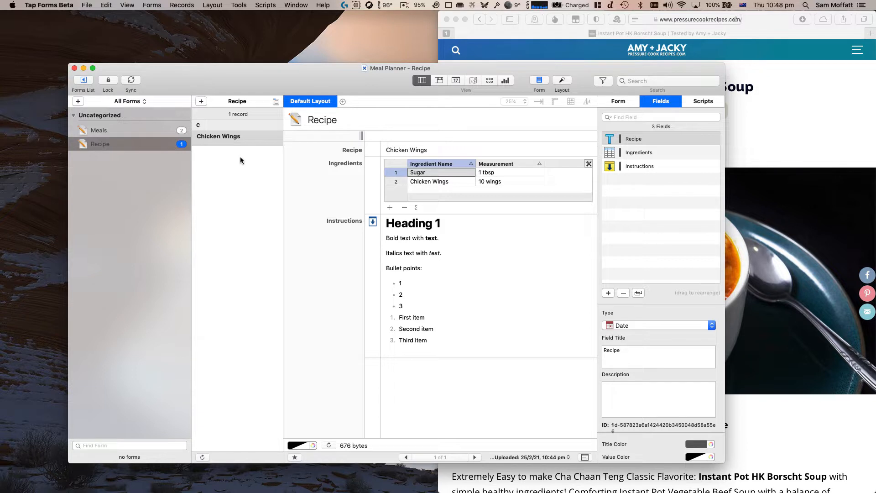
Add a new record to the Recipe form
click(114, 134)
click(127, 143)
click(248, 136)
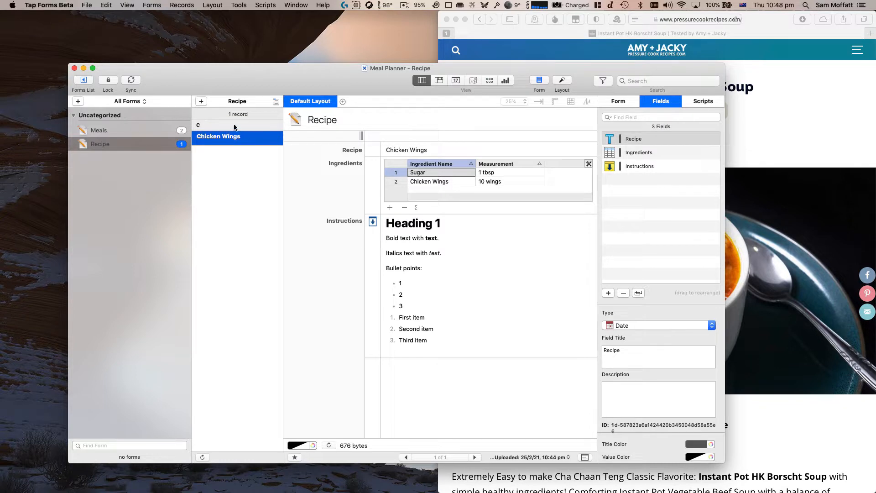
click(201, 100)
Copy the title "Instant Pot HK Borscht Soup" from the recipe page in Safari into the new record's Recipe field in Tap Forms
click(744, 91)
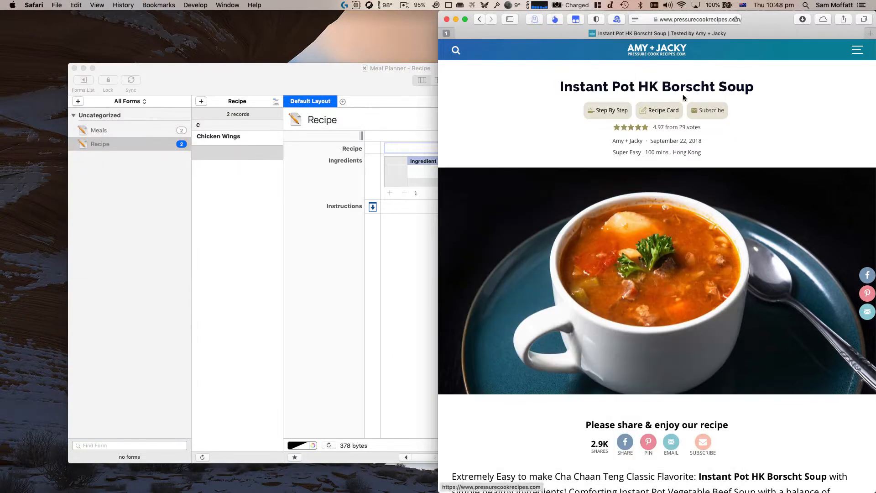
triple_click(652, 89)
scroll(652, 89, down, 10)
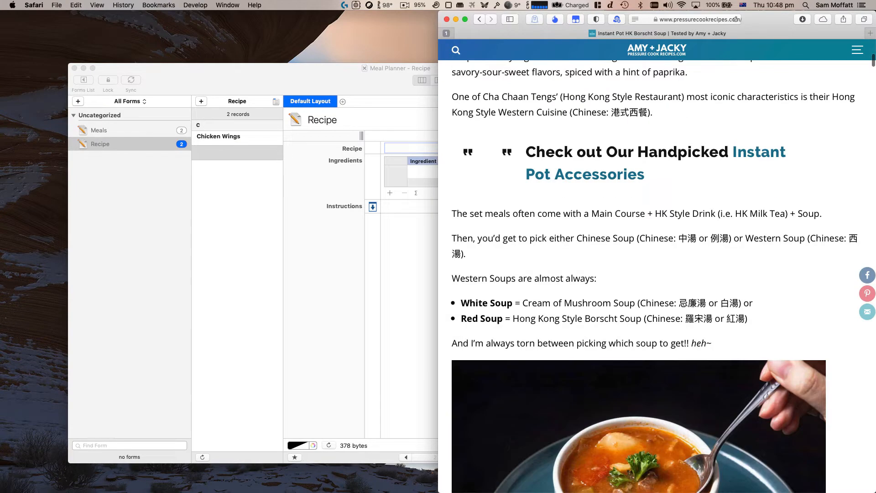
scroll(636, 90, up, 10)
triple_click(618, 87)
key(cmd+c)
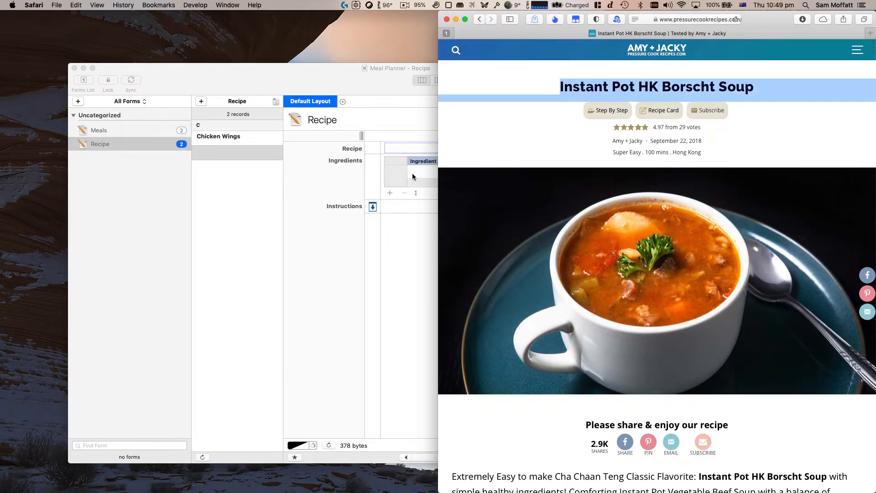
click(381, 150)
key(cmd+v)
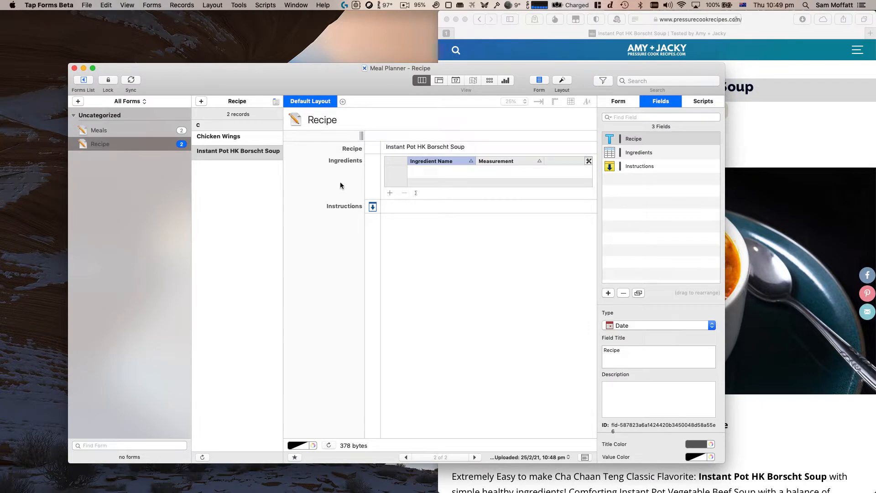
Switch to Safari and examine the recipe's ingredients list and its numbered cooking instructions
click(767, 152)
scroll(766, 151, down, 4)
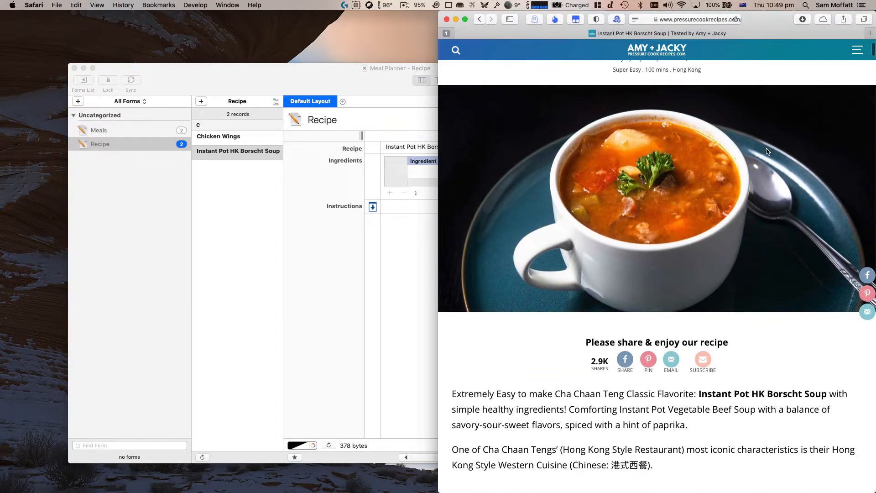
scroll(767, 151, down, 3)
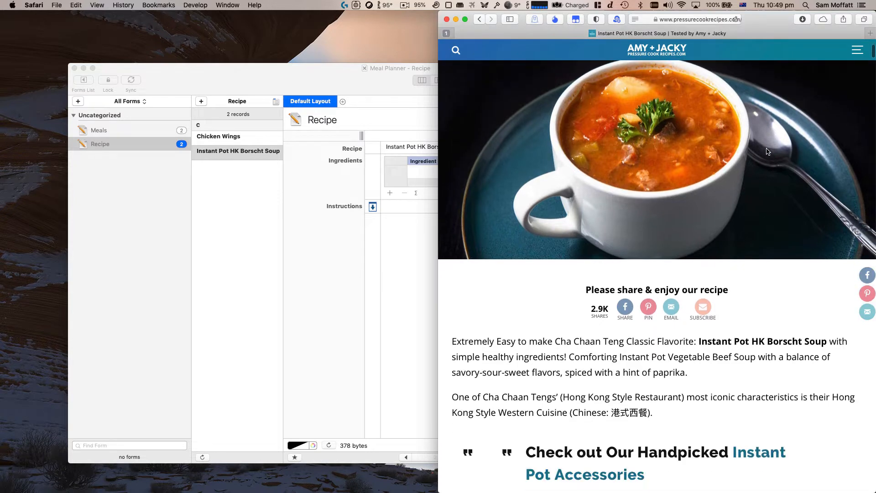
scroll(767, 152, down, 8)
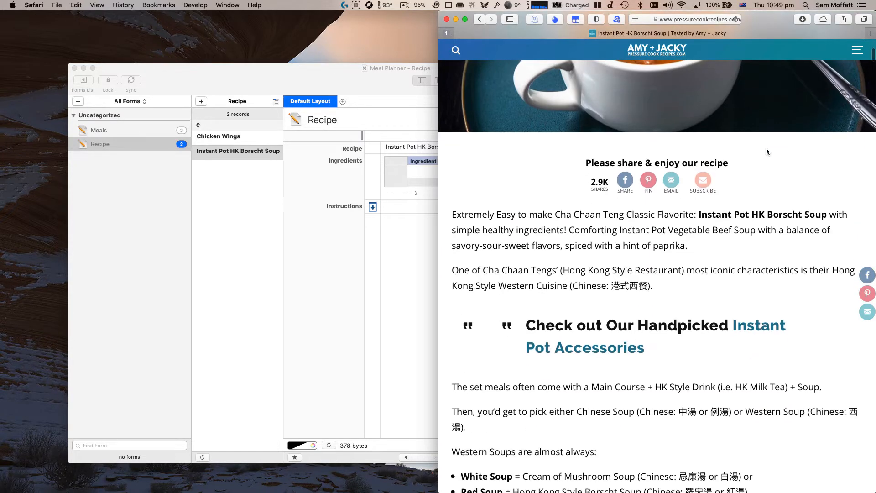
scroll(767, 152, down, 8)
scroll(767, 151, up, 5)
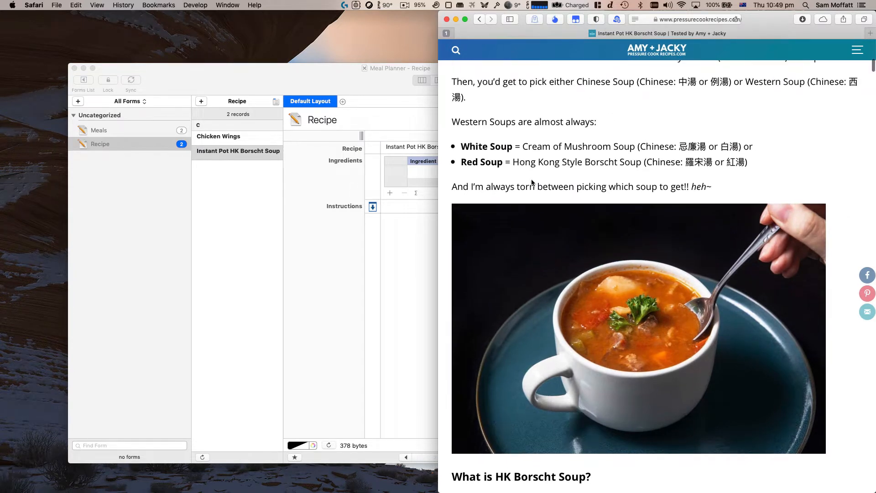
scroll(531, 181, down, 1)
scroll(535, 162, down, 20)
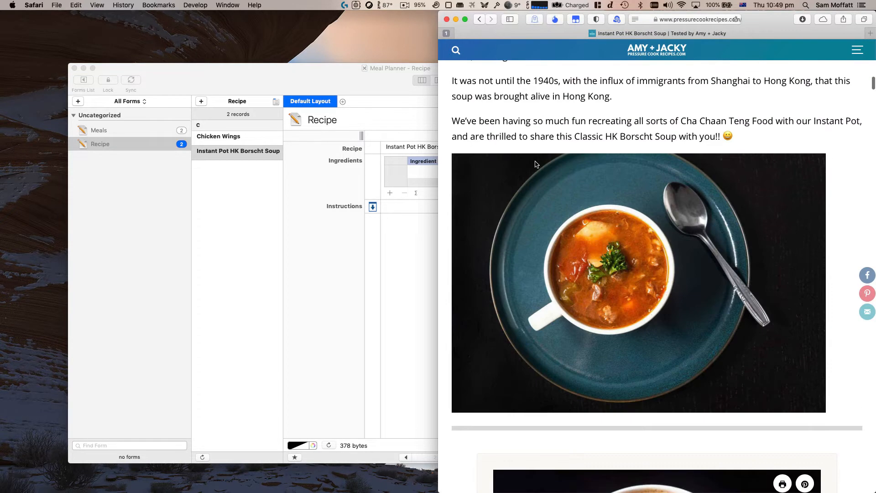
scroll(537, 164, down, 8)
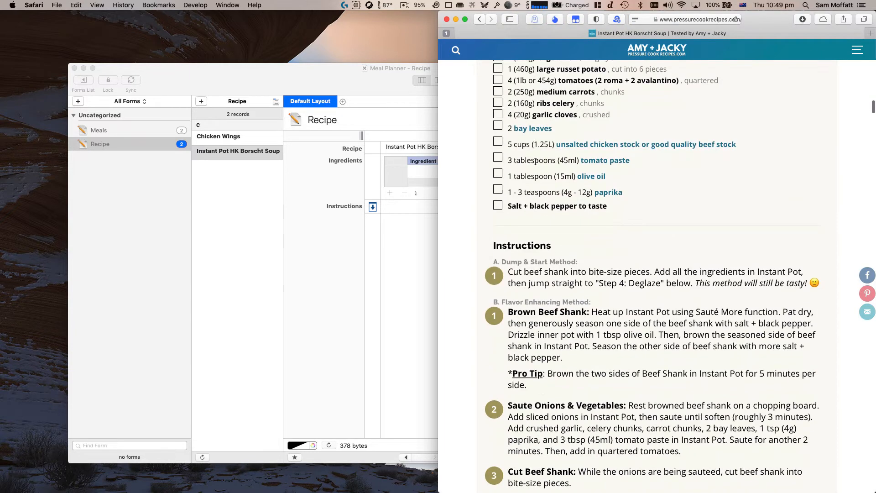
scroll(476, 404, up, 3)
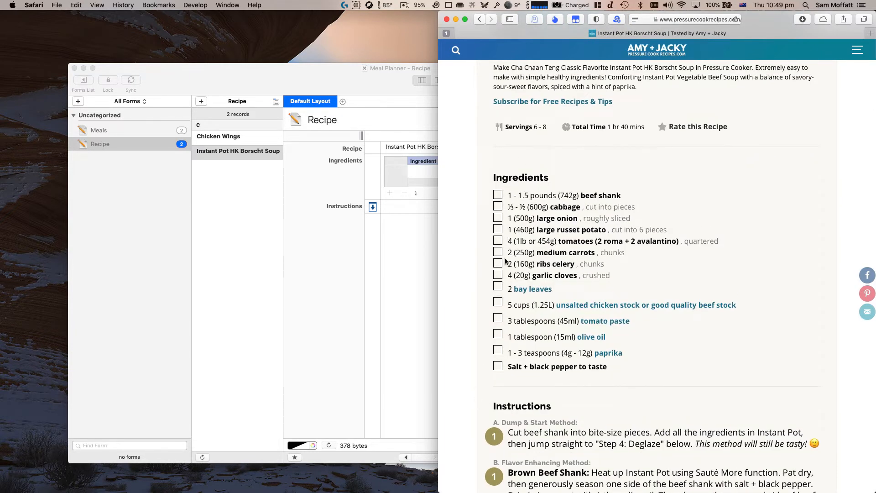
scroll(515, 319, down, 5)
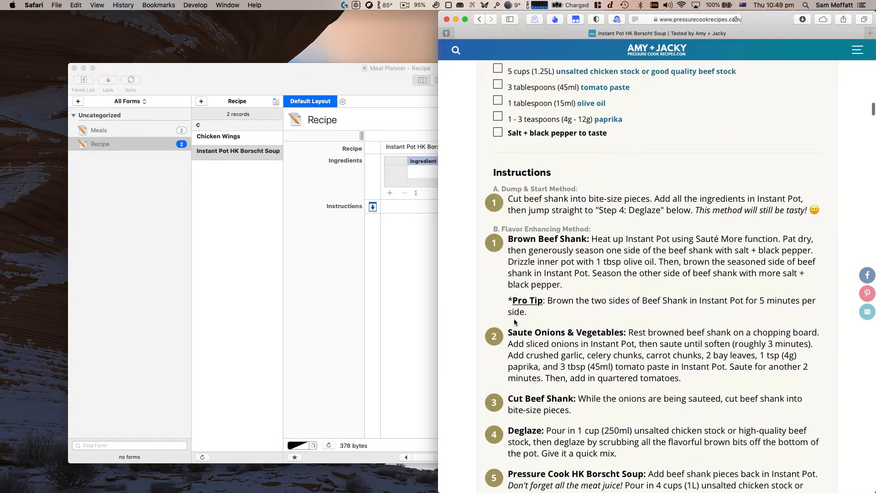
scroll(520, 302, down, 3)
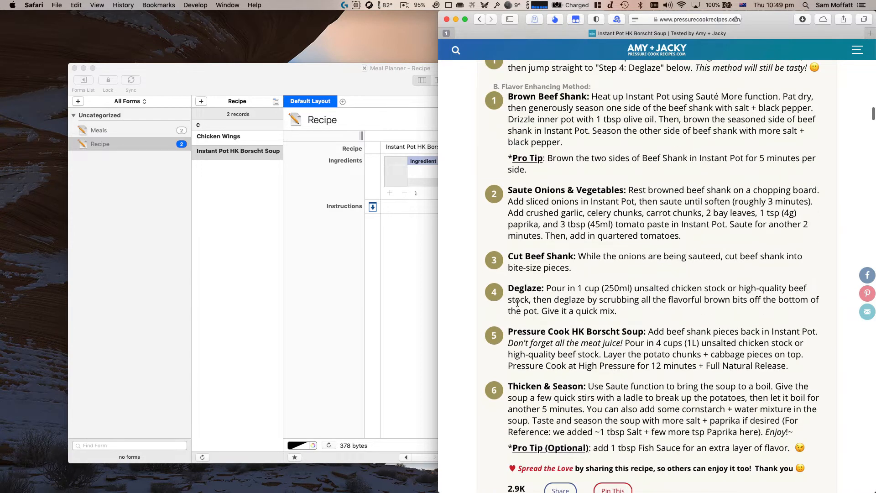
In Tap Forms, add a field of type Note below Instructions and open its editor for the soup record
click(316, 286)
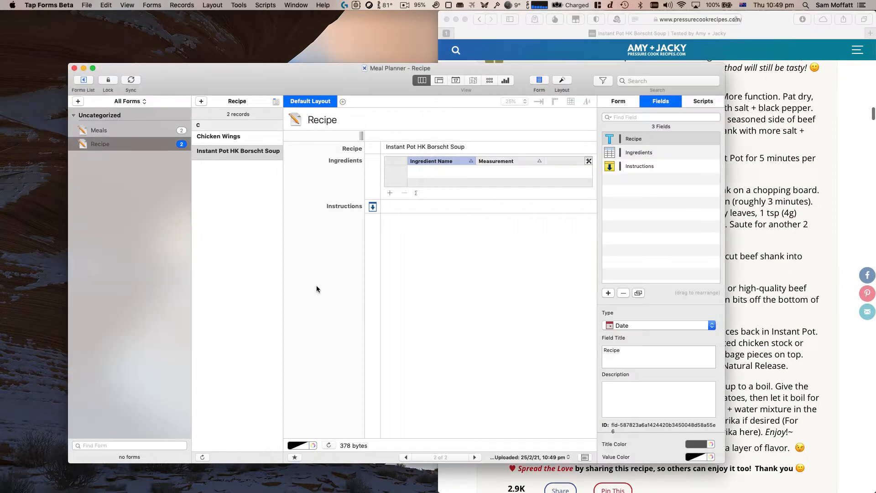
click(634, 211)
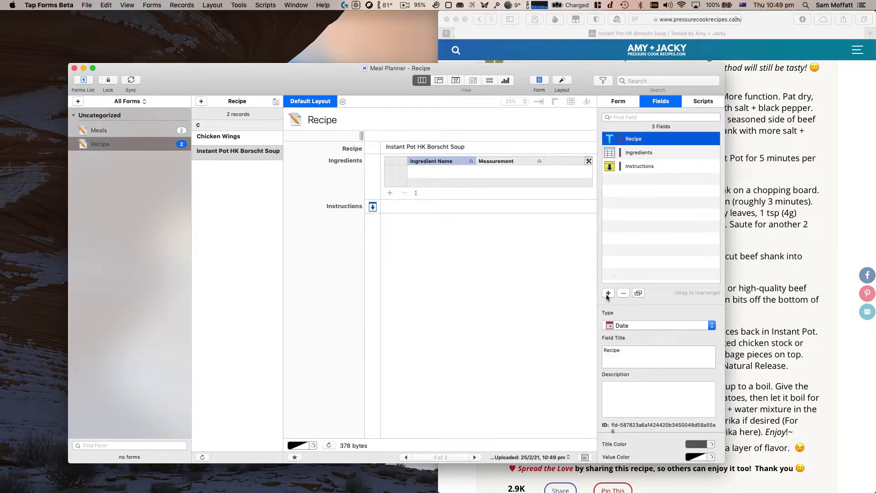
click(608, 293)
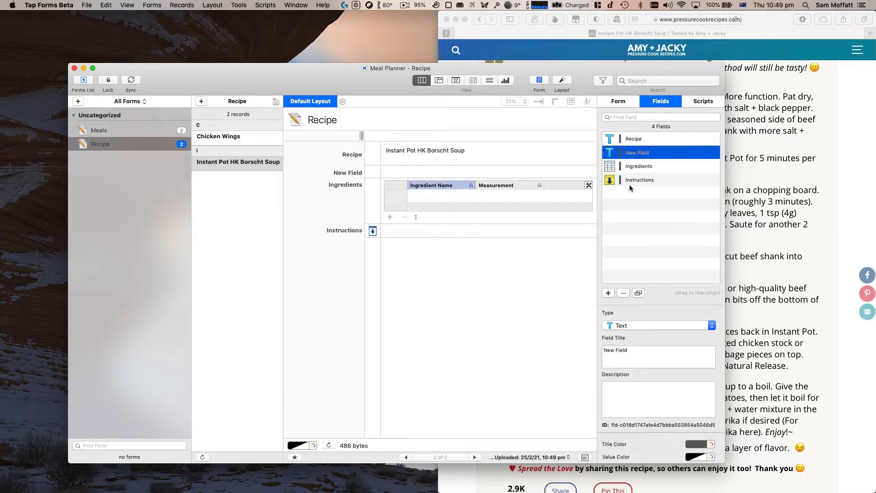
drag(629, 184, 630, 188)
click(631, 324)
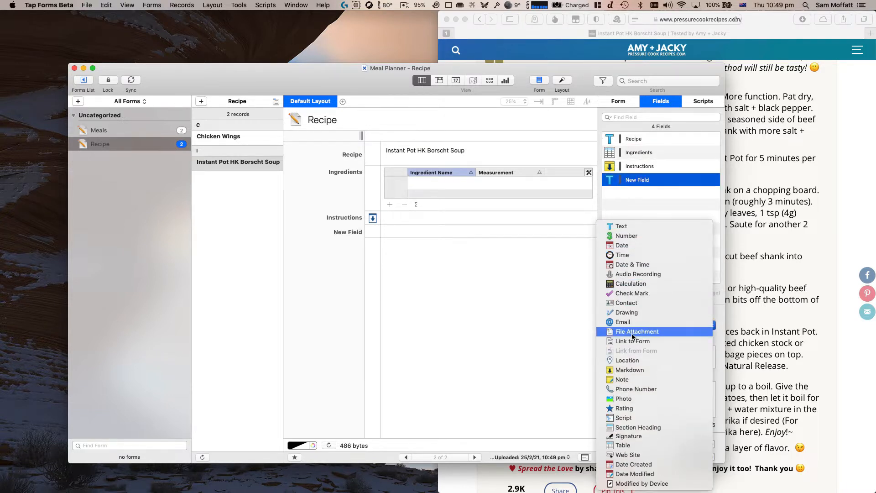
click(640, 379)
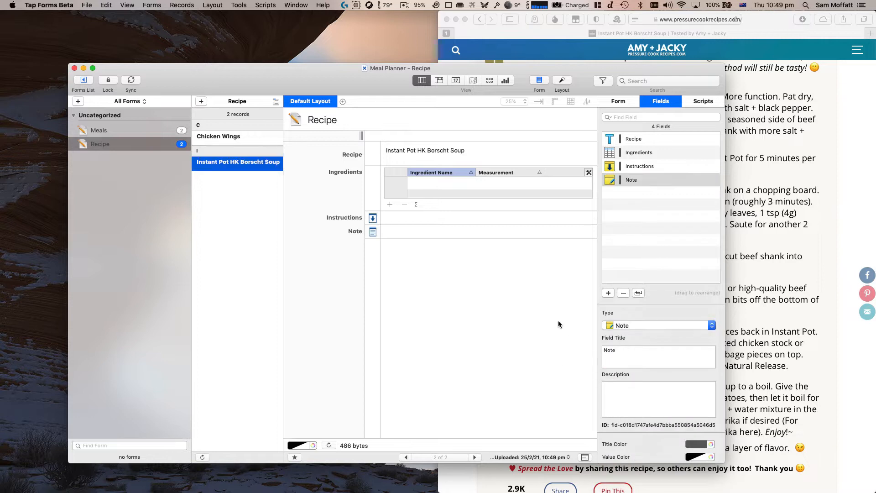
click(374, 232)
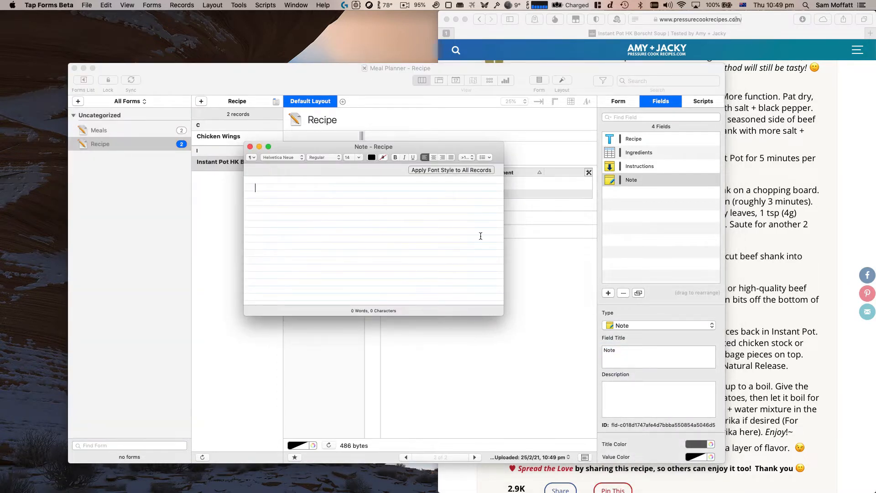
Copy the recipe page's whole Instructions section in Safari, from the heading through the optional Pro Tip
click(786, 294)
scroll(785, 293, down, 5)
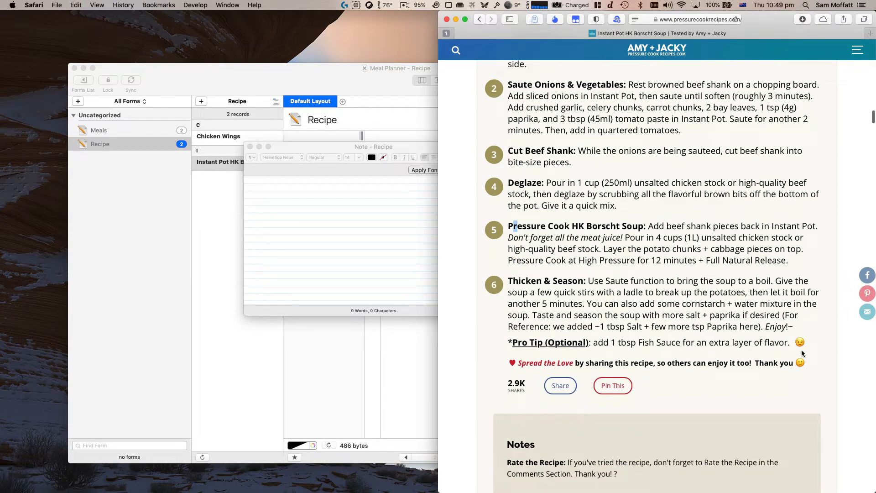
drag(807, 343, 643, 365)
click(488, 202)
click(639, 365)
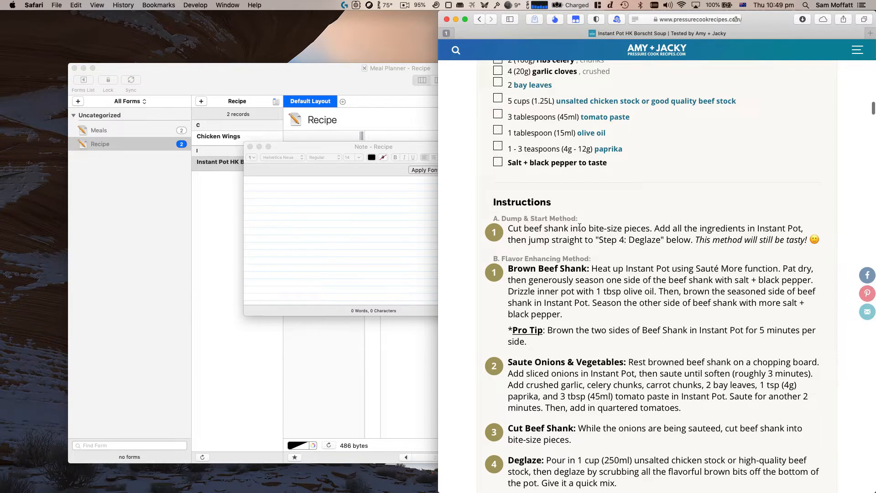
drag(580, 227, 810, 268)
scroll(577, 374, down, 8)
key(super+c)
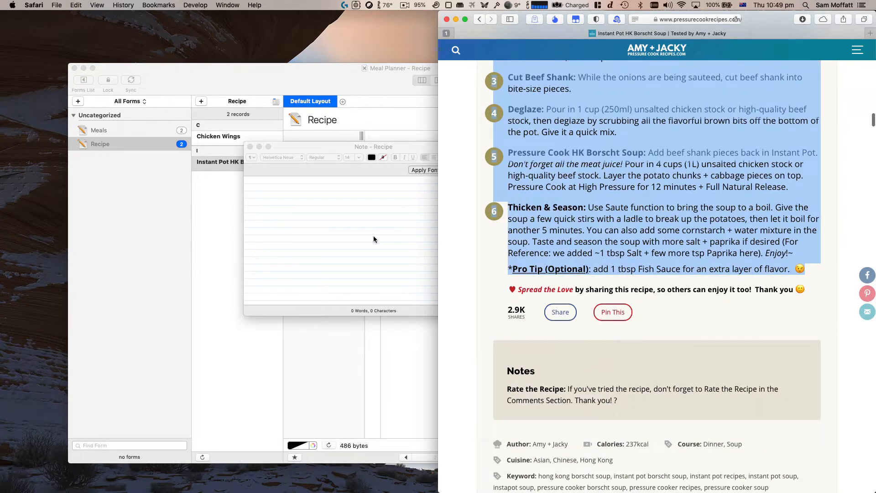
Try pasting the copied instructions with their formatting into an enlarged Note editor in Tap Forms, and close it without saving
click(373, 236)
key(super+v)
drag(352, 228, 284, 182)
drag(284, 181, 616, 344)
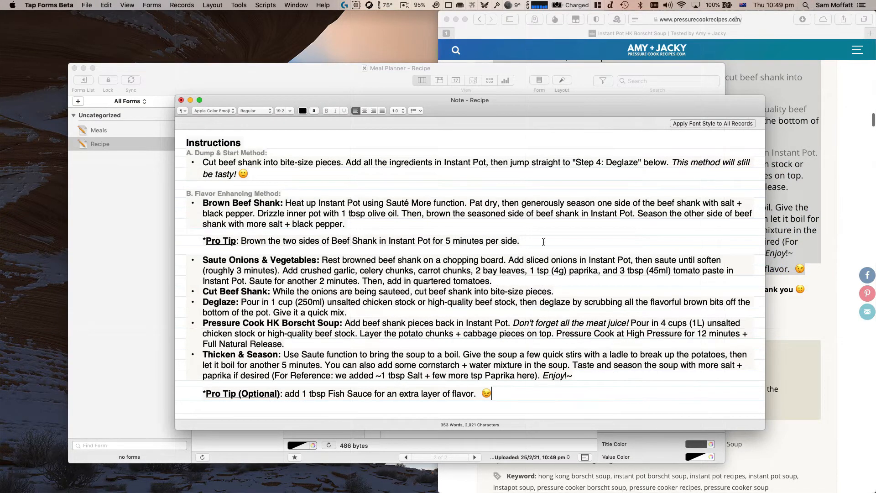
scroll(365, 271, up, 2)
click(364, 270)
click(274, 143)
key(super+w)
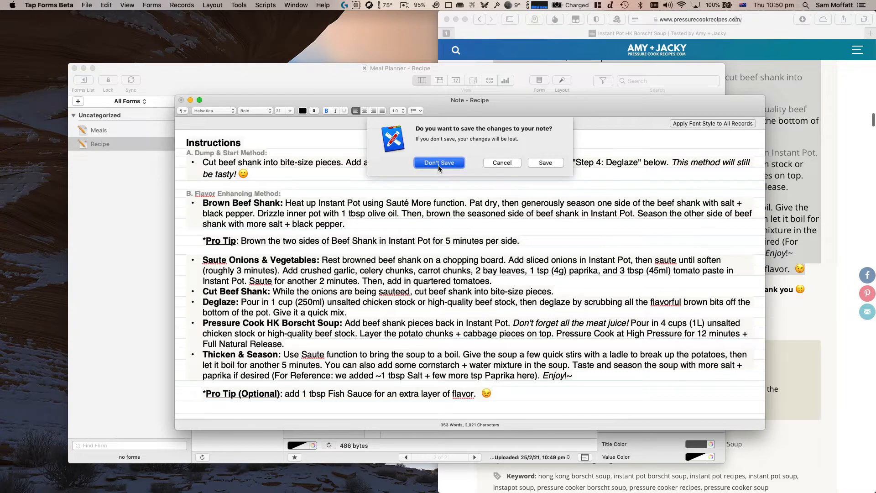
click(439, 165)
Reopen the Note editor, try pasting the instructions as plain text, and discard the changes
click(372, 233)
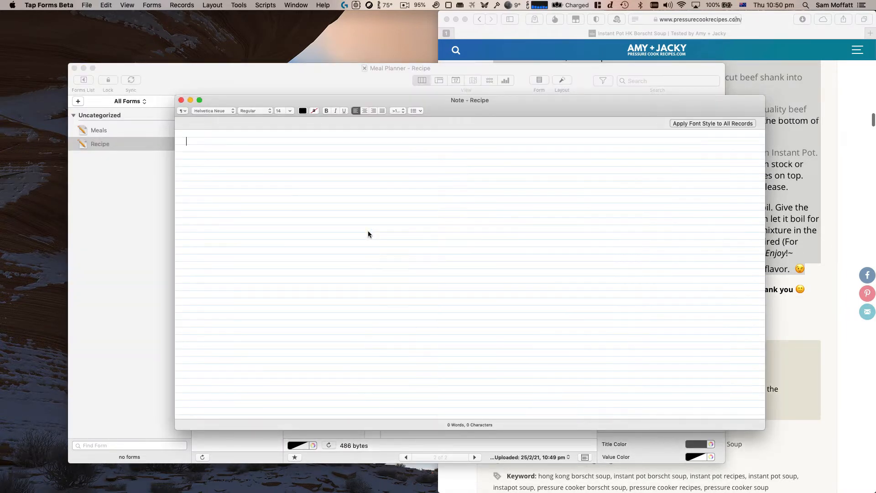
key(super+v)
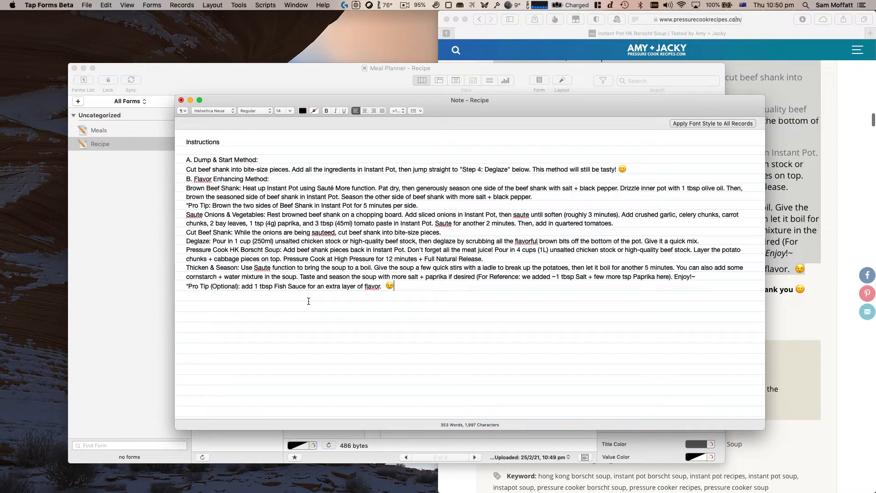
click(197, 142)
key(super+w)
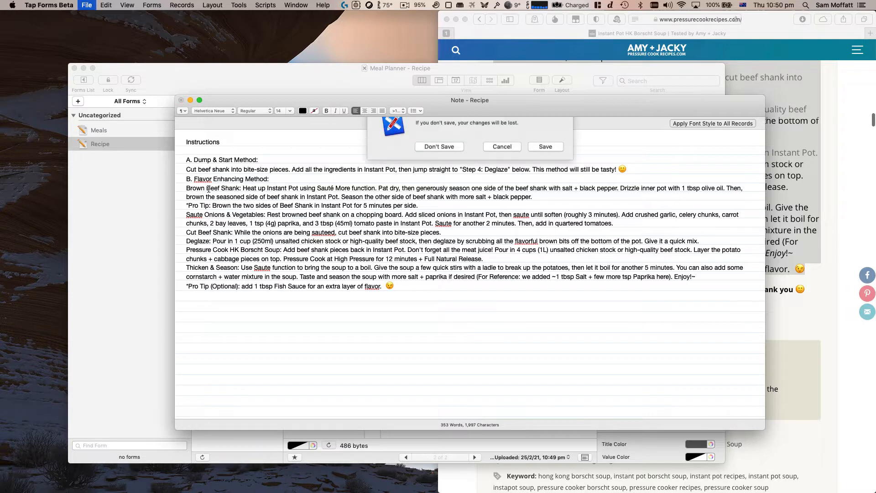
click(439, 163)
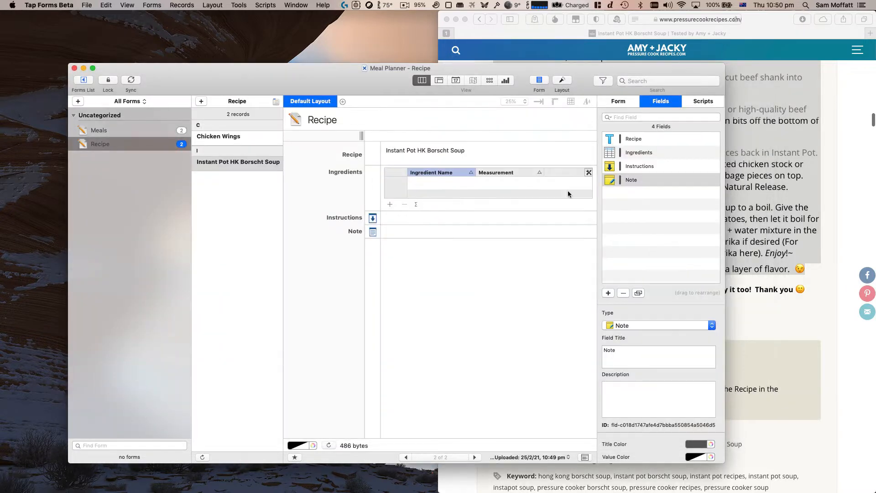
Delete the Note field from the Recipe form
click(657, 180)
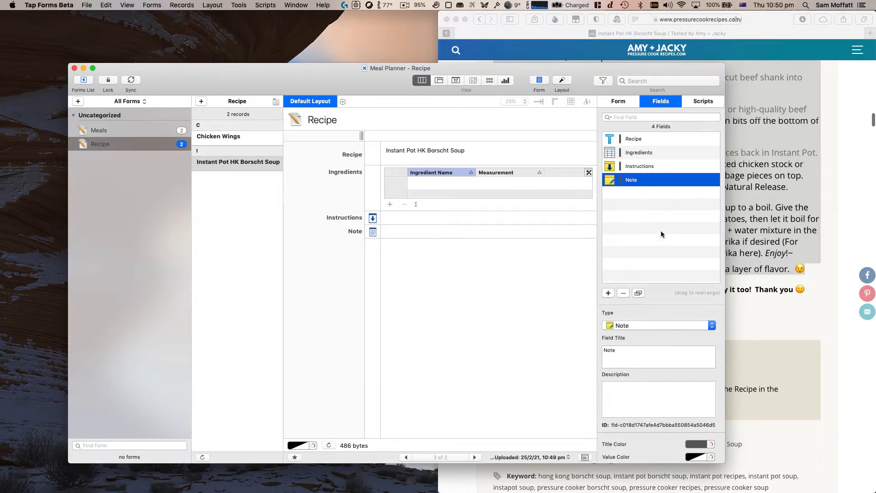
click(623, 293)
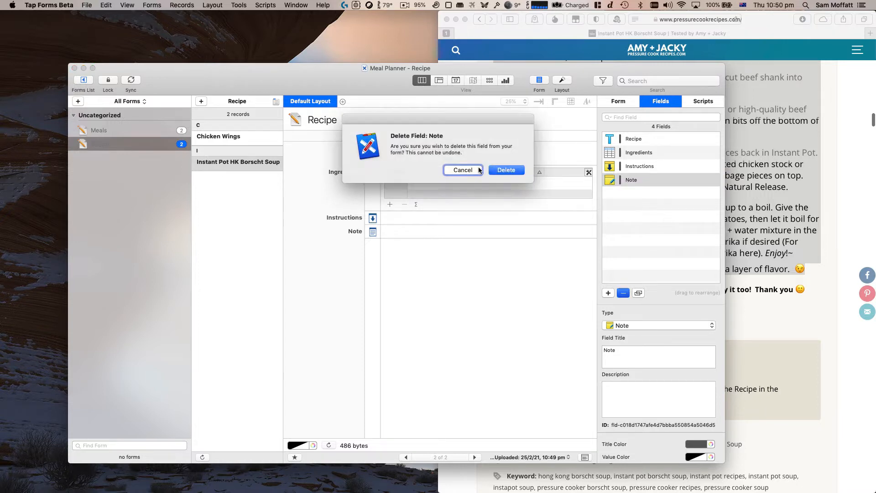
click(513, 172)
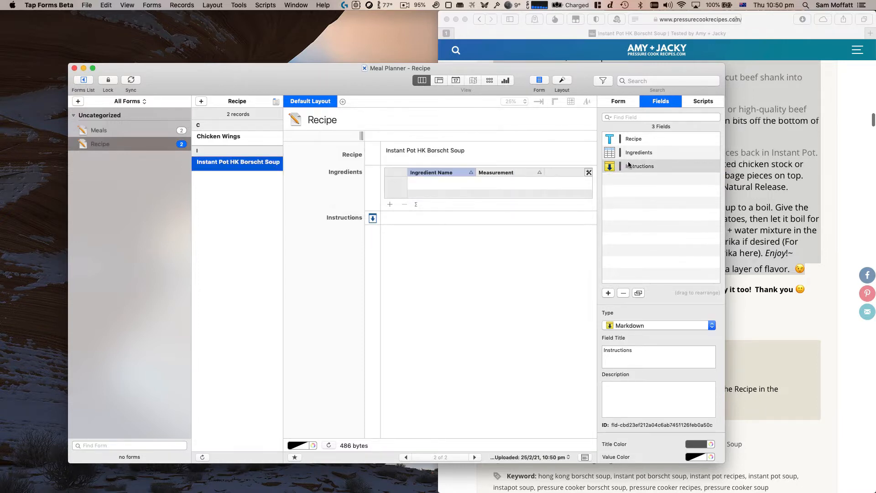
Paste the copied instructions into the soup record's Instructions Markdown field and enlarge the editor window
click(372, 218)
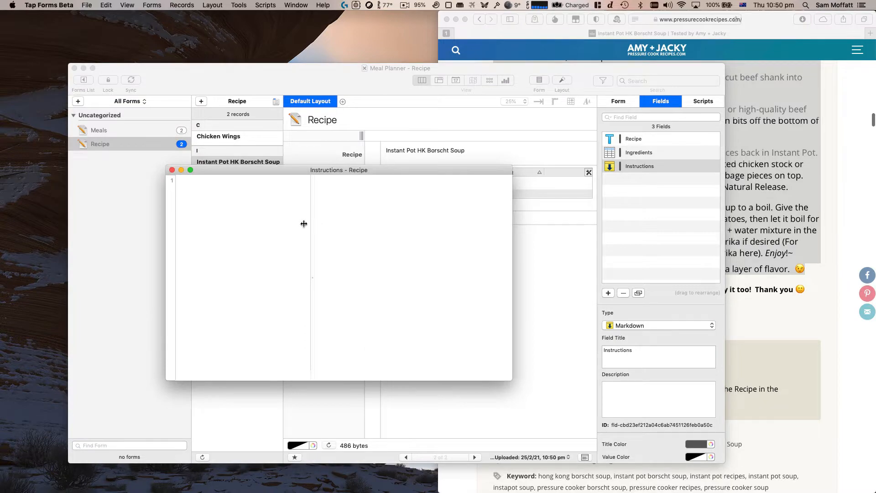
key(super+v)
drag(256, 232, 487, 281)
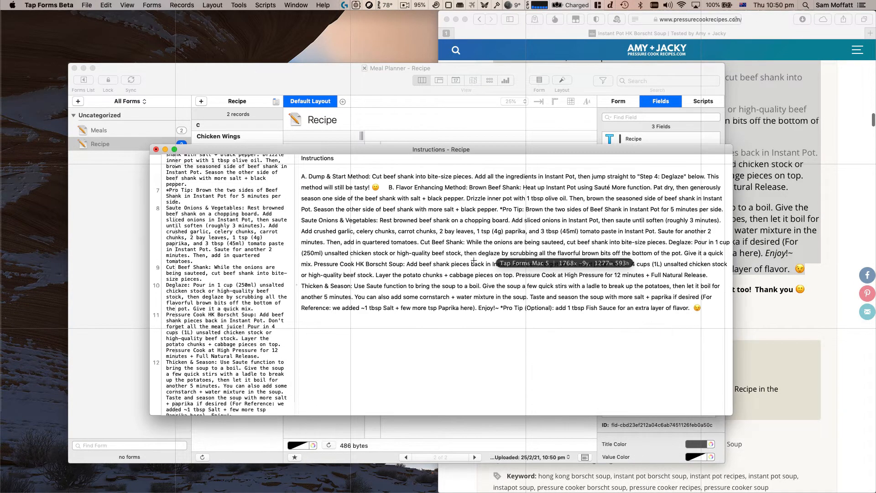
scroll(194, 250, up, 3)
scroll(194, 250, up, 2)
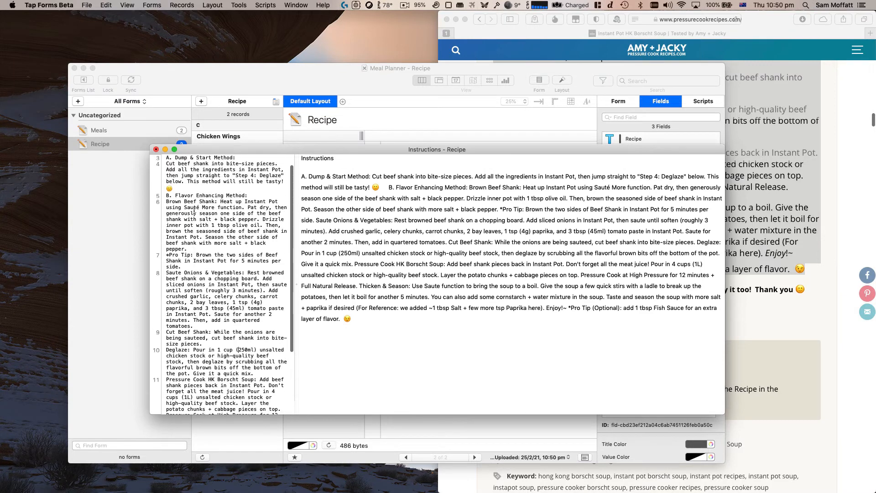
Remove the emoji ending the Dump & Start paragraph and insert blank lines before section B in the Instructions text
scroll(196, 289, up, 3)
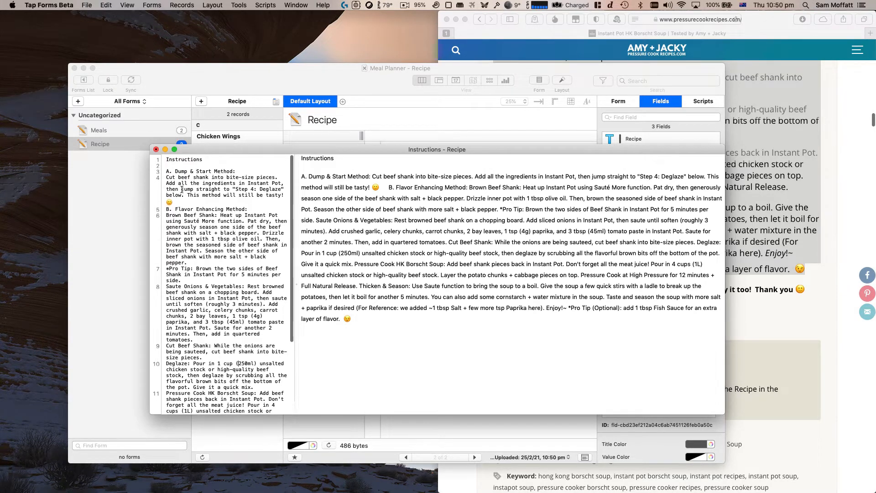
click(185, 204)
key(BackSpace)
key(Return)
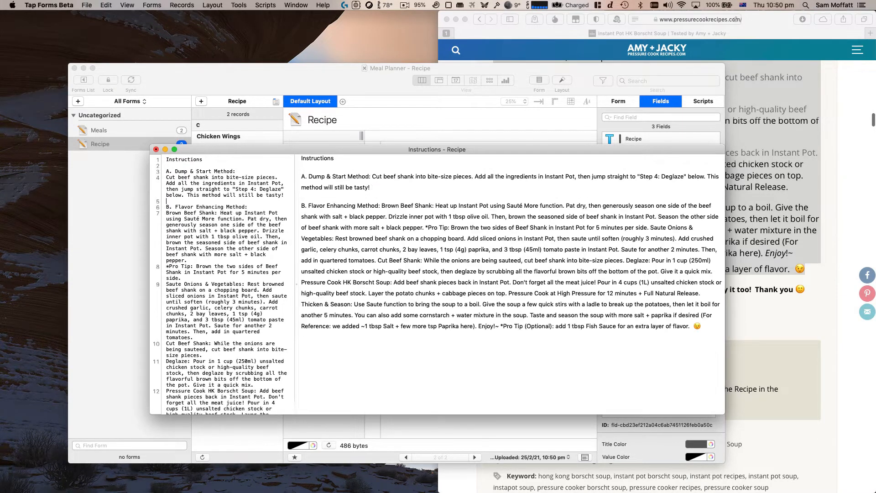
key(Return)
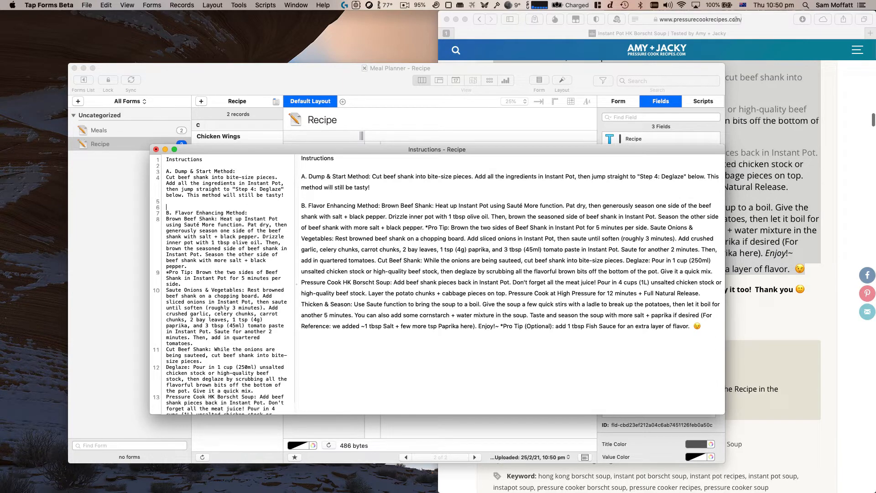
Mark the "A. Dump & Start Method:" and "B. Flavor Enhancing Method:" lines as ### headings and delete the "Instructions" line above them
text(#)
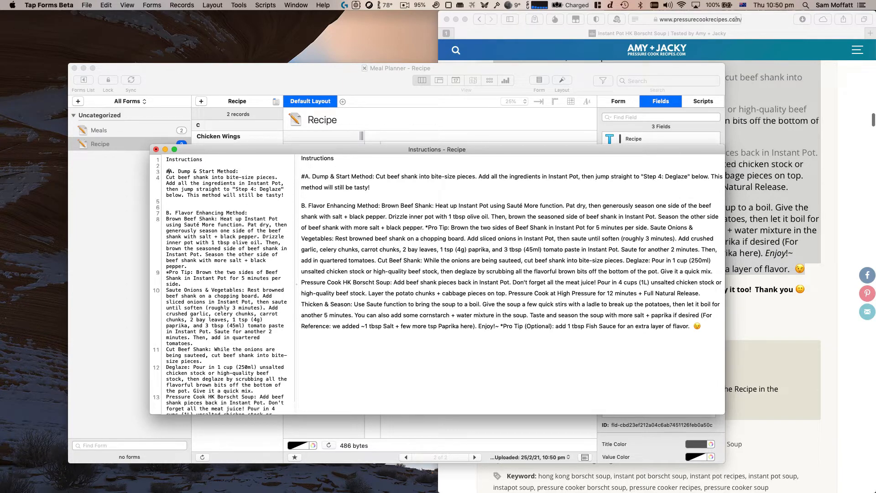
key(BackSpace)
text(##)
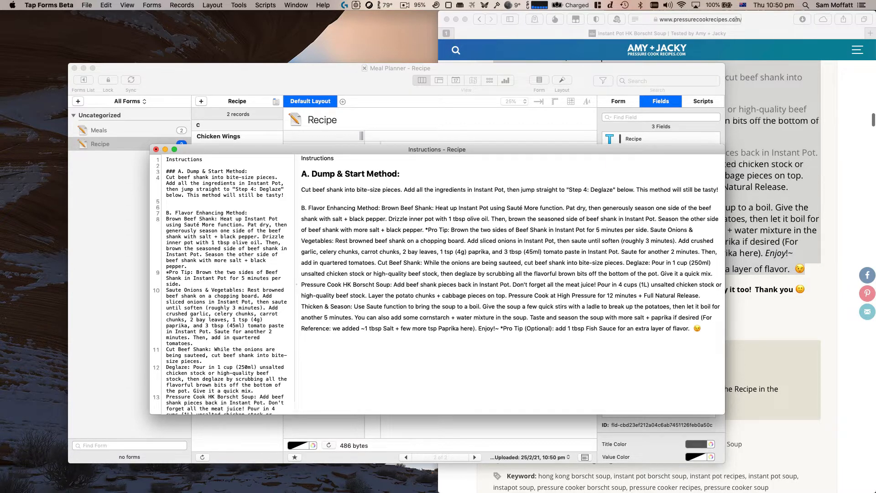
text( ###)
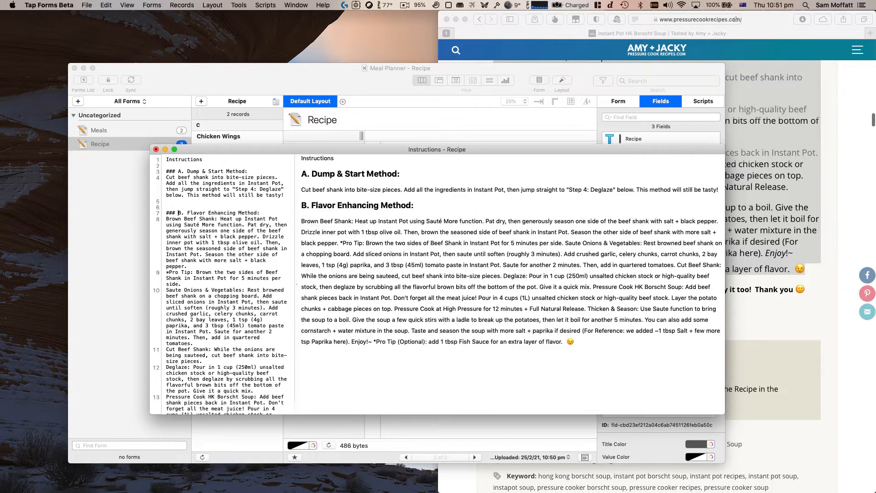
key(shift+Down)
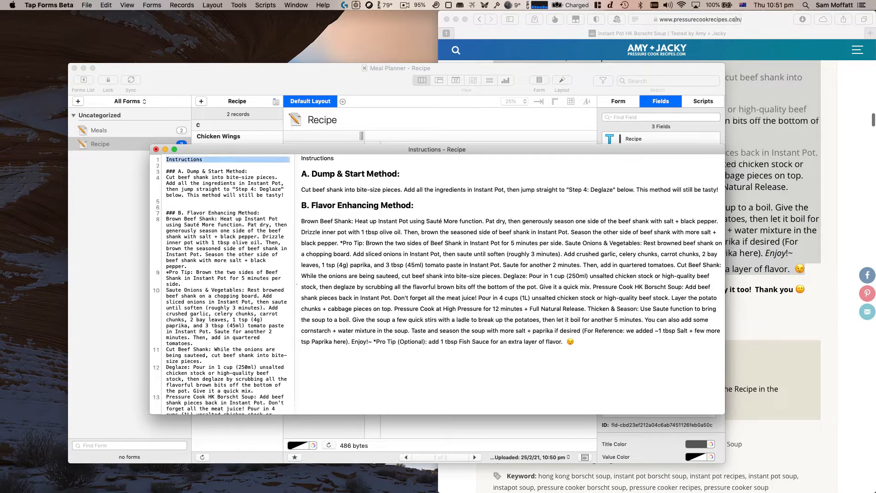
key(BackSpace)
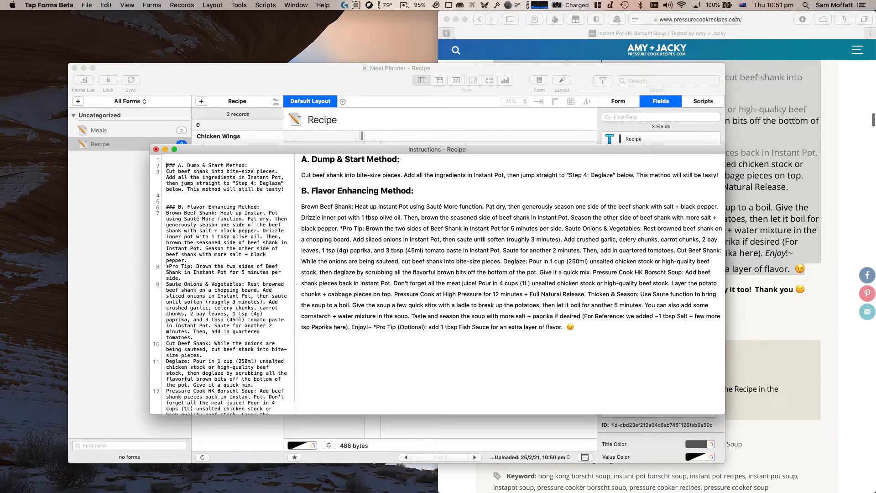
Try smaller and larger Markdown heading levels on the "A. Dump & Start Method:" line, and return it to ###
text(####)
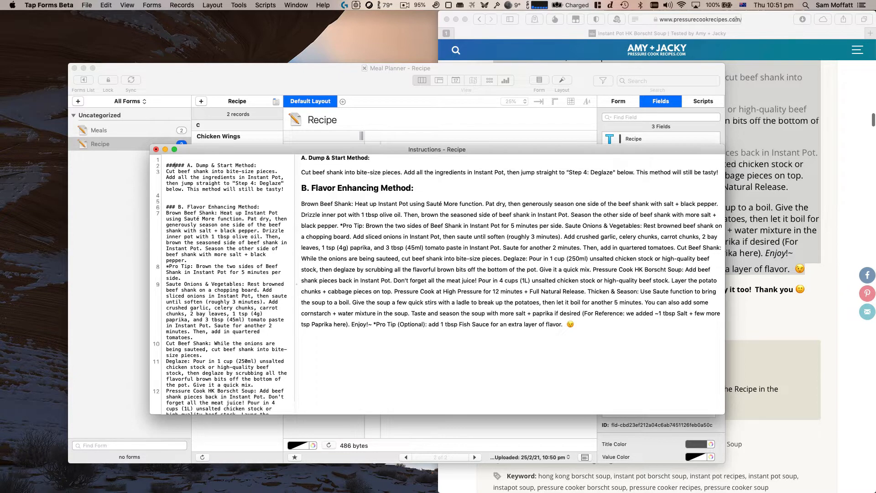
text(##)
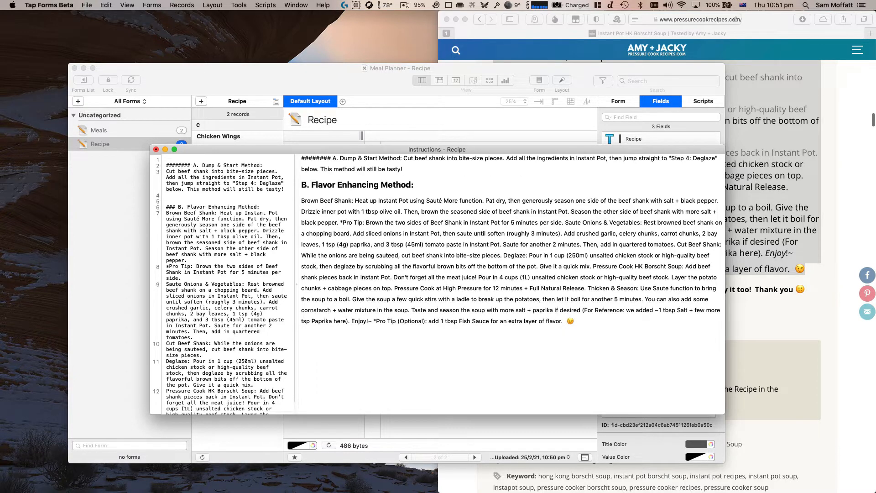
key(BackSpace)
key(BackSpace)
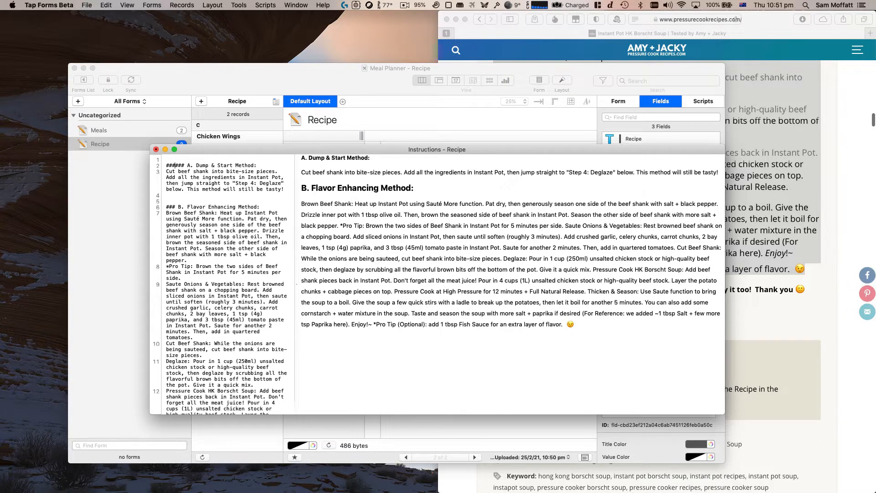
key(BackSpace)
key(BackSpace)
key(BackSpace)
key(BackSpace)
key(BackSpace)
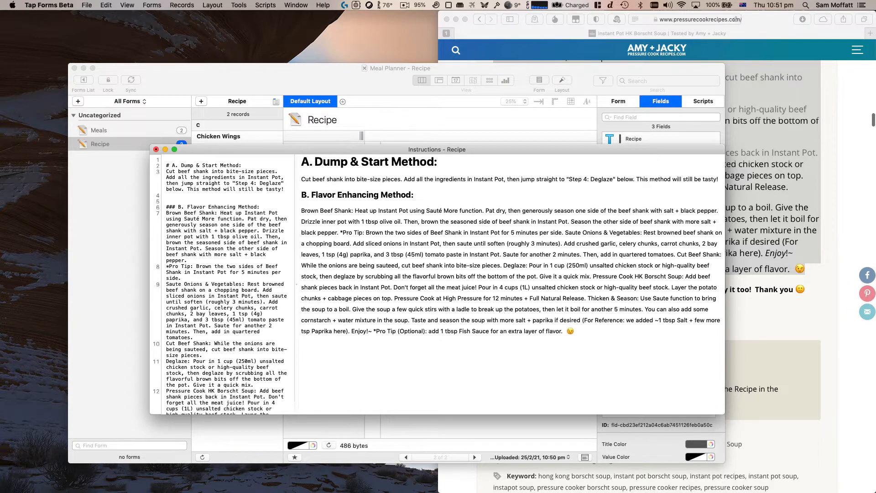
text(##)
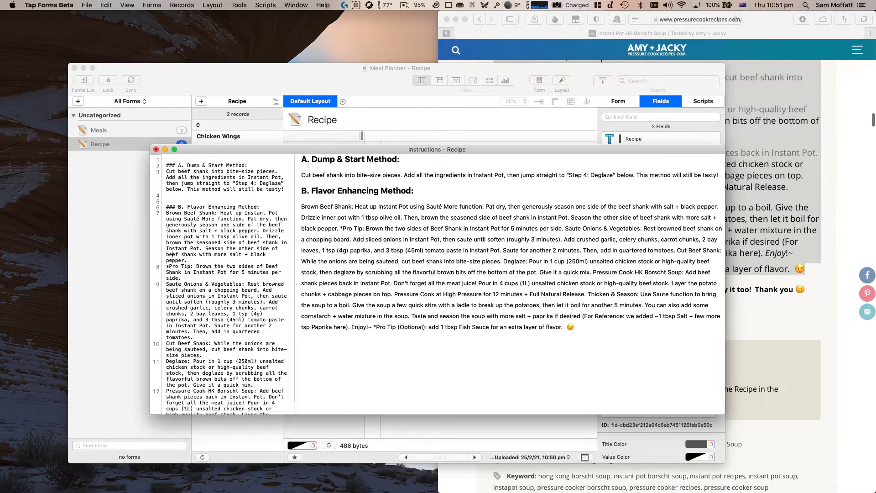
Insert blank lines before the first Pro Tip, Saute Onions & Vegetables, Cut Beef Shank and Deglaze paragraphs
key(Return)
key(Down)
key(Return)
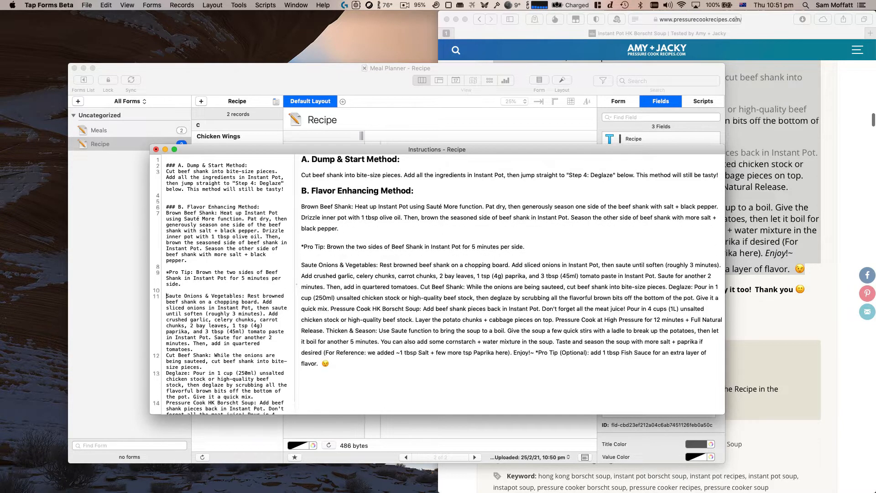
key(Down)
key(Down)
key(Down)
key(Down)
key(Return)
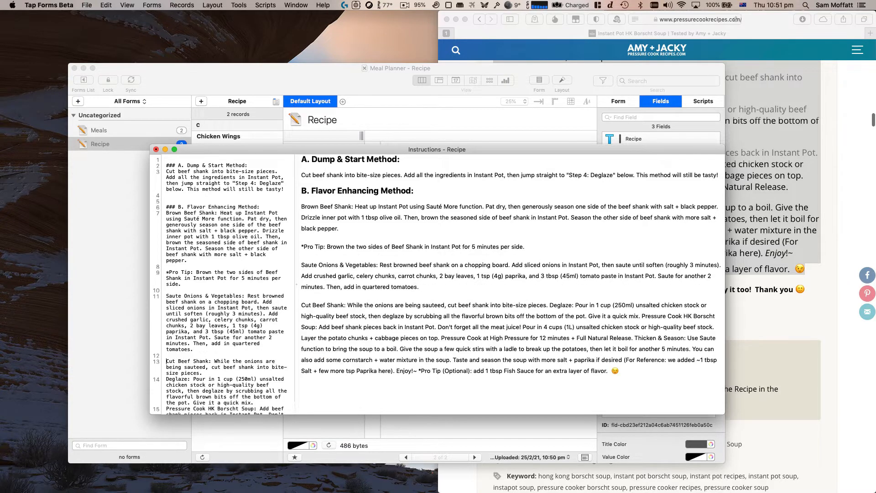
key(Return)
Insert blank lines before the Pressure Cook HK Borscht Soup, Thicken & Season and optional Pro Tip paragraphs
scroll(224, 283, down, 5)
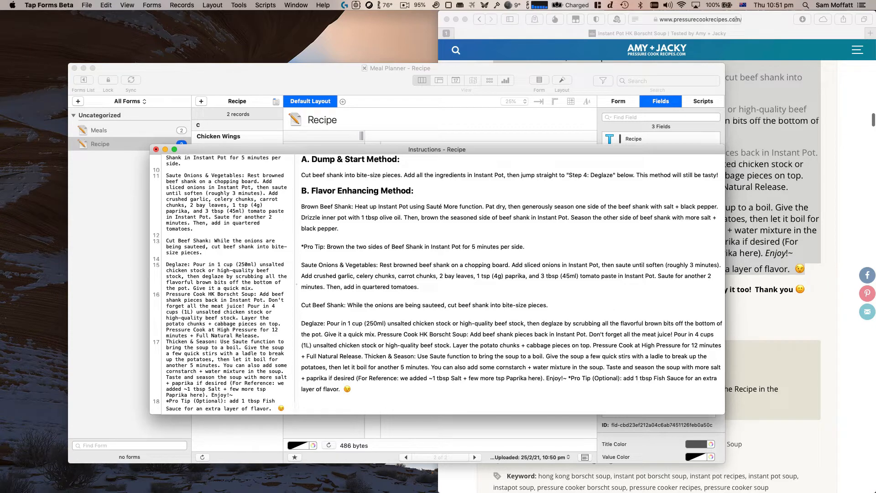
key(Return)
scroll(207, 208, down, 2)
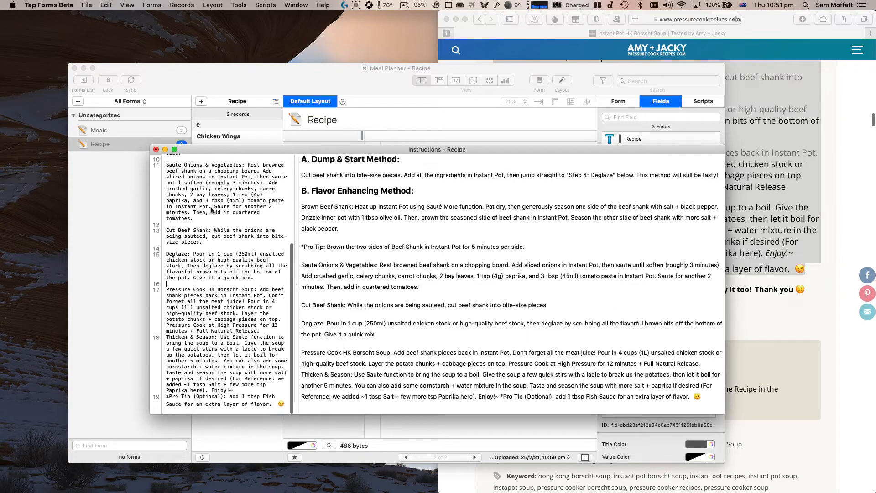
click(267, 338)
key(Return)
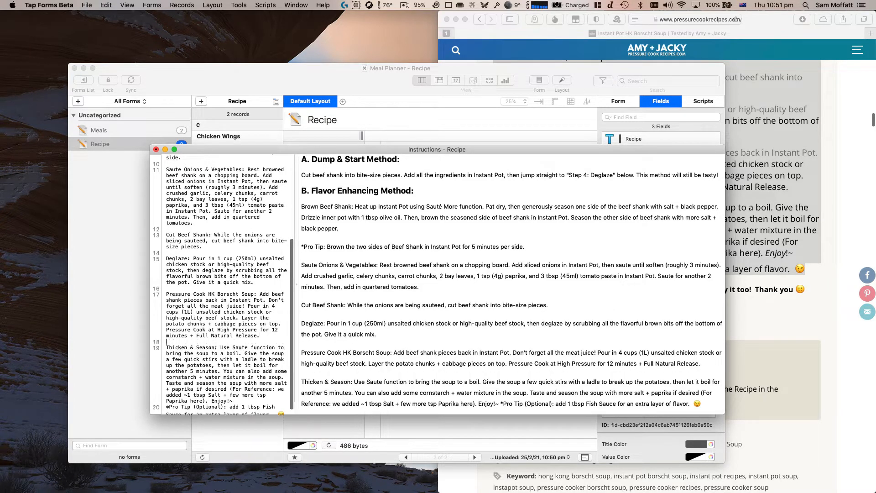
scroll(183, 375, down, 1)
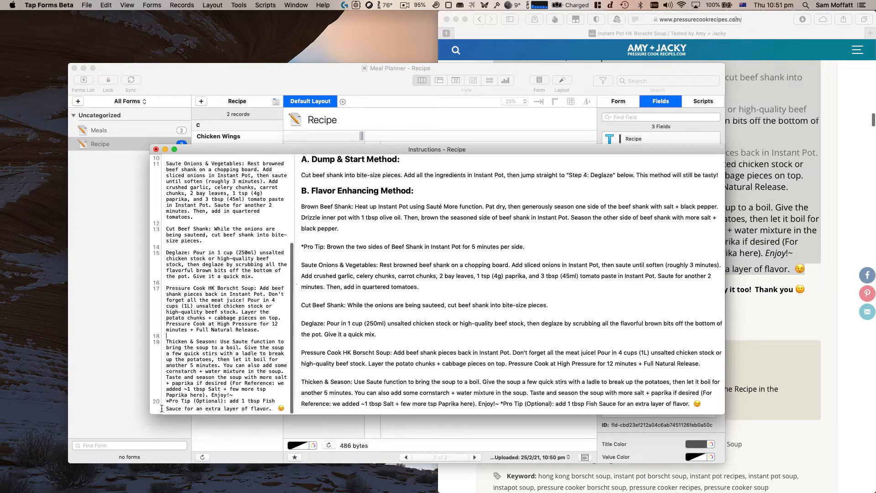
click(242, 395)
key(Return)
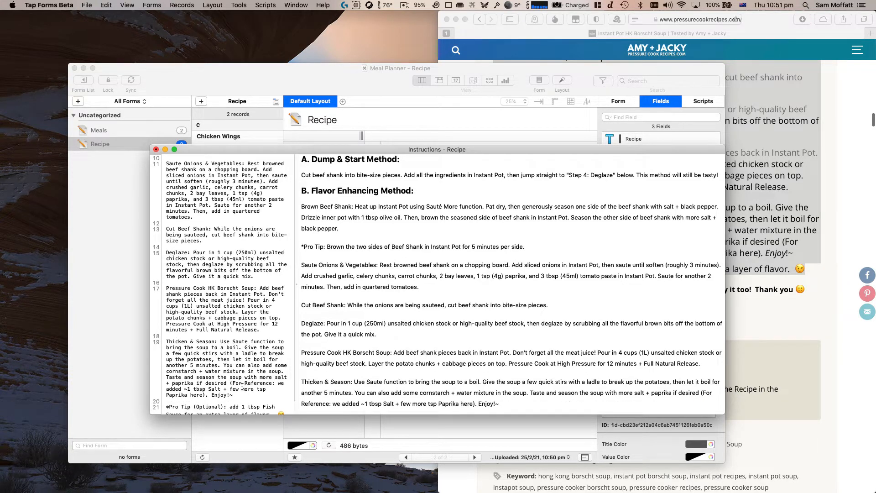
Number the Brown Beef Shank paragraph as list item 1 and put its Pro Tip directly below it in bold with ** markers
scroll(242, 388, down, 1)
scroll(310, 261, down, 1)
scroll(310, 261, up, 1)
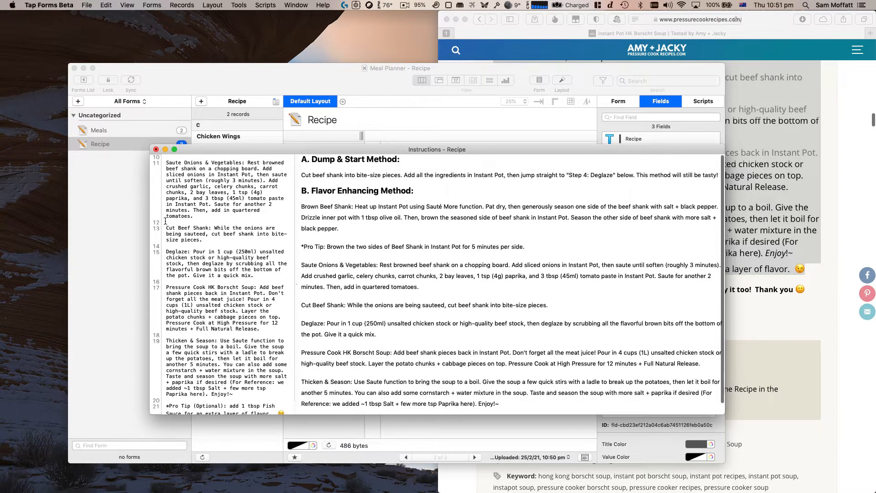
scroll(167, 219, up, 10)
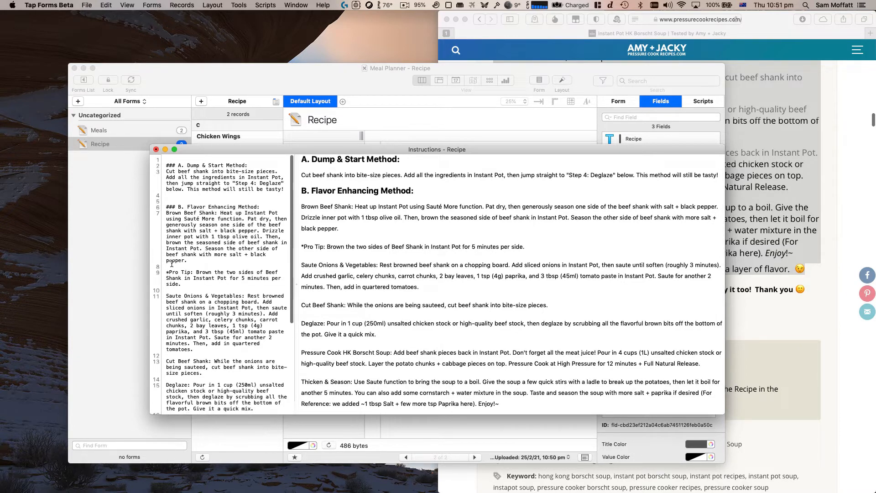
click(169, 213)
text(1.)
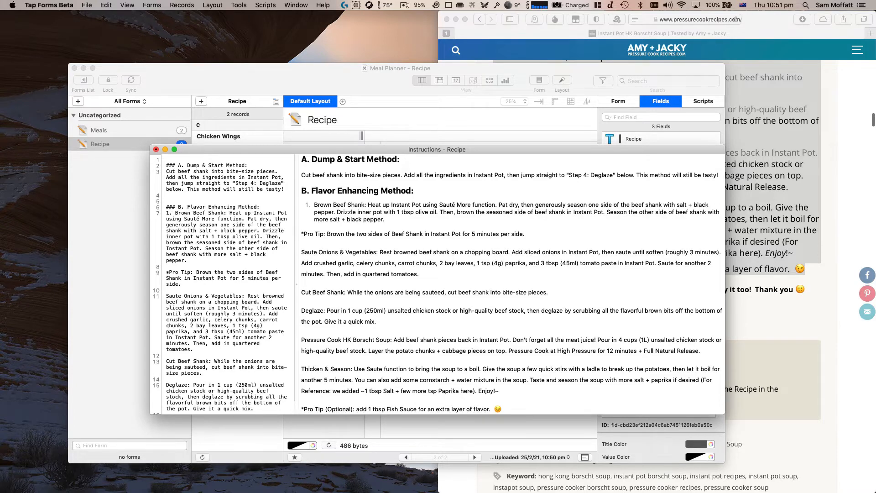
key(Delete)
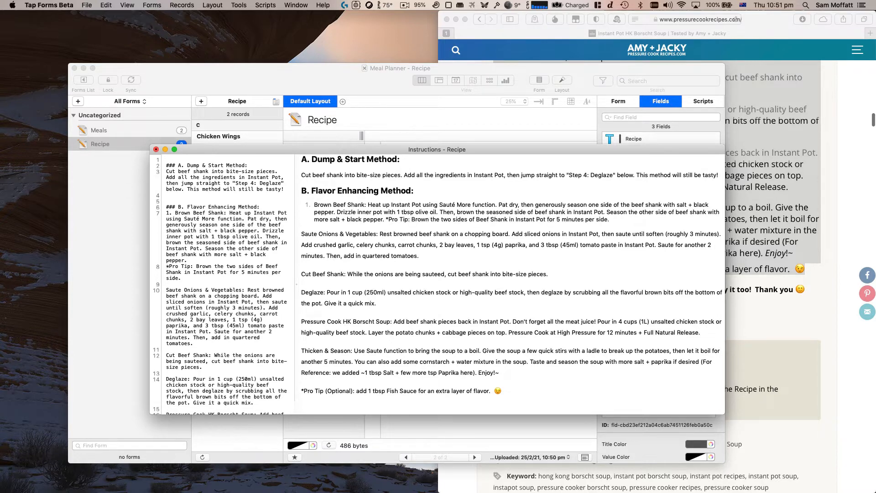
key(Return)
key(BackSpace)
text(*)
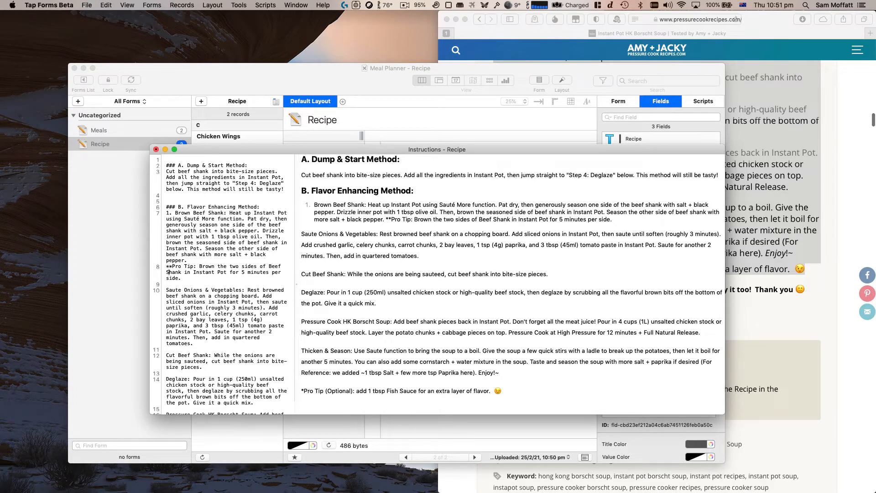
text(**)
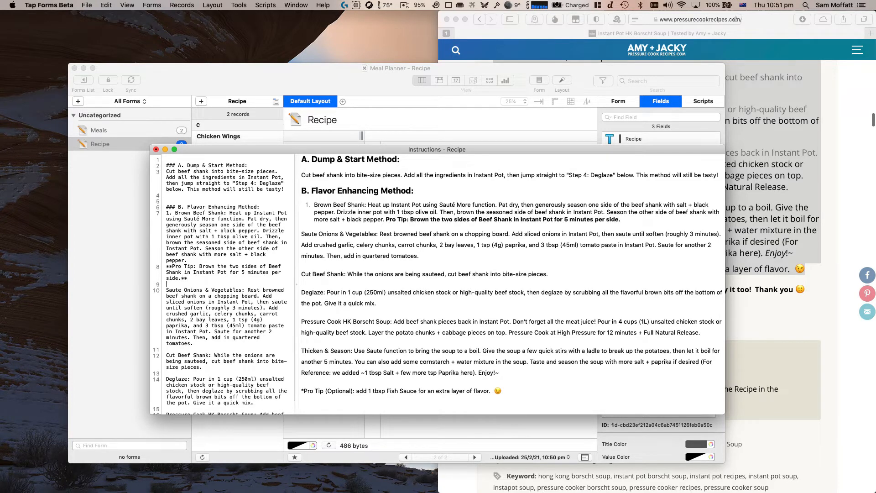
Number the paragraphs from Saute Onions & Vegetables through Thicken & Season as list items 2 to 6
text(2. )
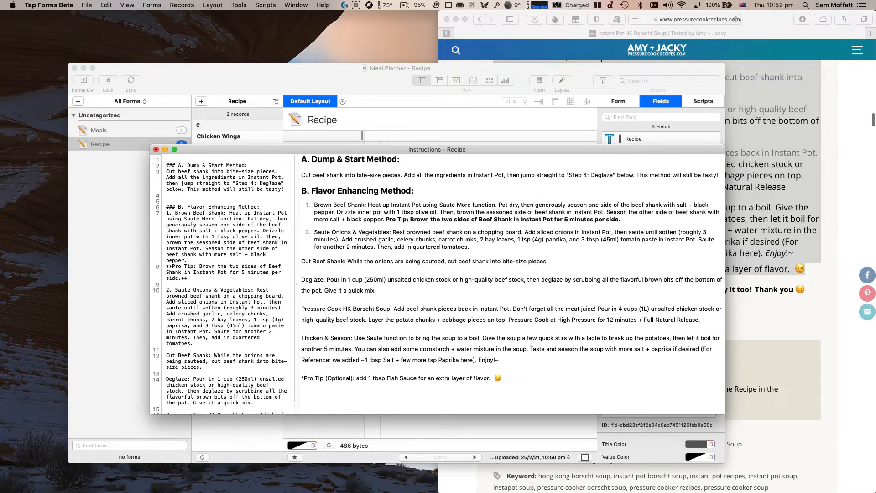
text(3. )
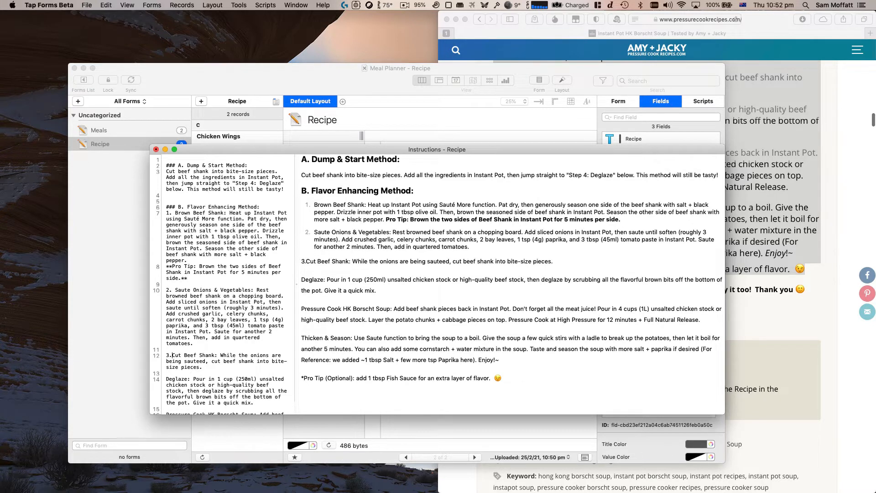
text(4.)
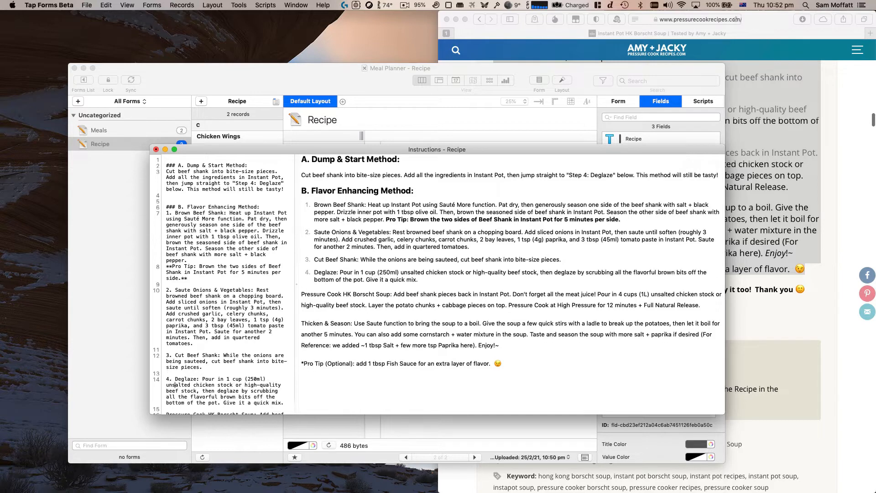
scroll(224, 283, down, 5)
key(Down)
text(5. )
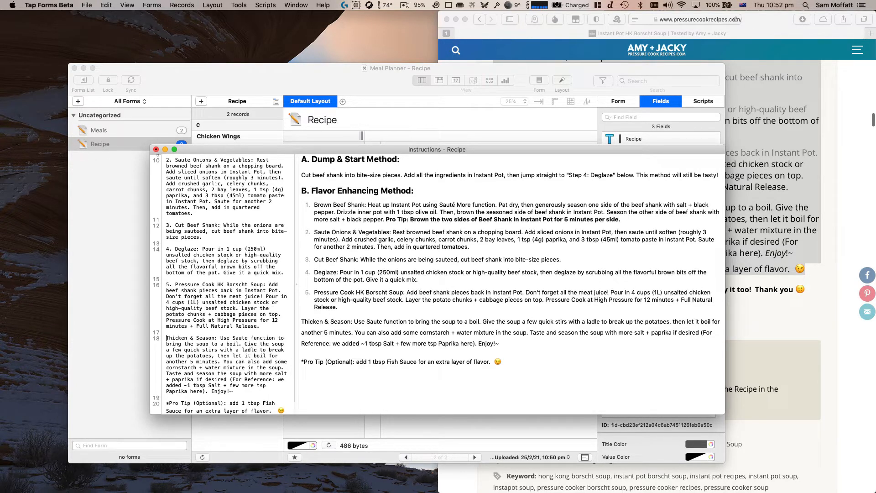
text(6.)
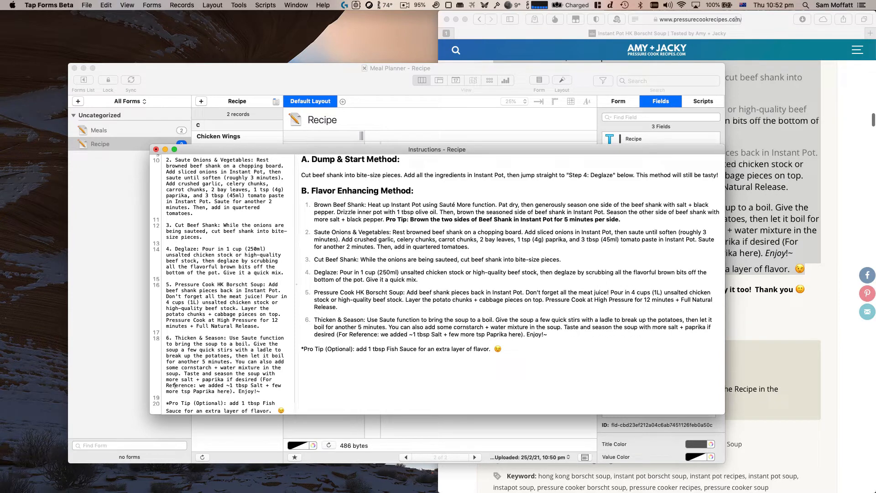
Make the optional fish sauce Pro Tip bold, remove its emoji and trailing space, and set it as a separate paragraph below item 6
key(super+Left)
key(BackSpace)
key(BackSpace)
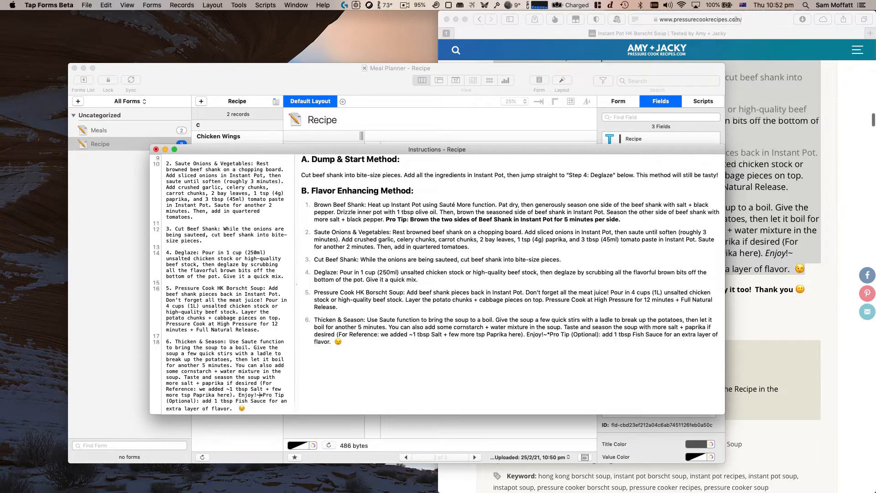
text(*)
key(BackSpace)
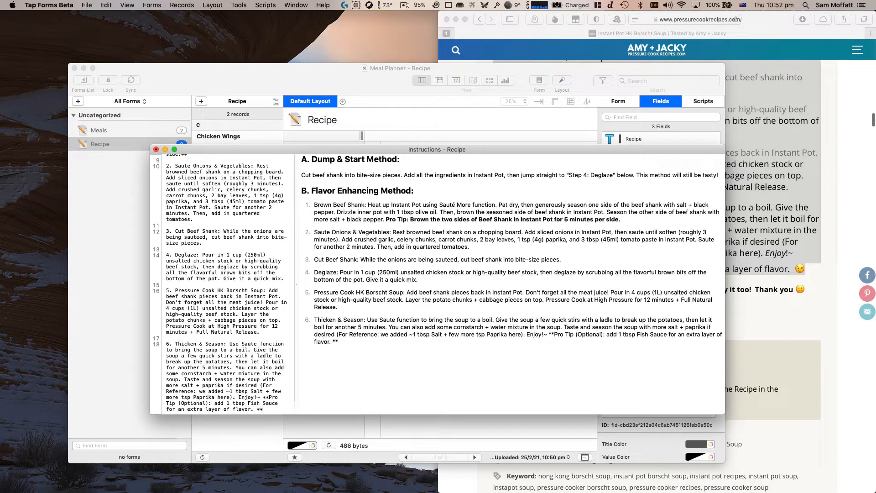
key(BackSpace)
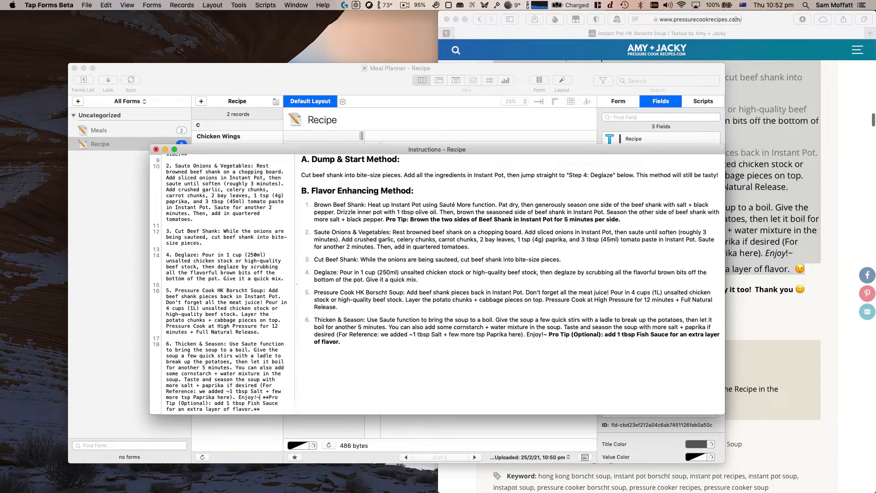
key(Return)
key(Return)
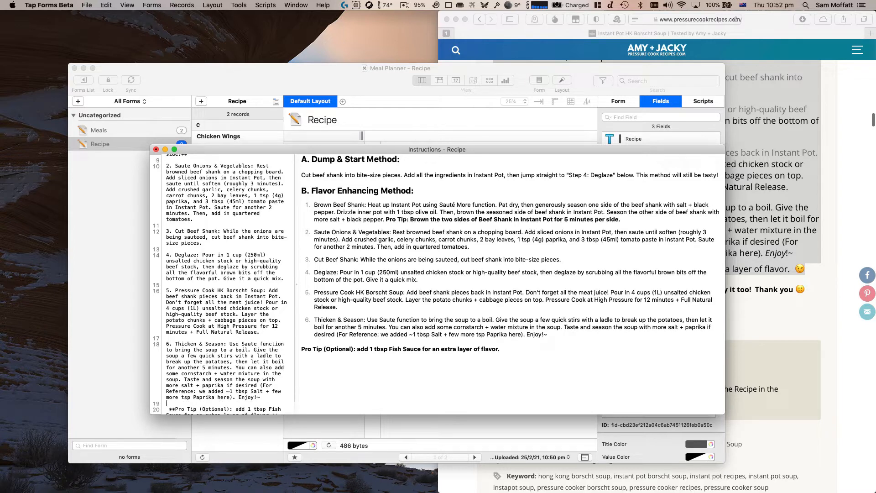
Separate the Brown Beef Shank Pro Tip from item 1 with a blank line, and resize the Instructions window with a wider source pane
scroll(232, 259, up, 5)
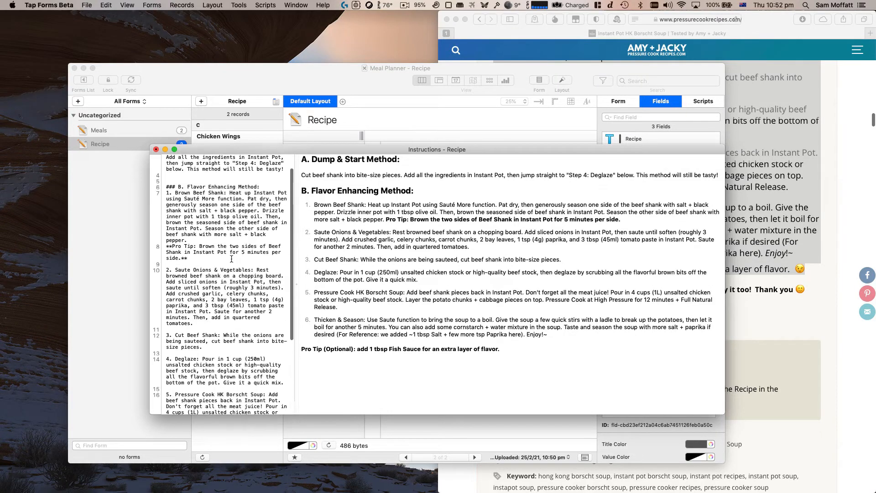
key(Return)
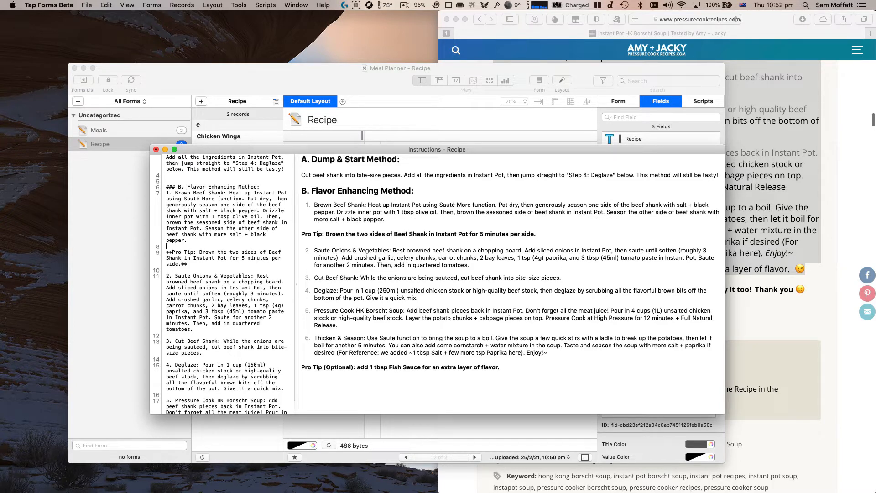
scroll(223, 283, up, 1)
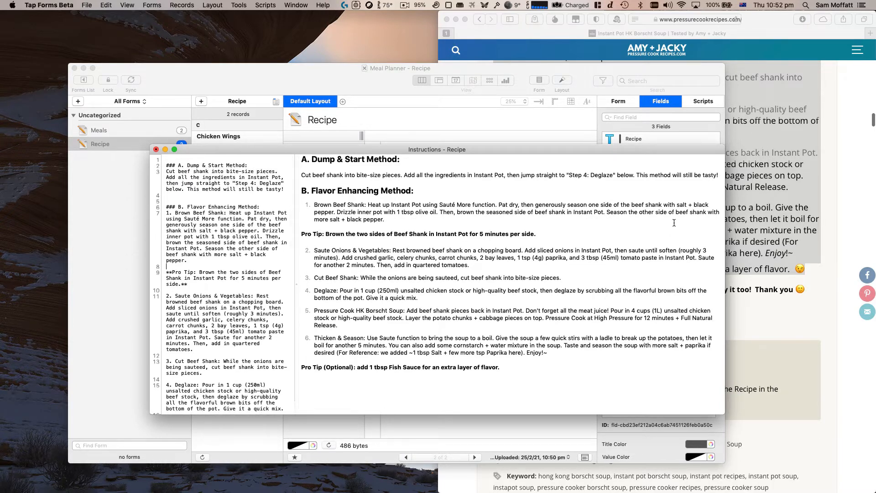
drag(658, 244, 537, 251)
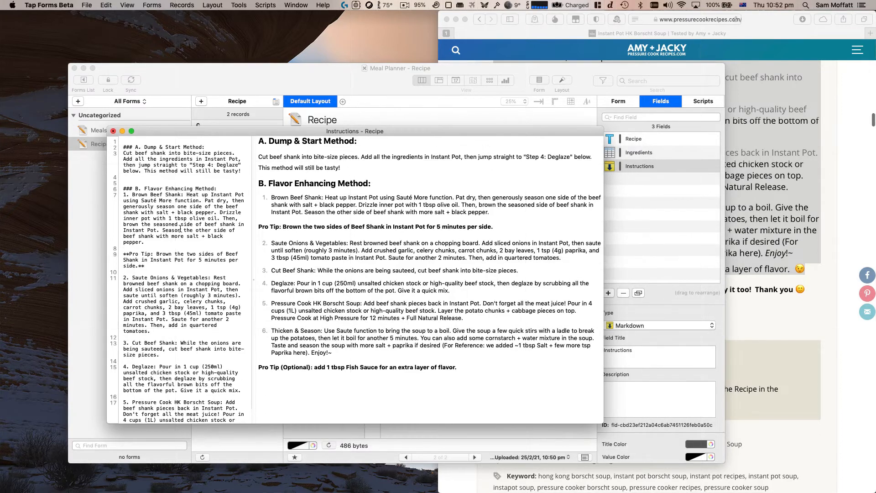
drag(253, 228, 270, 228)
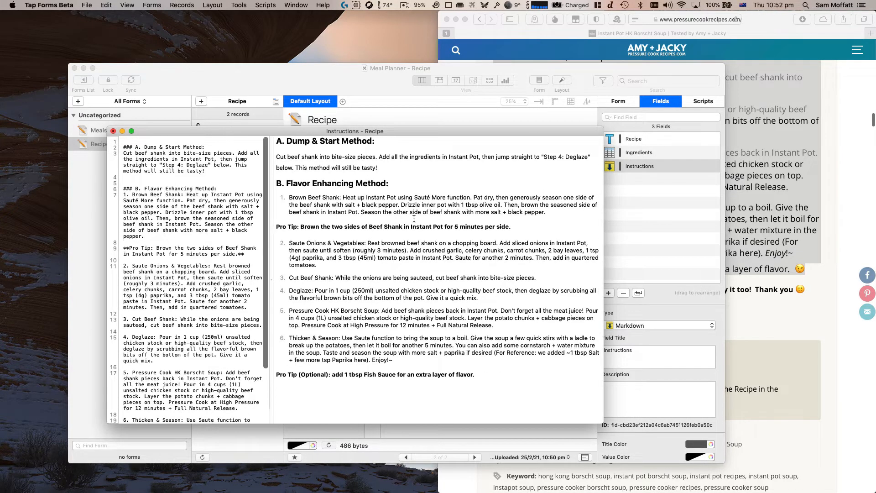
Check the bold labels on the recipe page in Safari and bold "Brown Beef Shank:" and "Saute Onions & Vegetables:" in the Markdown with ** markers
click(804, 379)
click(678, 338)
scroll(679, 338, up, 8)
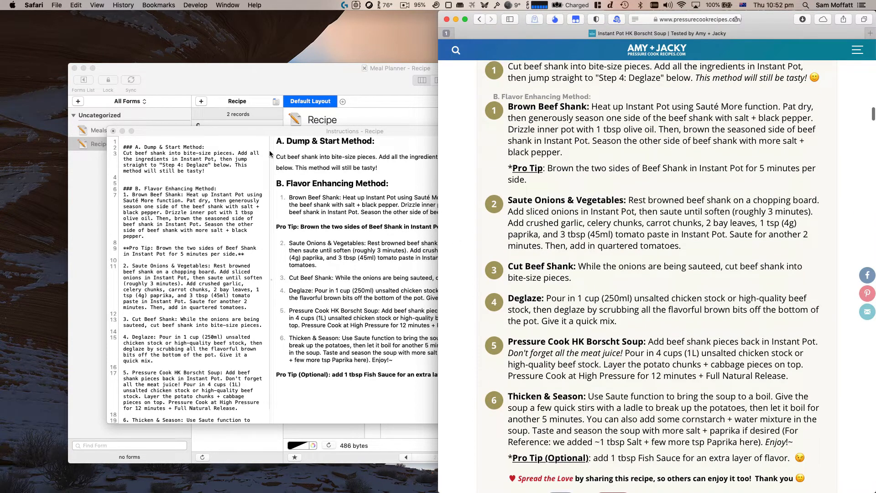
click(135, 199)
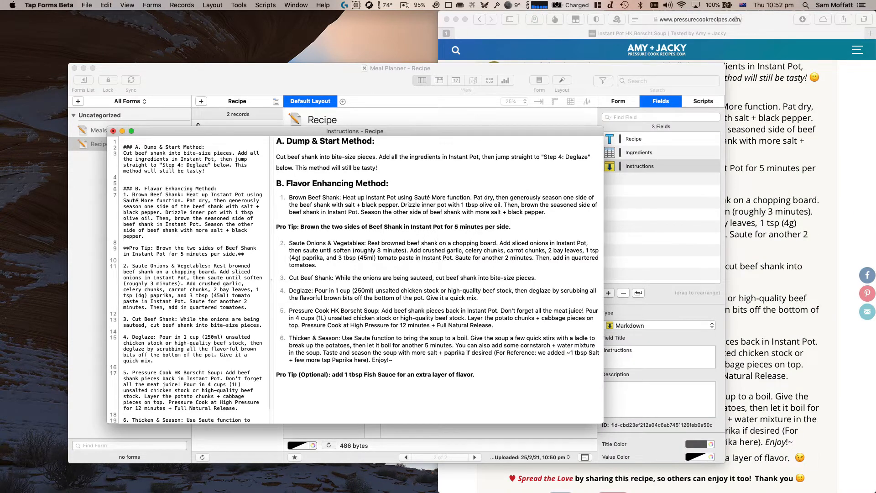
text(**)
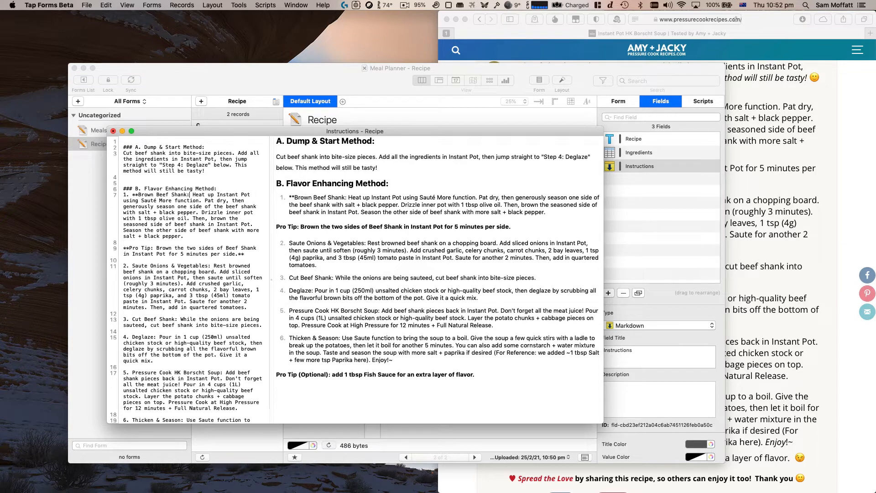
text(**)
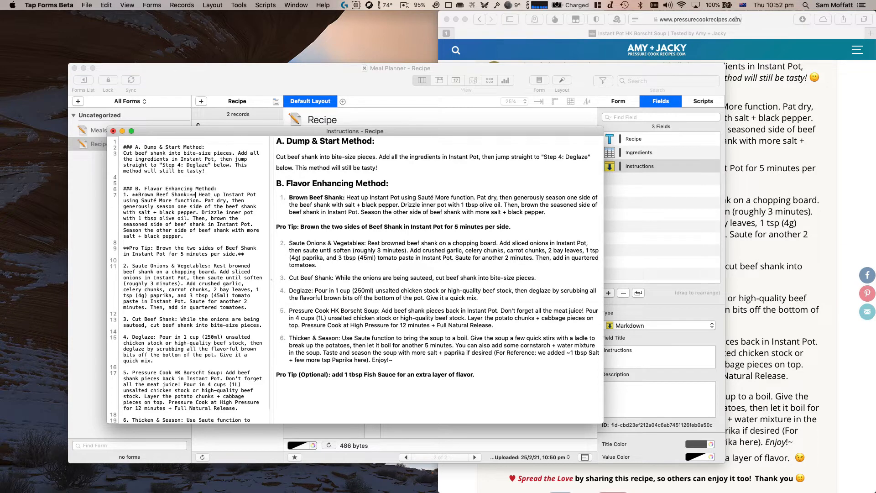
click(133, 266)
text(**)
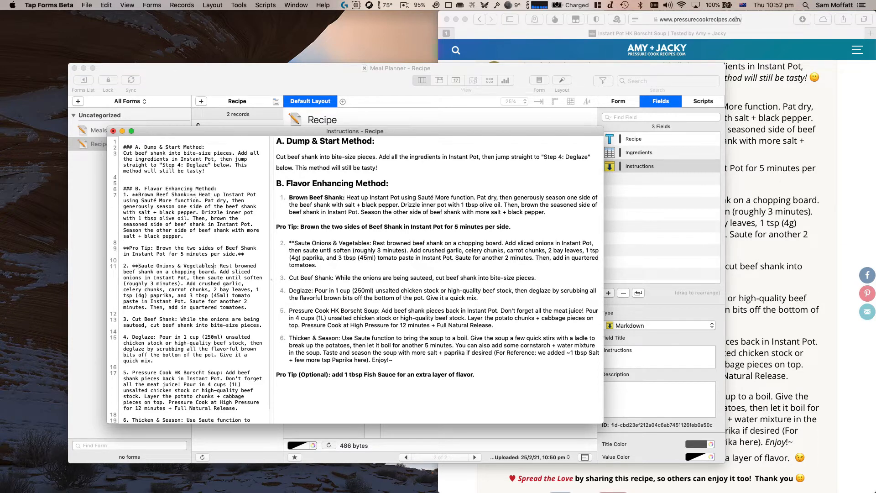
click(217, 265)
text(**)
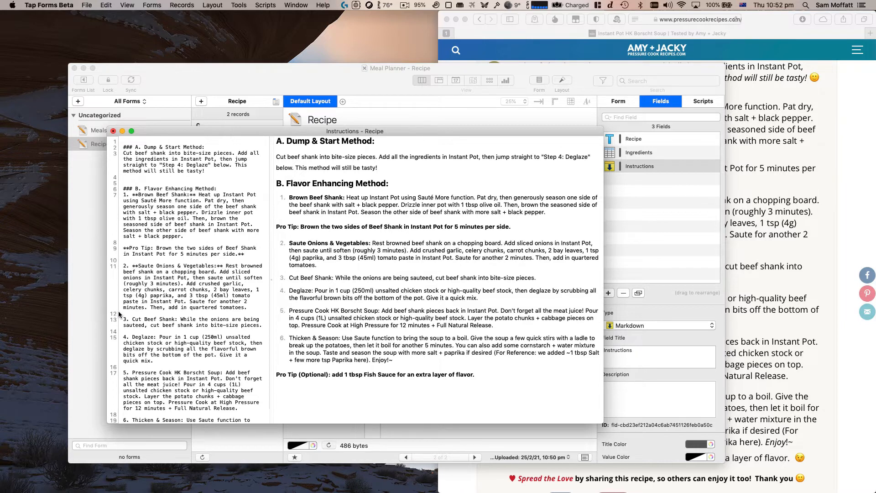
Bold the labels "Cut Beef Shank:" and "Deglaze:" in list items 3 and 4 with ** markers
click(133, 319)
text(**)
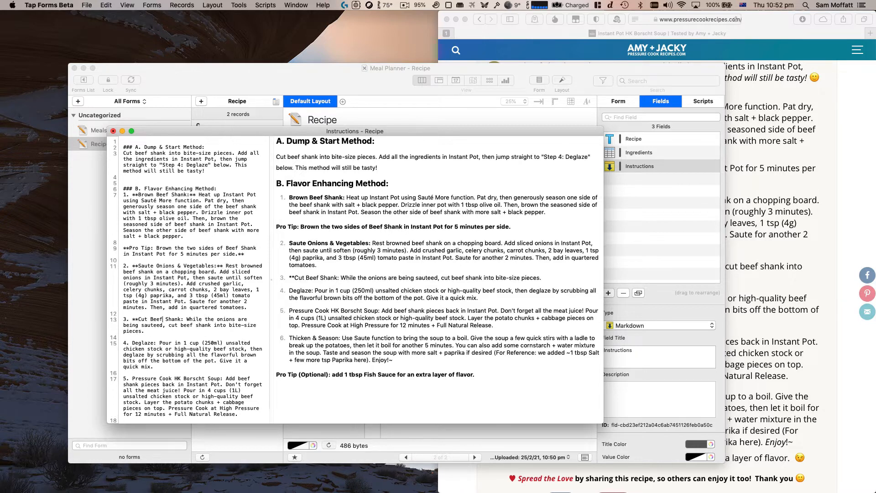
click(184, 319)
text(**)
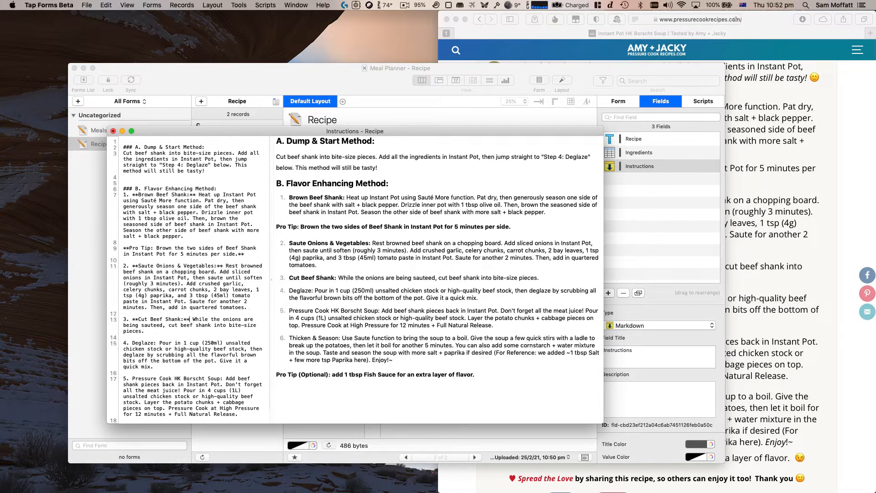
click(133, 343)
text(**)
click(163, 343)
text(**)
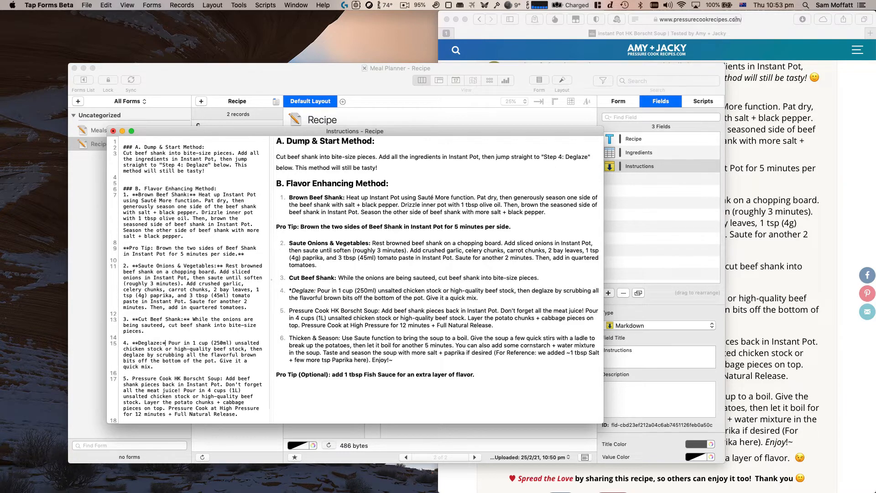
Bold the labels "Pressure Cook HK Borscht Soup:" and "Thicken & Season:" in list items 5 and 6 with ** markers
scroll(129, 366, down, 2)
click(132, 366)
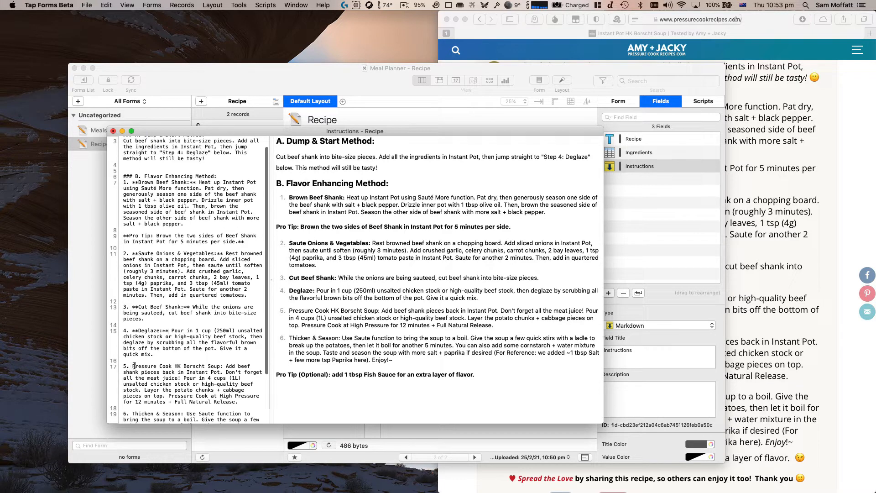
text(**)
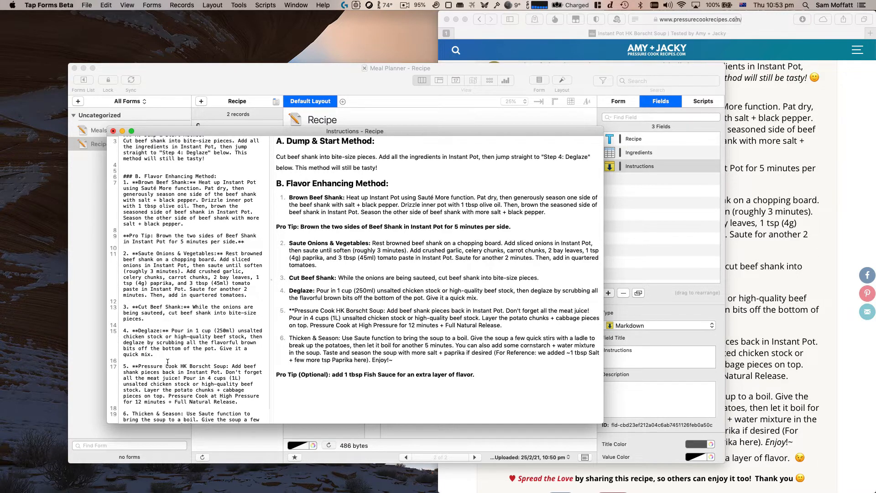
click(233, 365)
text(**)
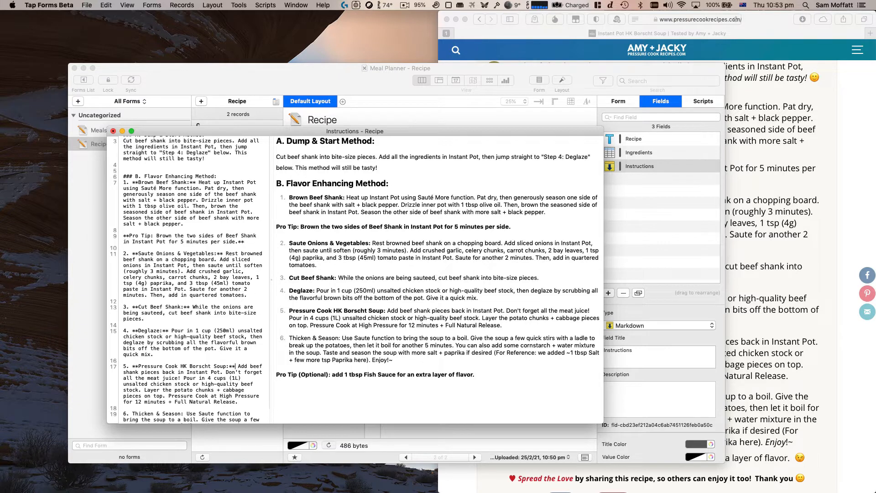
scroll(132, 349, down, 5)
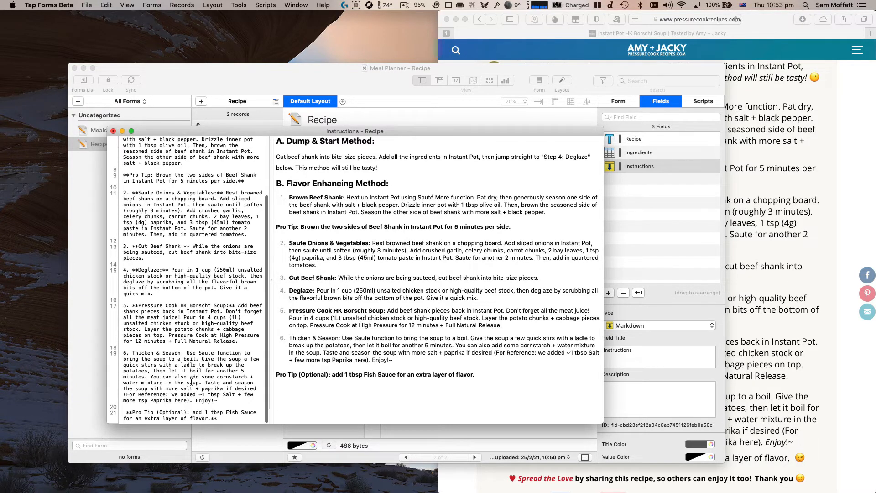
click(133, 353)
text(**)
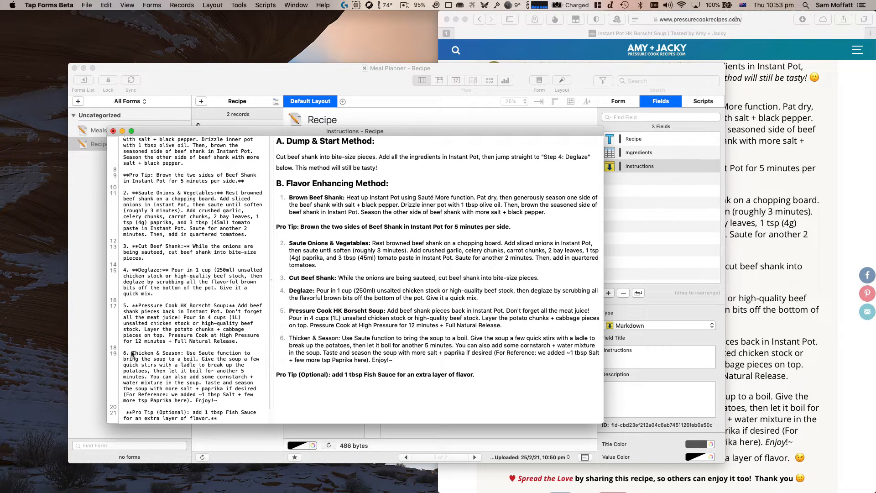
click(190, 353)
text(**)
scroll(195, 354, down, 1)
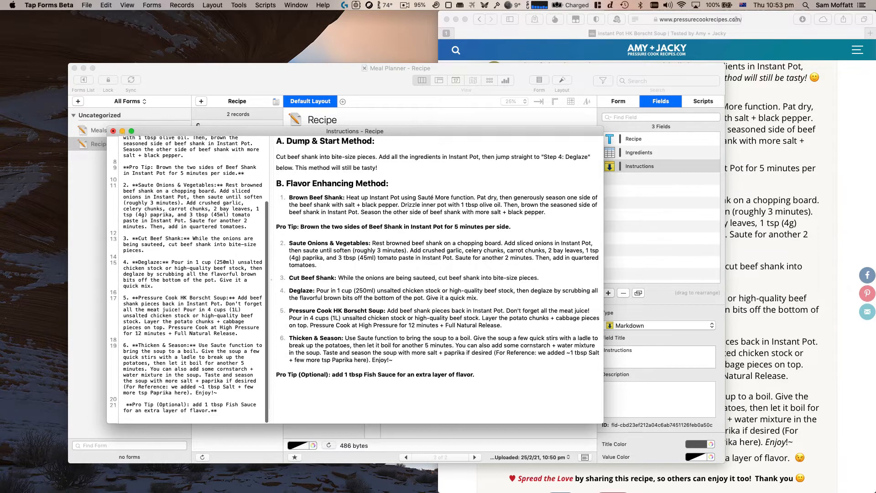
scroll(196, 355, up, 1)
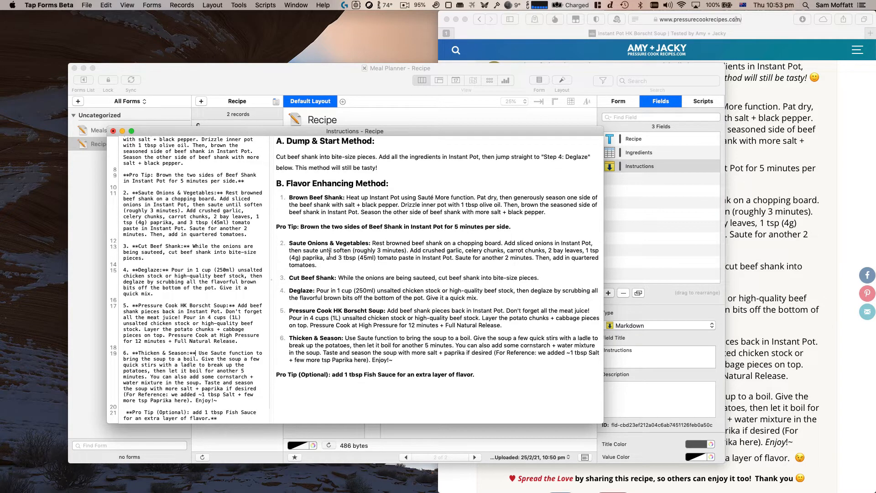
Close the Instructions editor and review the formatted instructions in the recipe record
key(super+w)
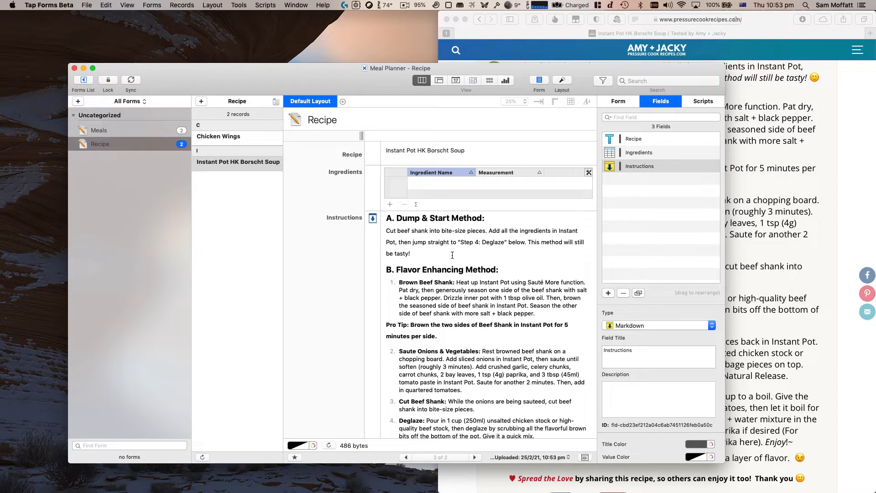
scroll(453, 260, down, 5)
scroll(453, 263, up, 5)
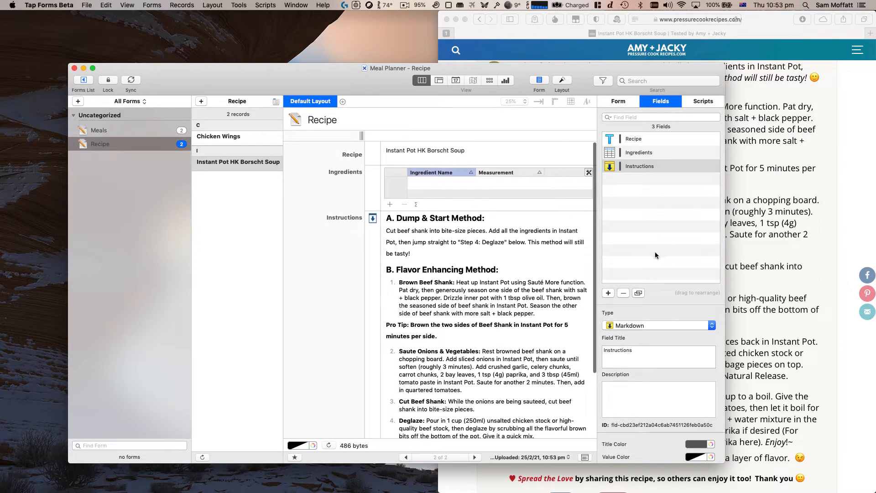
Copy the full ingredients list from the recipe page in Safari and paste it into a new row's Ingredient Name cell in the Ingredients table
drag(387, 232, 363, 231)
click(730, 269)
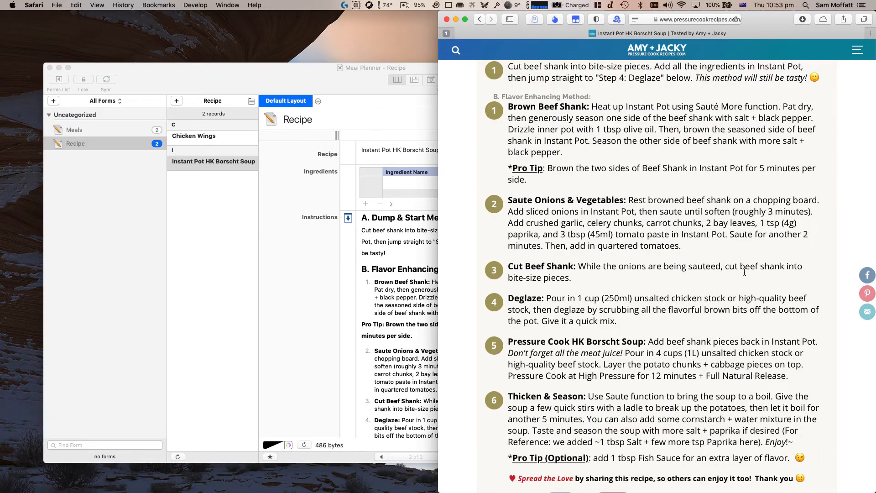
scroll(744, 274, up, 10)
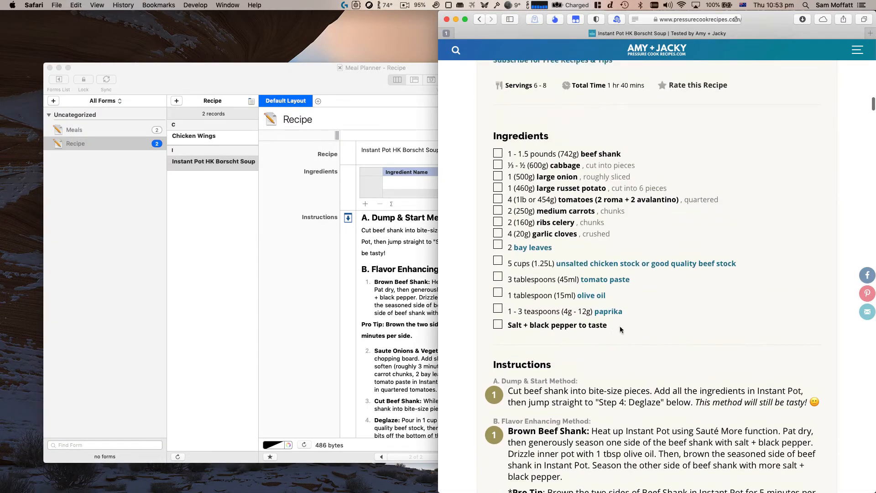
drag(620, 326, 492, 154)
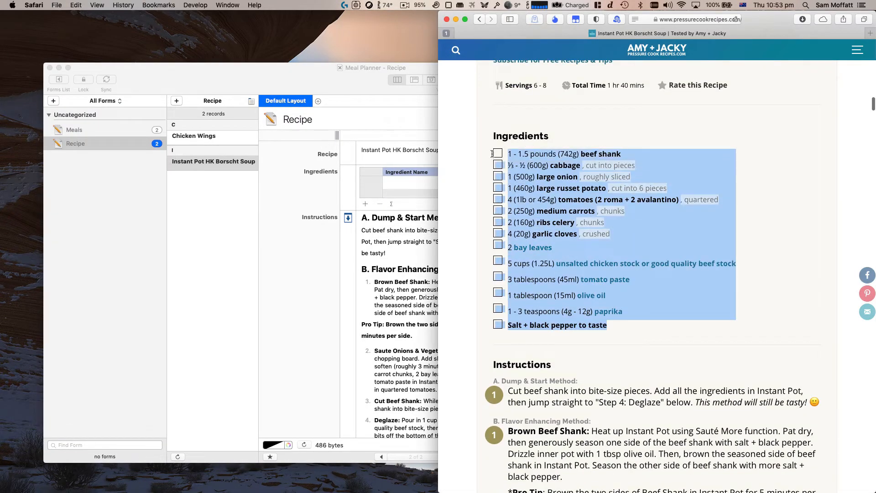
click(275, 264)
click(365, 203)
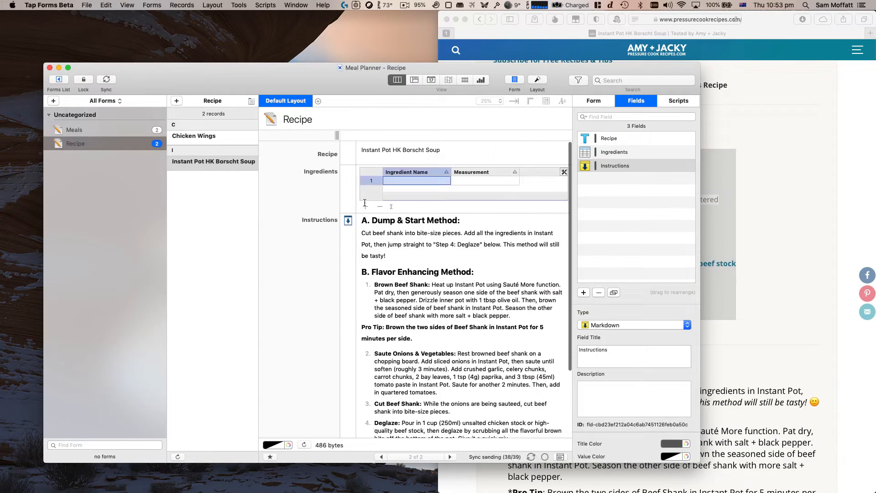
click(474, 185)
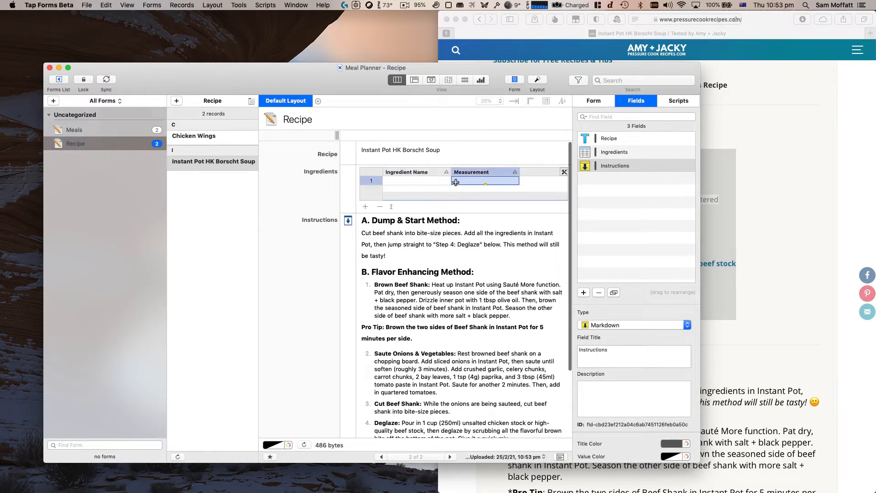
click(429, 181)
key(cmd+v)
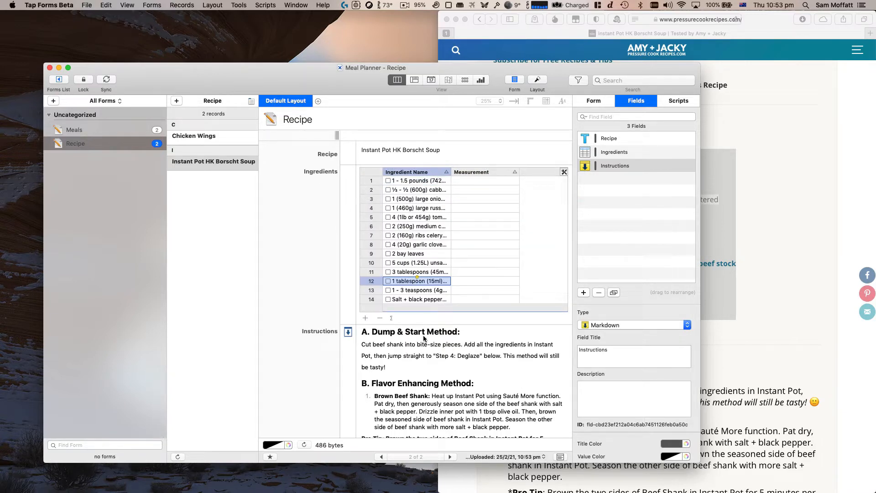
Reduce row 1's Ingredient Name to "beef shank", removing the checkbox character, and move "1 - 1.5 pounds (742g)" into its Measurement cell
click(425, 181)
click(433, 181)
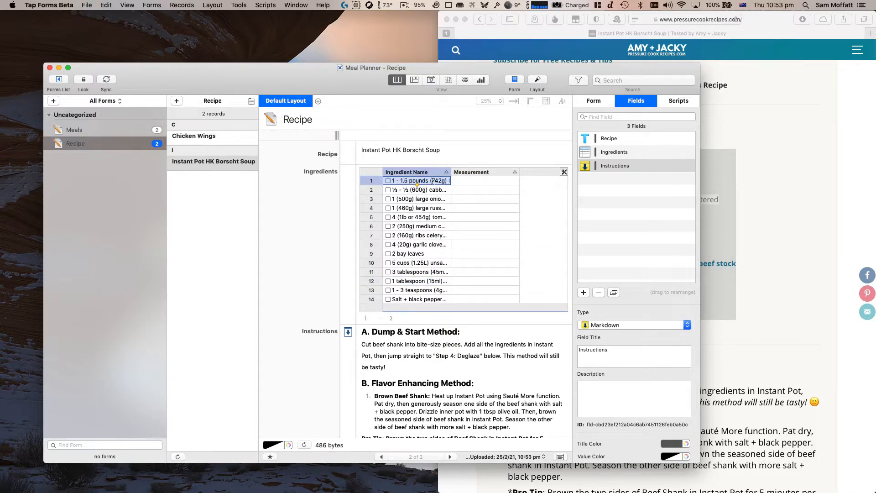
key(super+Right)
key(super+Left)
key(Delete)
key(super+Right)
key(super+x)
click(497, 182)
key(super+v)
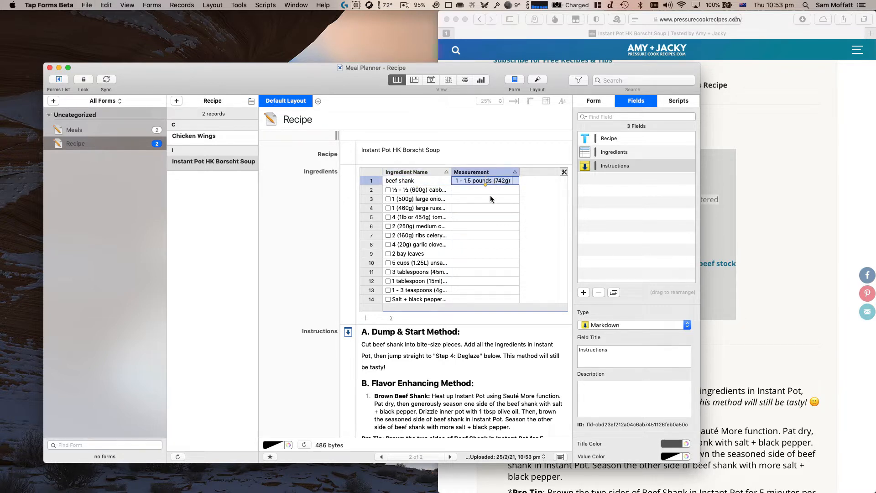
key(Return)
key(Return)
click(455, 185)
Check the ingredients list on the recipe page in Safari and return to the recipe record in Tap Forms
click(709, 272)
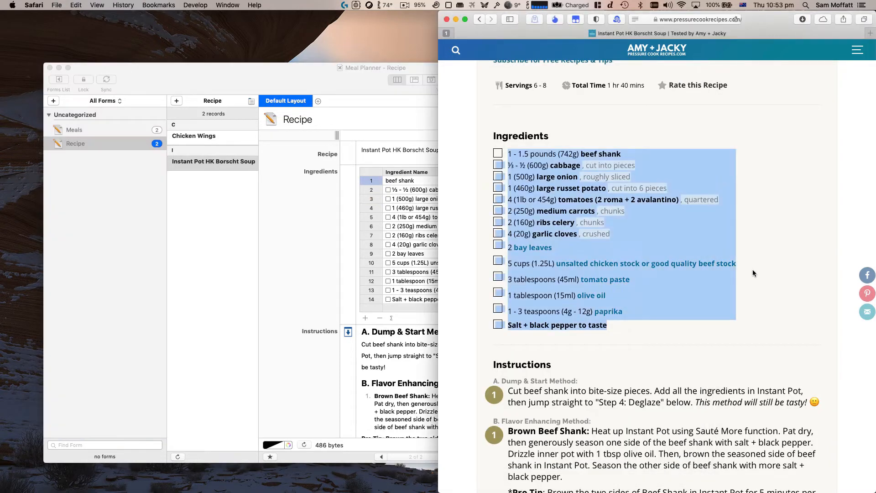
click(596, 249)
click(338, 247)
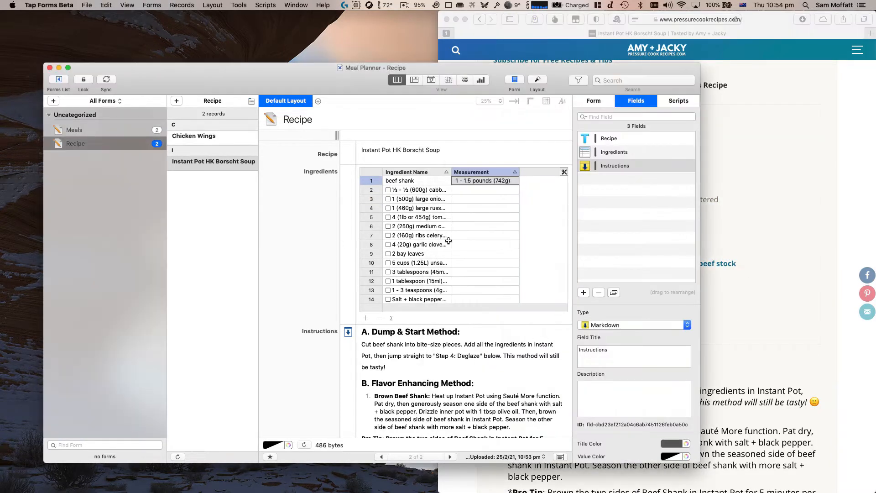
Add a text field named "Preparation" to the Ingredients table, placed after the Measurement field
click(564, 173)
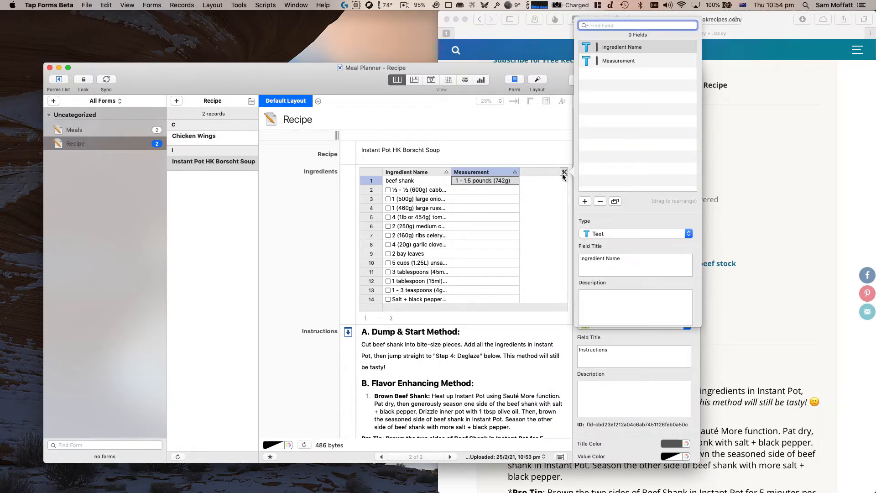
click(585, 201)
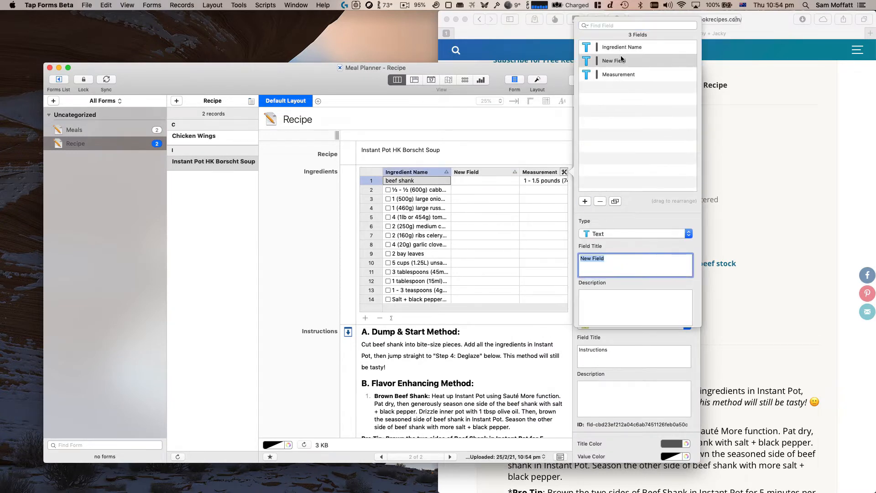
drag(621, 59, 618, 89)
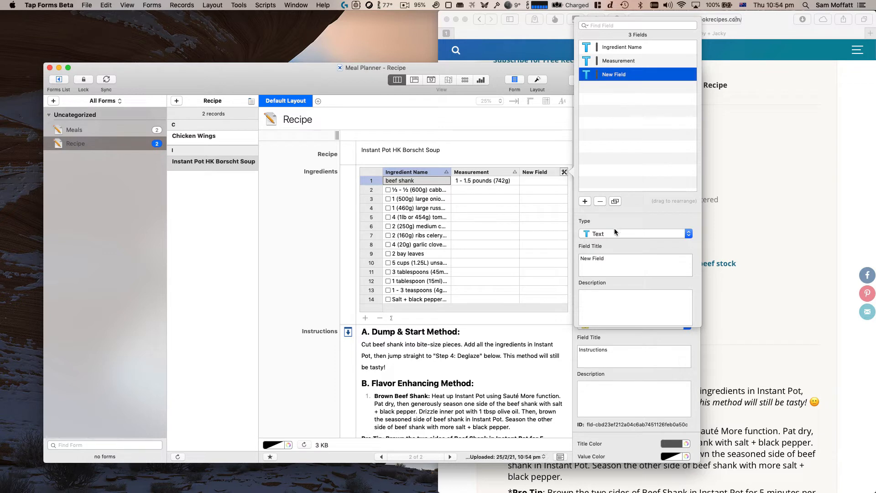
click(601, 270)
key(super+a)
text(Prepa)
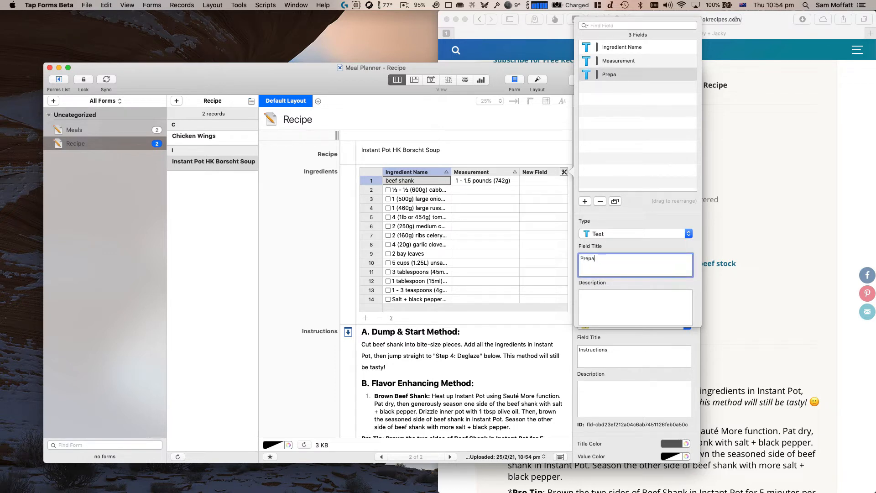
text(ration)
key(Return)
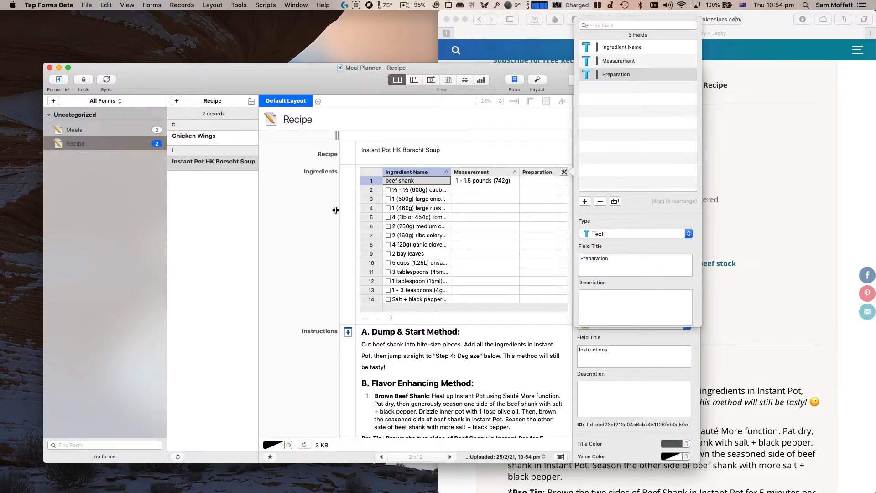
click(336, 210)
Remove the checkbox character from row 2's Ingredient Name and move "⅓ - ½ (600g)" into its Measurement cell
click(433, 188)
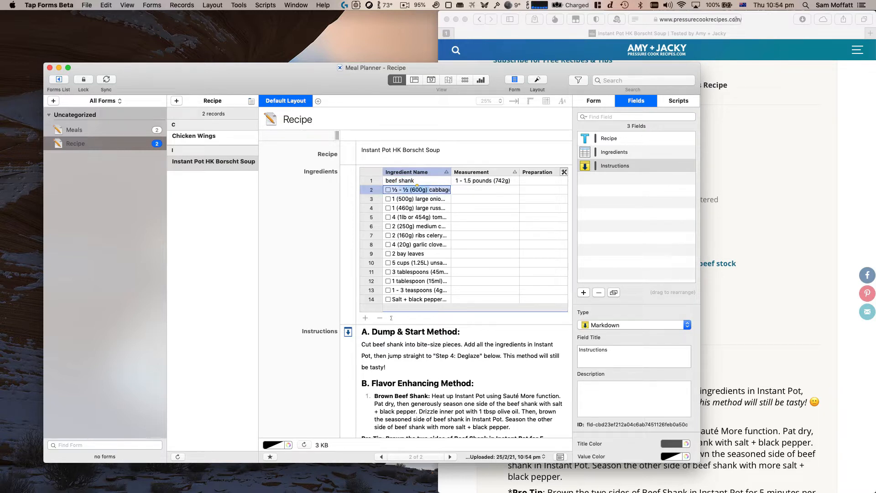
key(Delete)
key(Delete)
key(Delete)
key(Delete)
key(Delete)
key(Delete)
key(Delete)
key(Delete)
key(Delete)
key(Delete)
key(Delete)
key(Delete)
key(Delete)
key(Delete)
click(487, 190)
key(super+v)
Move "cut into pieces" from row 2's Ingredient Name into its Preparation cell, leaving only "cabbage" as the name
click(418, 193)
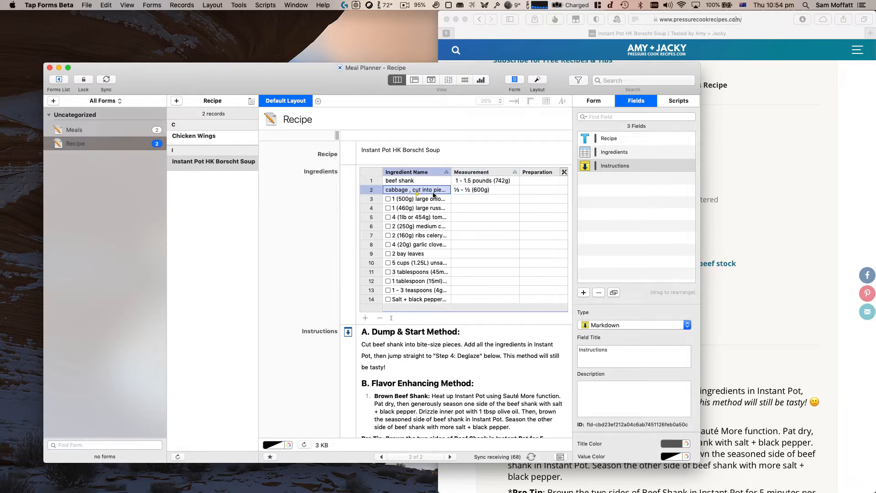
drag(412, 190, 477, 199)
key(super+x)
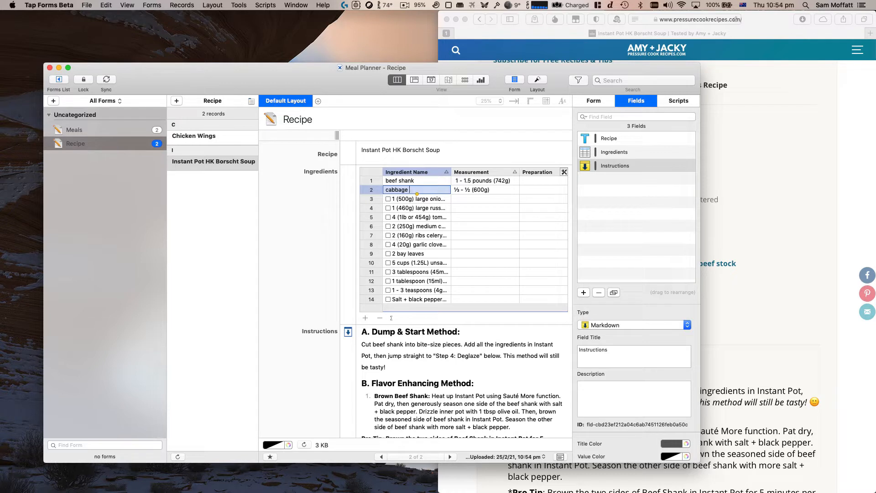
double_click(526, 190)
key(super+v)
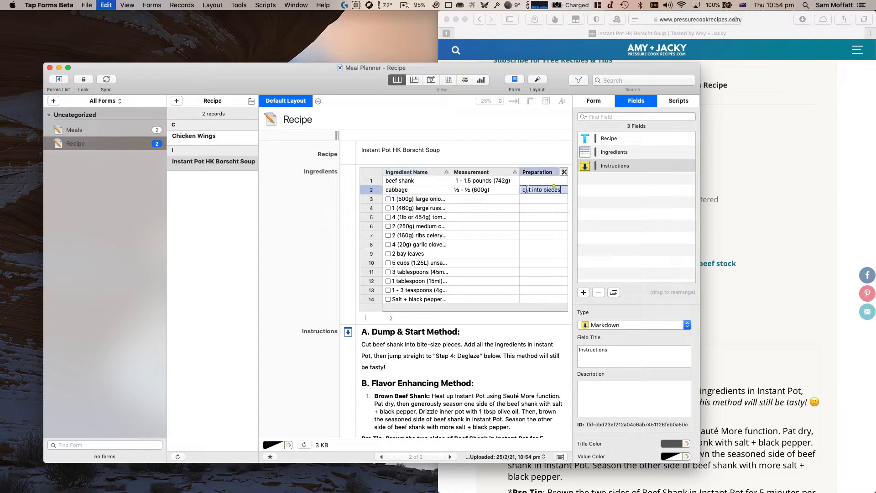
click(479, 216)
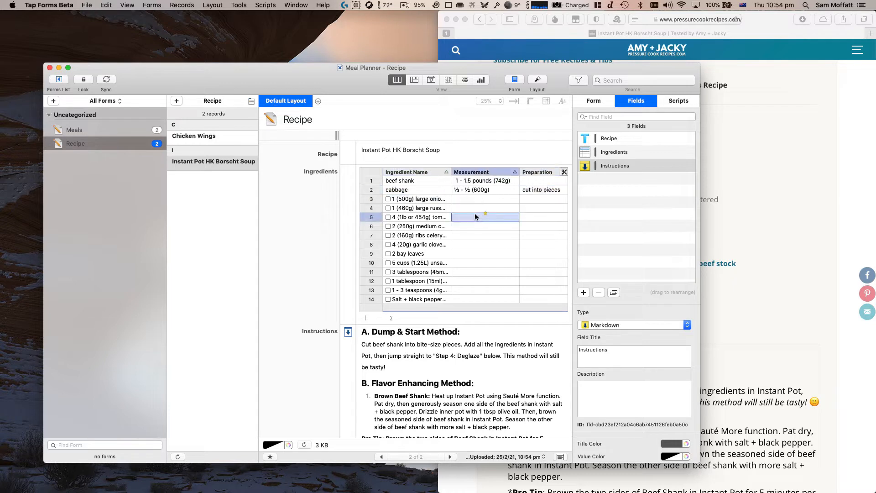
Reorder the Ingredients table's fields so that Measurement comes before Ingredient Name
click(564, 173)
click(606, 61)
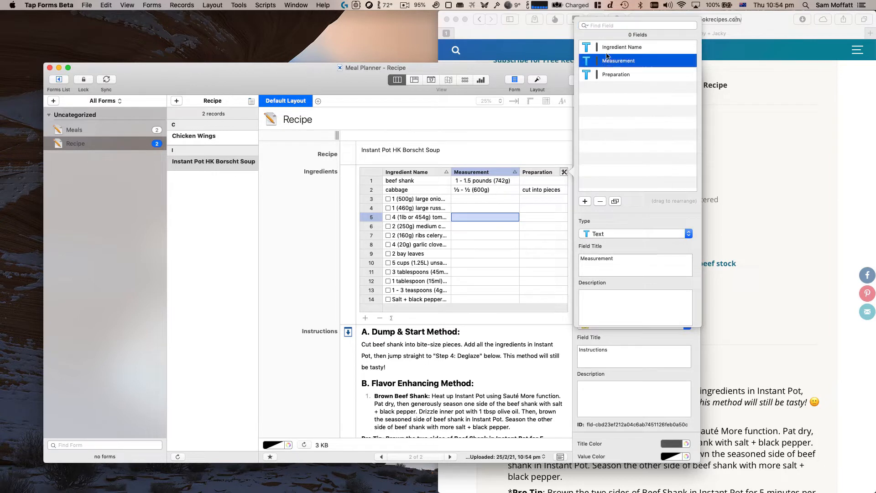
drag(607, 53, 607, 69)
click(456, 264)
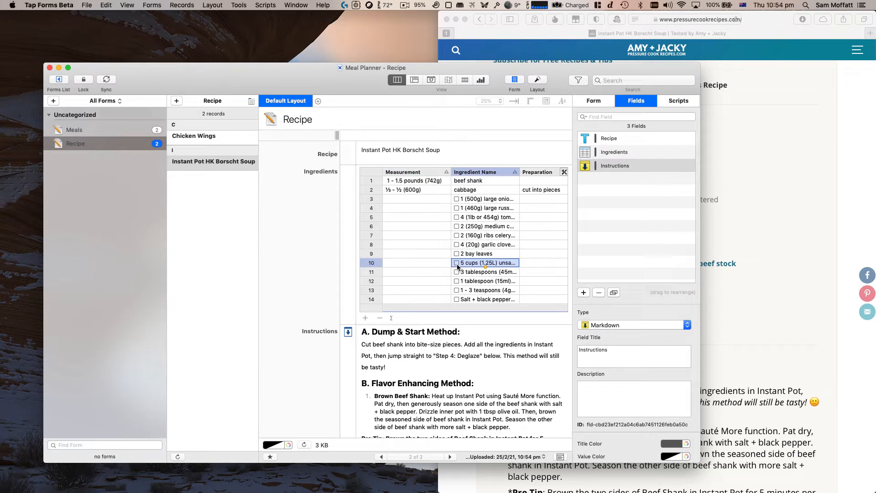
Move "roughly sliced" from row 3's Ingredient Name into its Preparation cell and remove the trailing comma
click(486, 200)
click(486, 201)
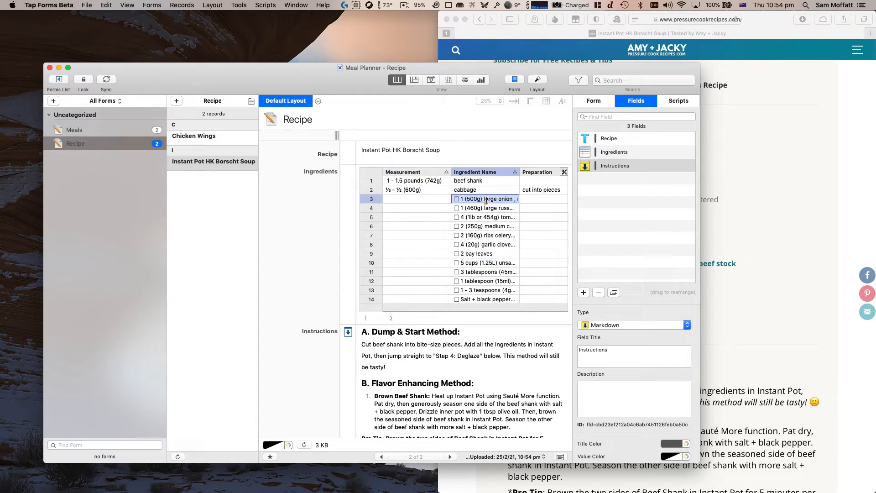
key(super+Right)
key(Return)
click(547, 201)
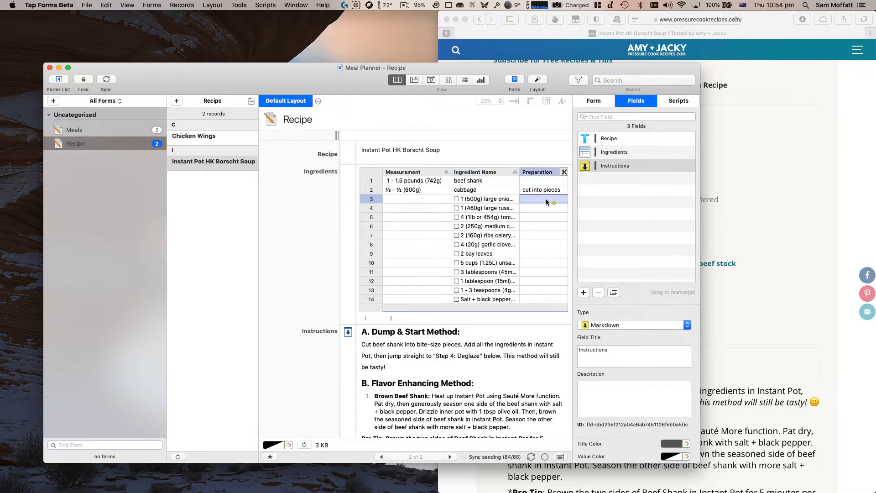
click(498, 199)
click(485, 196)
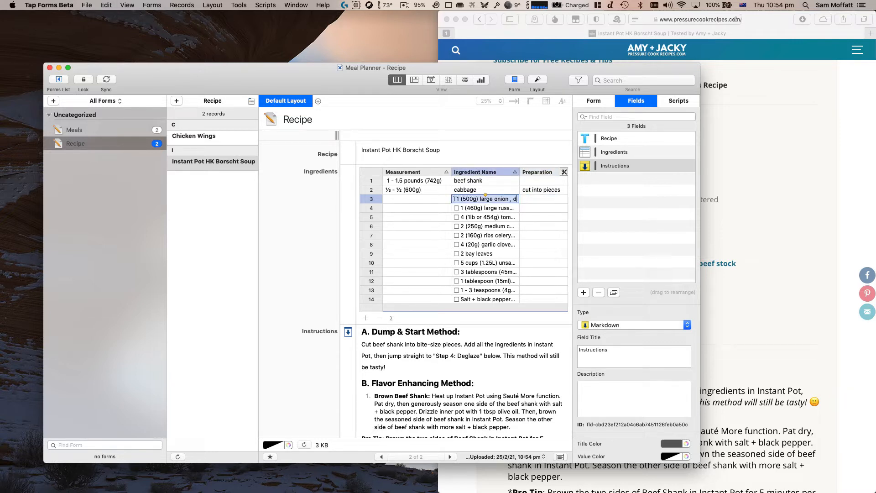
key(super+Right)
key(alt+Left)
key(shift+super+Right)
key(super+x)
key(BackSpace)
key(BackSpace)
click(533, 196)
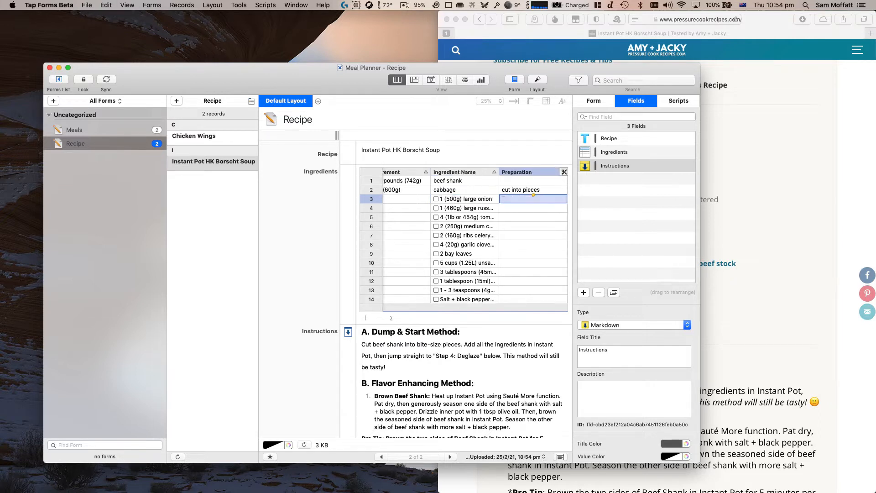
key(super+v)
Strip the checkbox character and "1 (500g)" from row 3's Ingredient Name, and undo the deletion
click(466, 197)
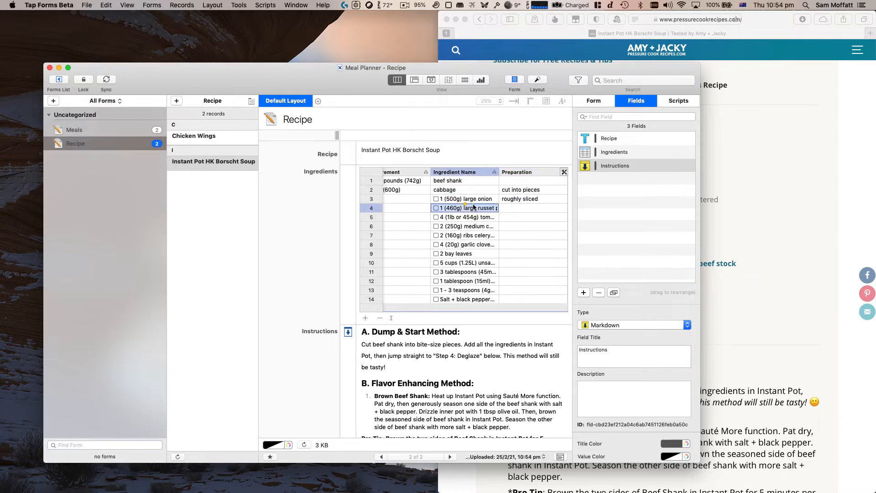
click(478, 199)
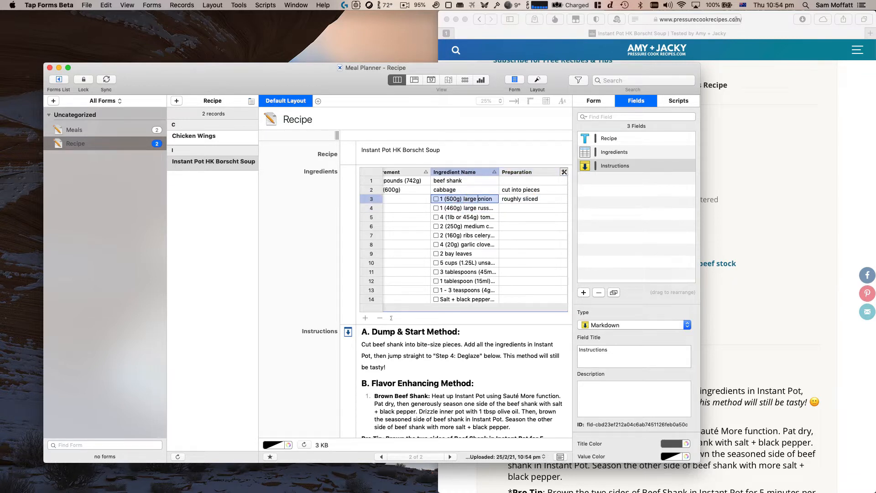
key(super+BackSpace)
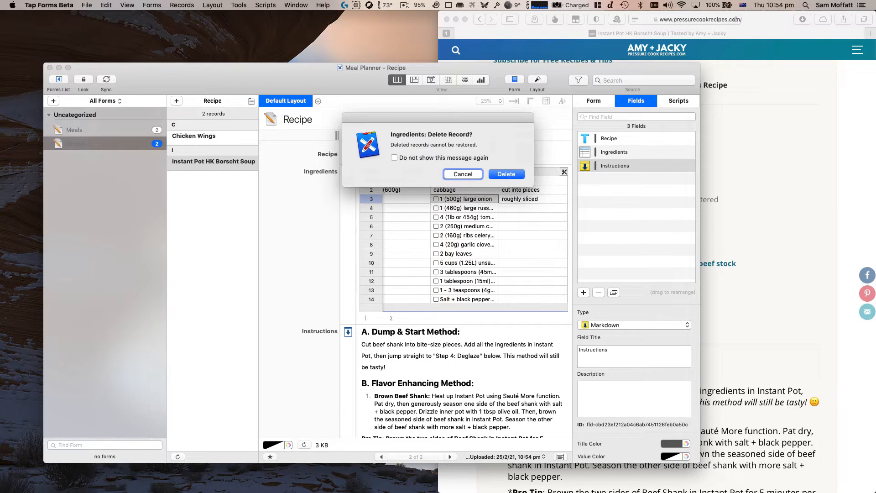
key(Escape)
key(BackSpace)
key(BackSpace)
key(BackSpace)
key(BackSpace)
key(BackSpace)
key(BackSpace)
key(BackSpace)
key(BackSpace)
key(BackSpace)
key(BackSpace)
key(BackSpace)
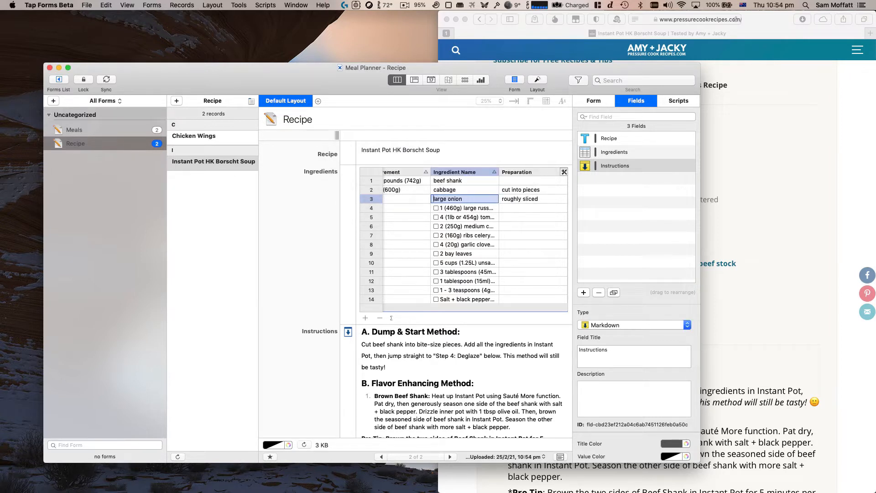
click(462, 208)
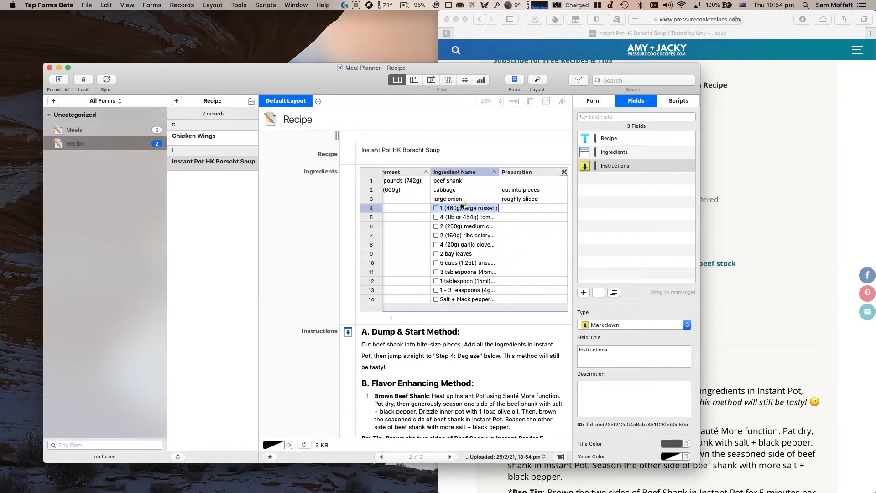
click(456, 202)
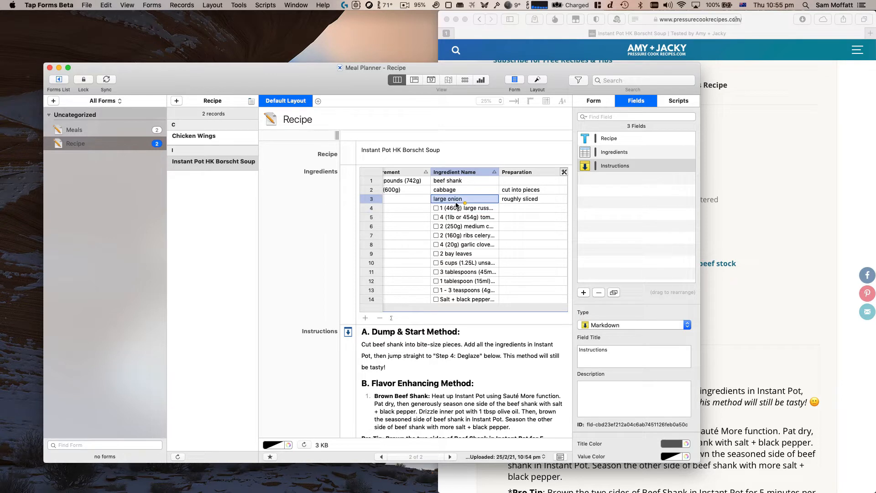
key(cmd+z)
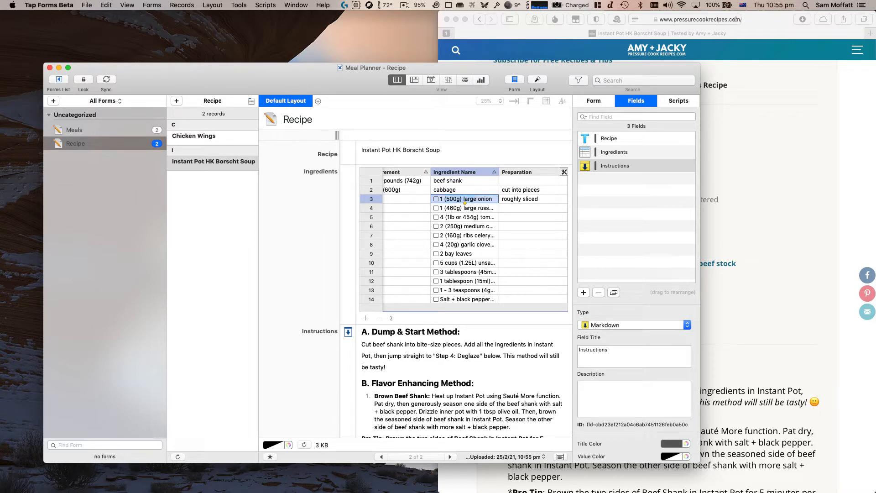
Move "(500g) large" from row 3's Ingredient Name into its Measurement cell and prefix it with "1"
key(super+x)
double_click(390, 208)
click(405, 199)
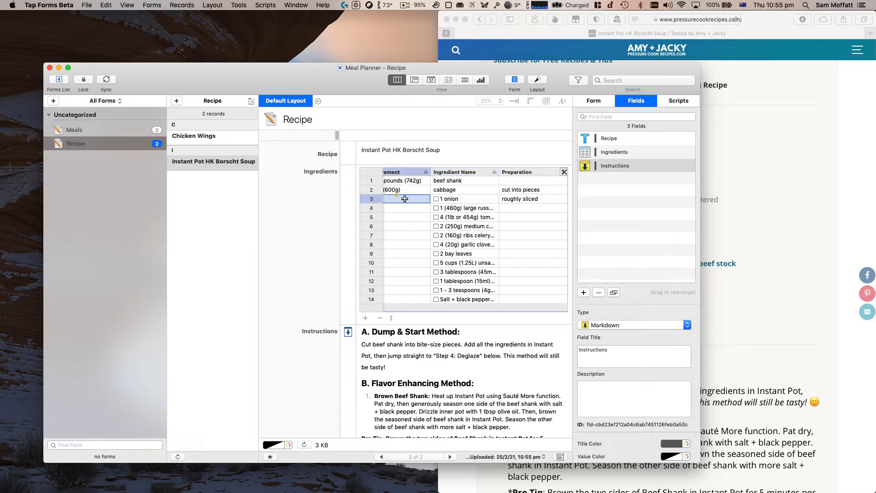
click(405, 199)
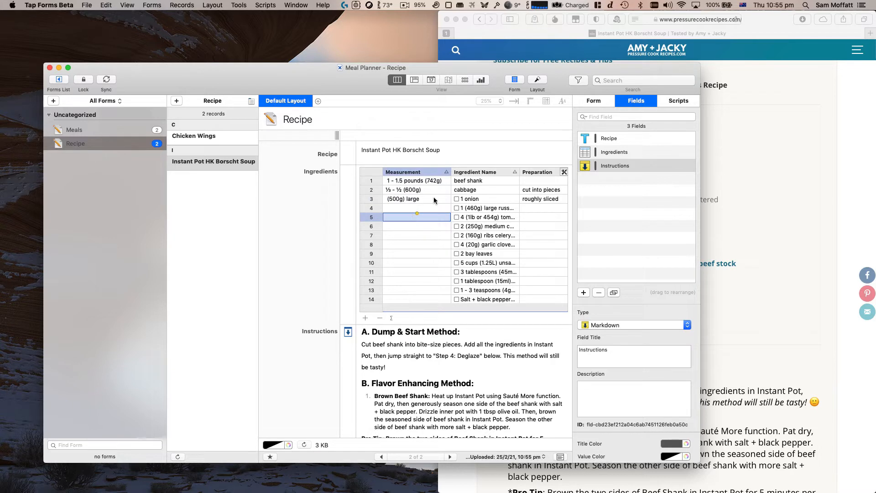
text(1)
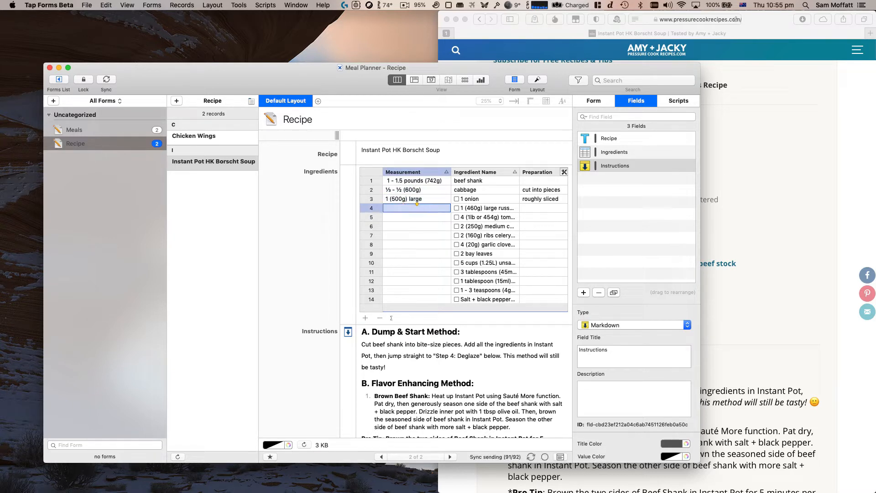
Change row 3's Ingredient Name to "large onion", replacing the checkbox character and the quantity
click(470, 200)
click(470, 199)
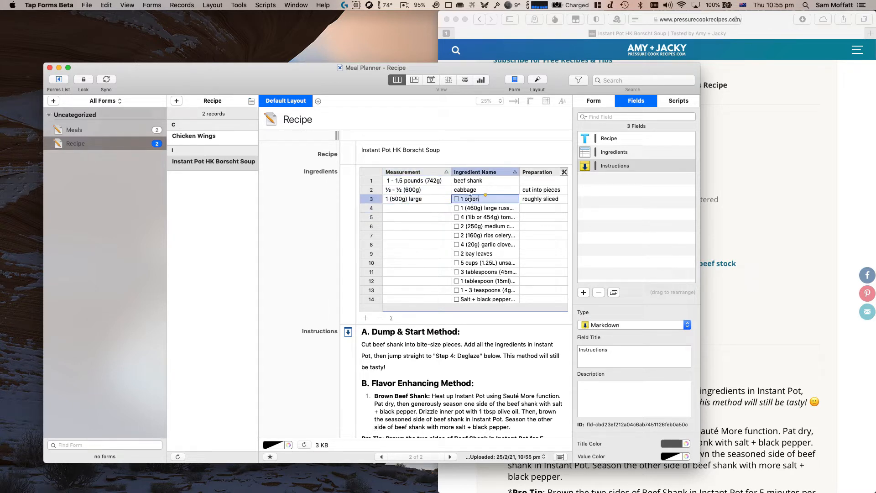
key(BackSpace)
key(BackSpace)
key(BackSpace)
key(BackSpace)
text(large)
key(Return)
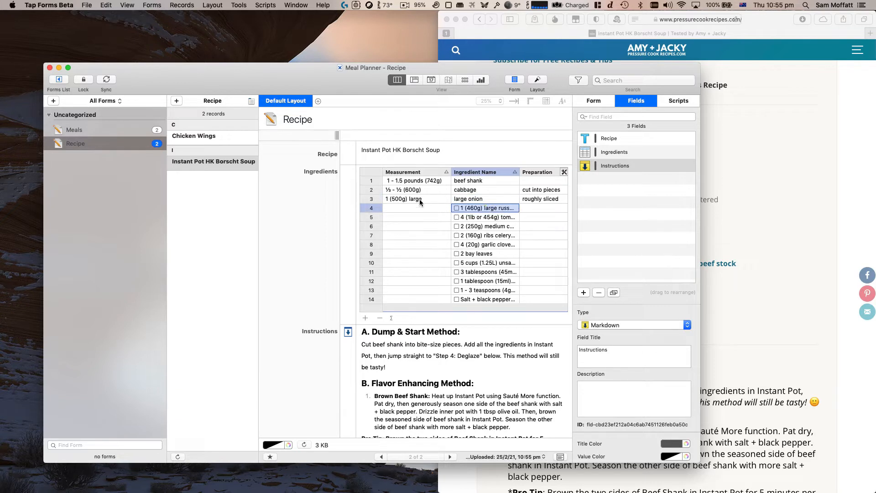
Remove "large" from row 3's Measurement so that it reads "1 (500g)"
click(413, 199)
key(BackSpace)
key(BackSpace)
key(BackSpace)
key(BackSpace)
key(BackSpace)
key(BackSpace)
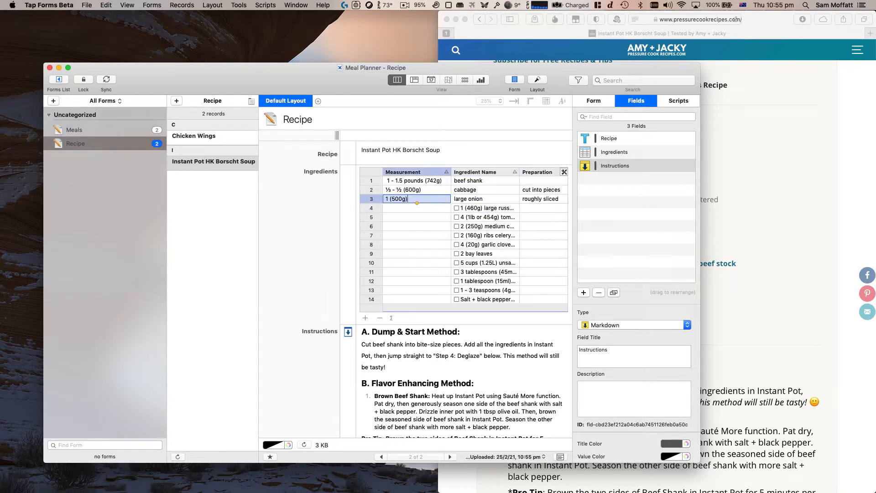
text())
key(Return)
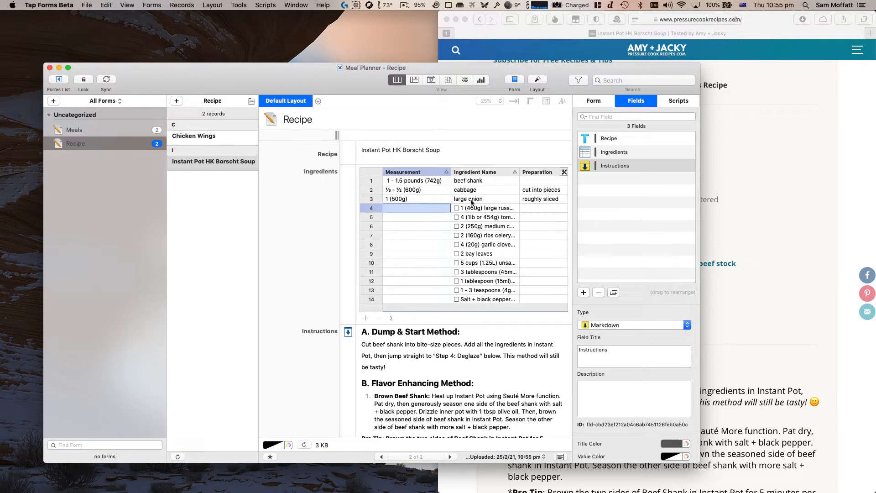
Remove the checkbox character from row 4's Ingredient Name and move "1 (460g)" into its Measurement cell
click(479, 209)
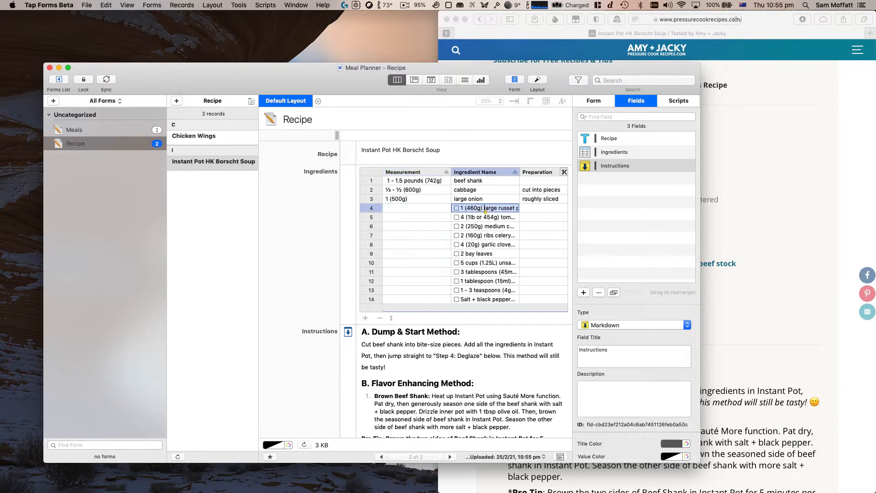
key(BackSpace)
key(BackSpace)
key(BackSpace)
key(BackSpace)
key(BackSpace)
key(BackSpace)
key(BackSpace)
key(BackSpace)
key(BackSpace)
key(BackSpace)
key(BackSpace)
click(416, 212)
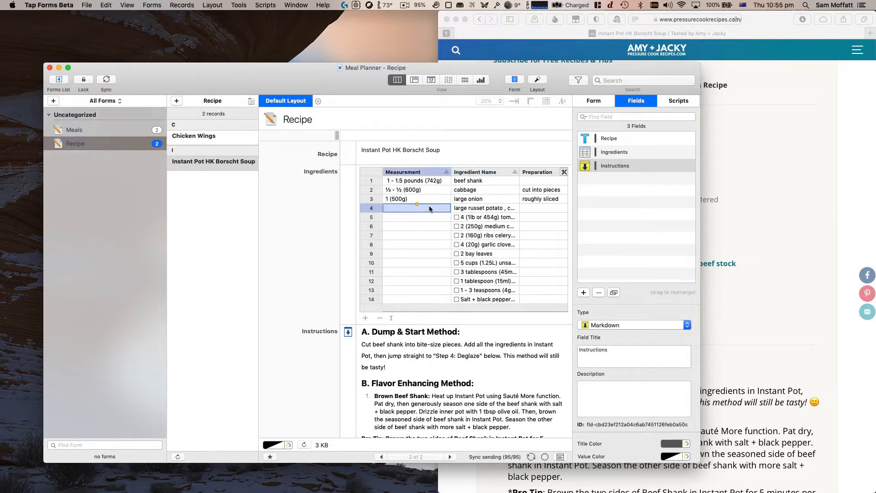
key(super+v)
click(473, 217)
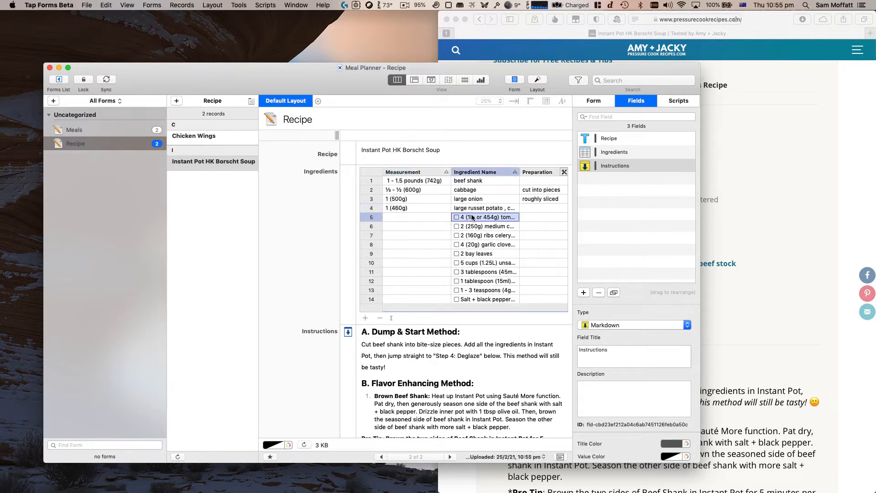
Move "cut into 6 pieces" from row 4's Ingredient Name into its Preparation cell, leaving "large russet potato"
click(501, 209)
key(super+Right)
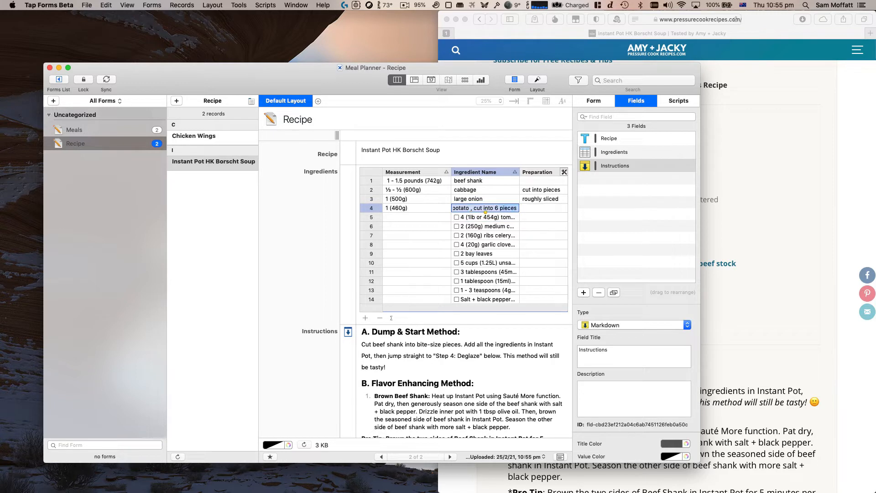
key(super+x)
click(525, 209)
key(super+v)
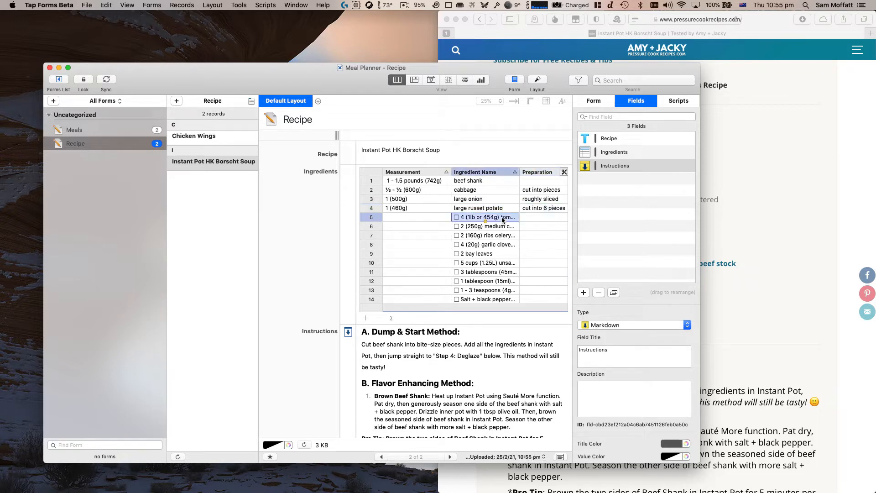
Move "4 (1lb or 454g)" from row 5's Ingredient Name into its Measurement cell
click(502, 218)
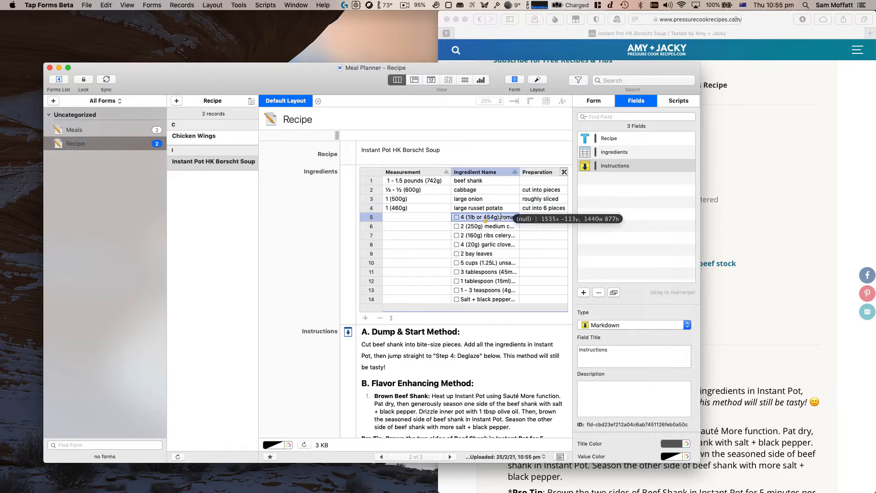
key(super+x)
click(407, 218)
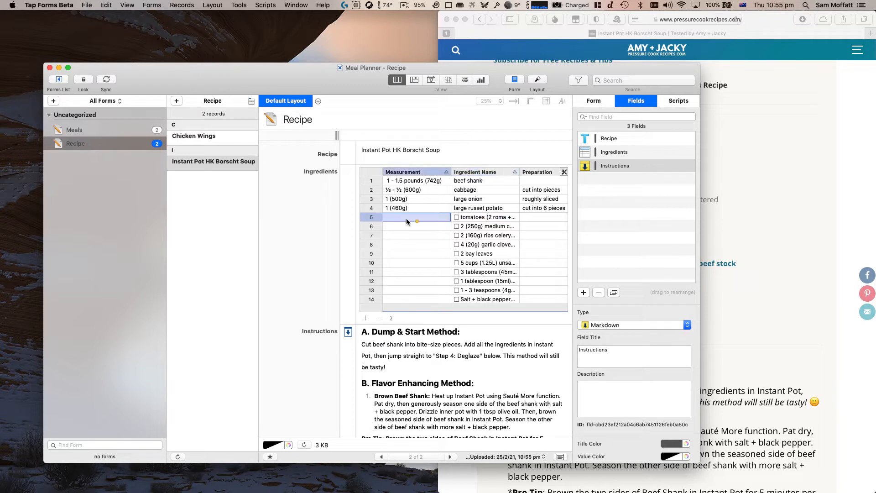
key(super+v)
Move "quartered" from the end of row 5's Ingredient Name into its Preparation cell
click(508, 217)
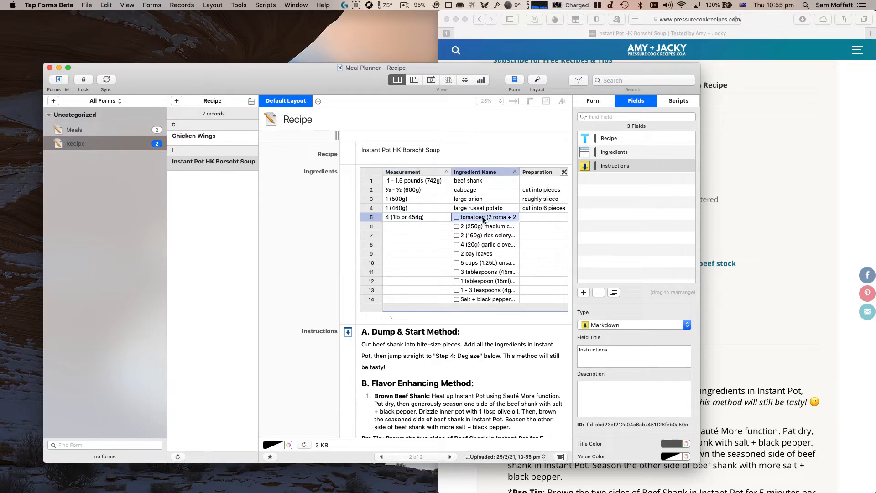
key(super+Right)
key(super+Left)
key(super+Right)
click(533, 220)
key(super+v)
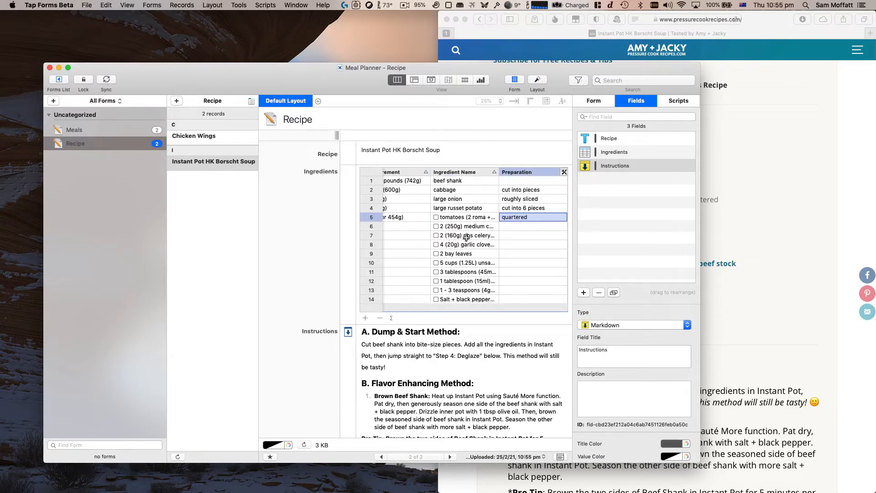
Move the checkbox character and "2 (250g)" from row 6's Ingredient Name into its Measurement cell
click(468, 238)
click(475, 226)
click(475, 226)
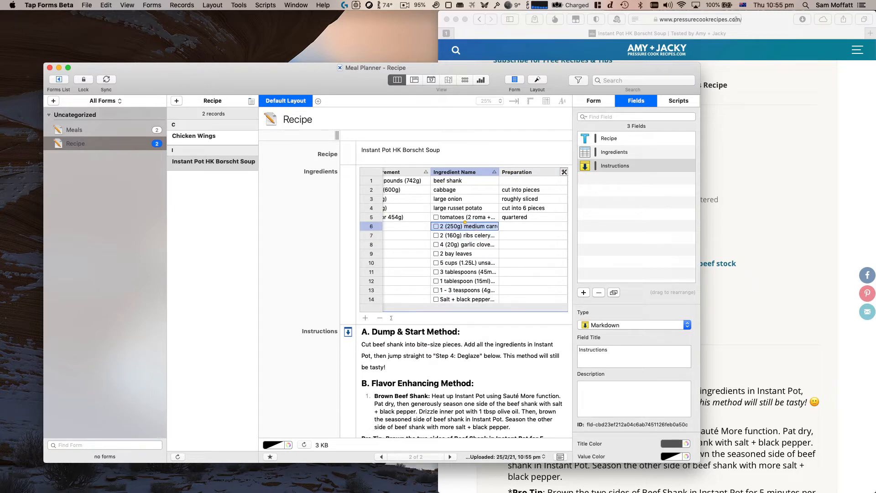
key(shift+super+Left)
key(super+x)
click(415, 228)
key(super+v)
Move the checkbox character and "2 (160g)" from row 7's Ingredient Name into its Measurement cell
click(459, 235)
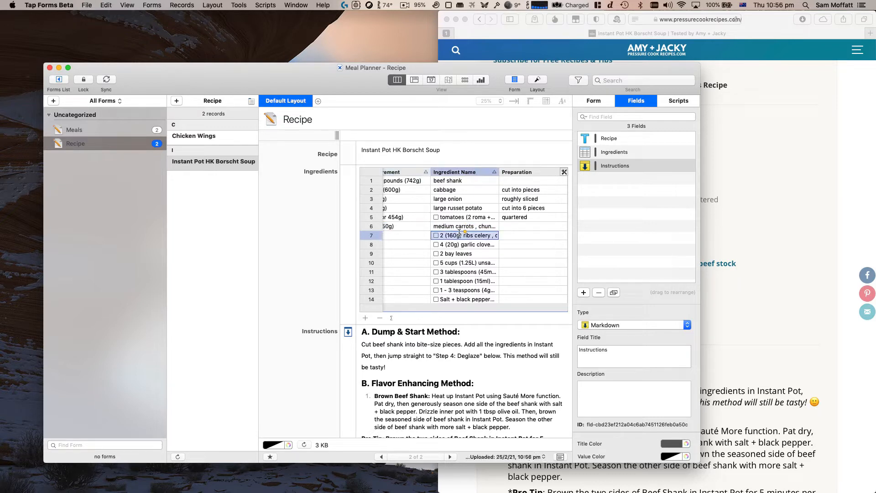
drag(465, 236, 446, 236)
key(BackSpace)
key(super+z)
key(super+x)
double_click(413, 234)
key(super+v)
Remove the checkbox character from row 5's Ingredient Name, and move row 8's checkbox character and "4 (20g)" into its Measurement cell
click(446, 218)
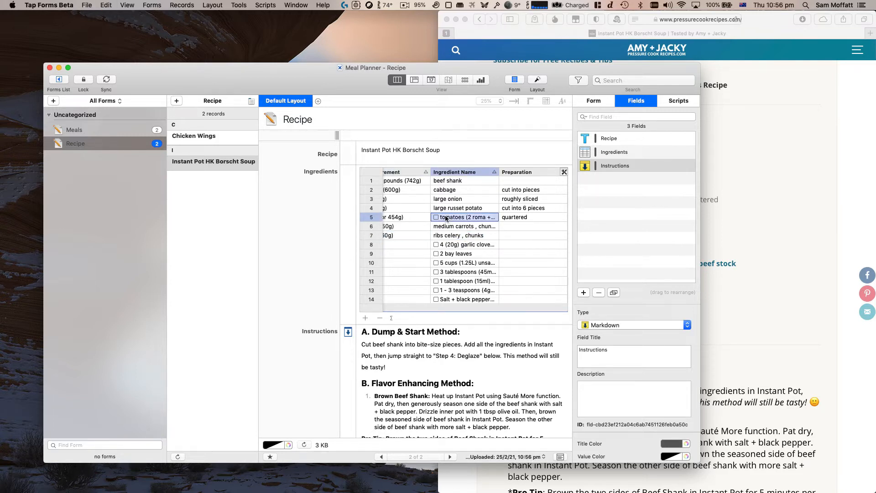
key(Delete)
click(438, 245)
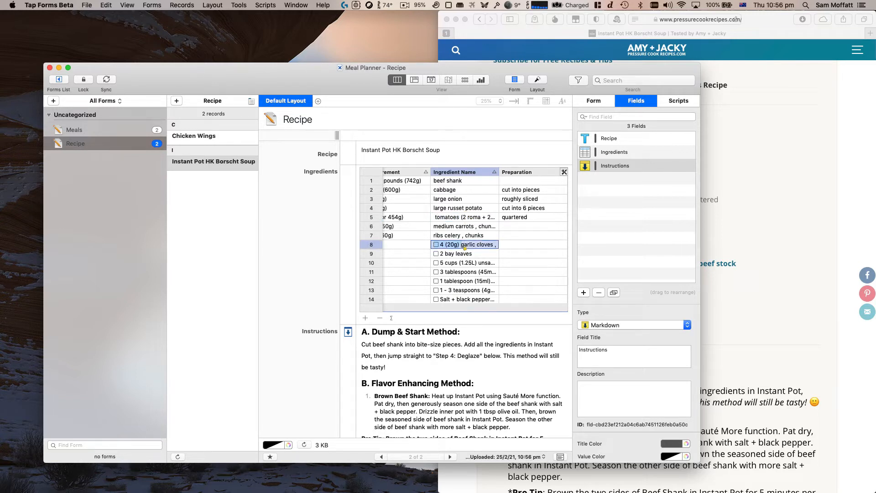
key(super+x)
double_click(427, 245)
key(super+v)
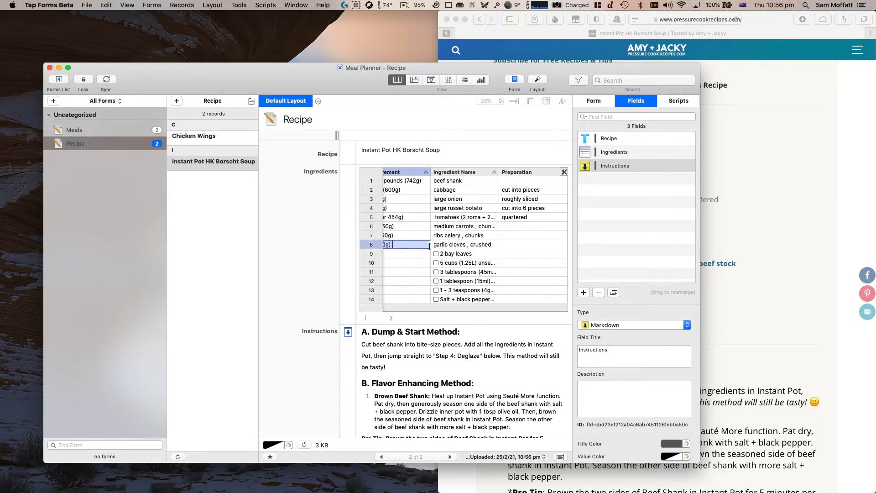
Move the checkbox character and "2" from row 9's Ingredient Name into its Measurement cell, leaving "bay leaves"
click(457, 254)
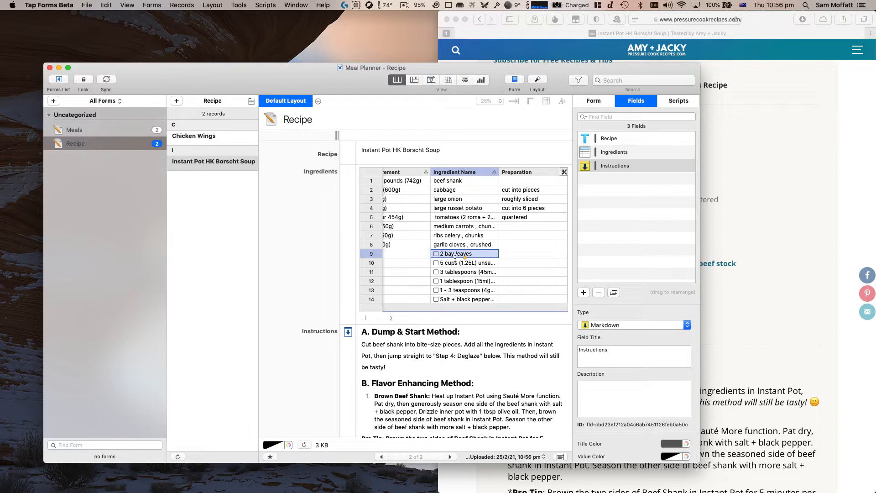
click(444, 254)
key(shift+super+Left)
key(super+x)
click(398, 257)
click(415, 246)
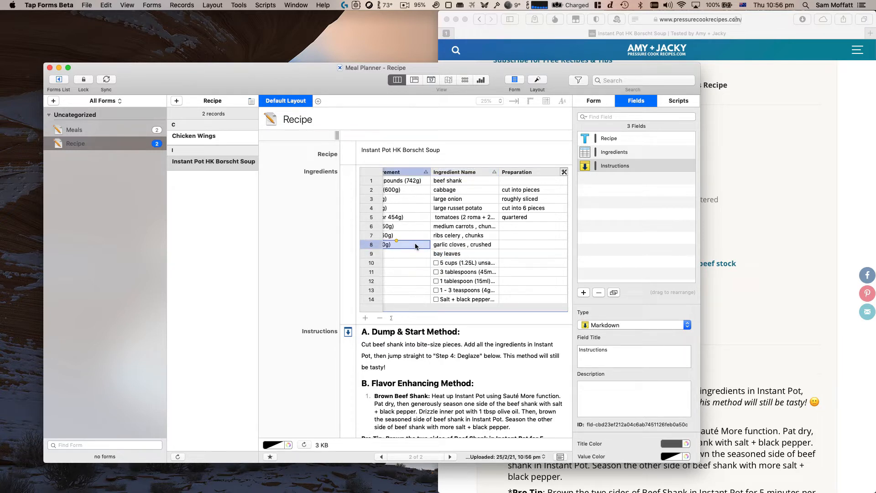
click(416, 256)
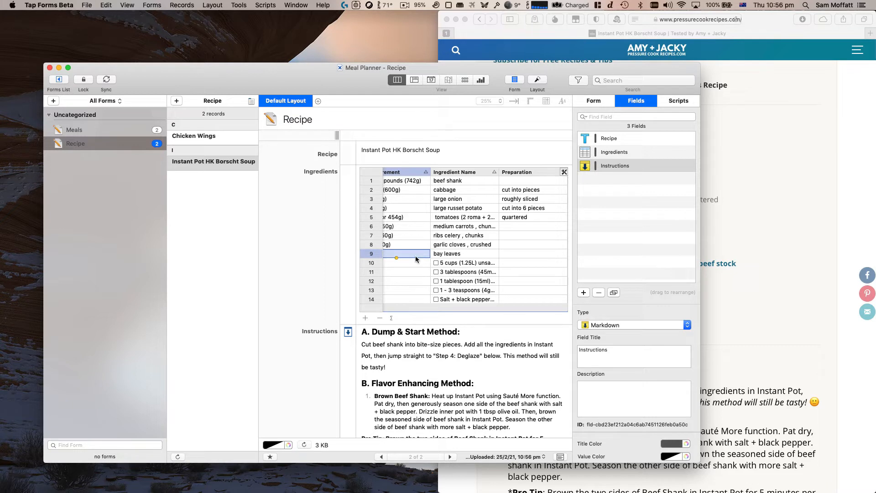
key(super+v)
Rename the Ingredients table's Measurement field to "Quantity"
click(409, 265)
scroll(409, 264, left, 2)
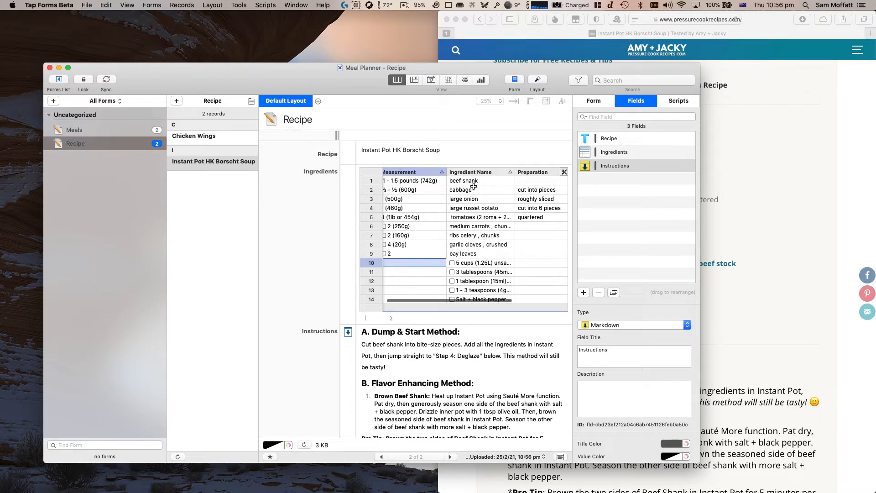
click(564, 172)
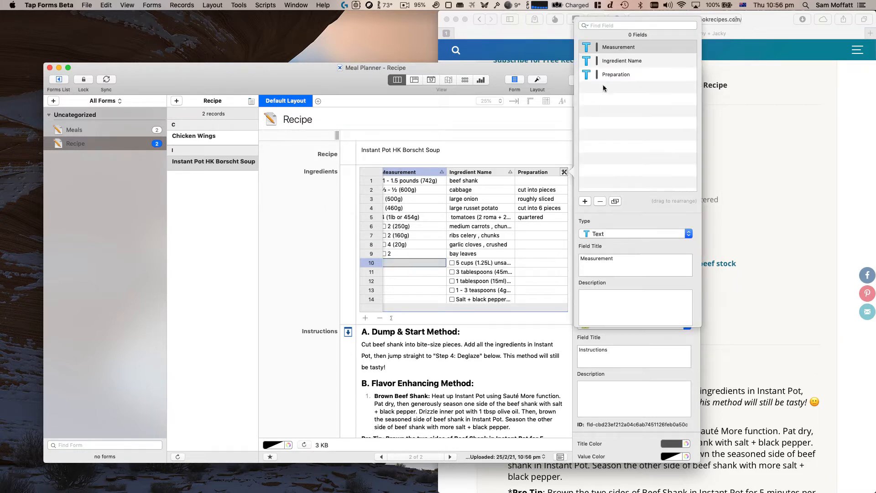
click(624, 50)
double_click(620, 271)
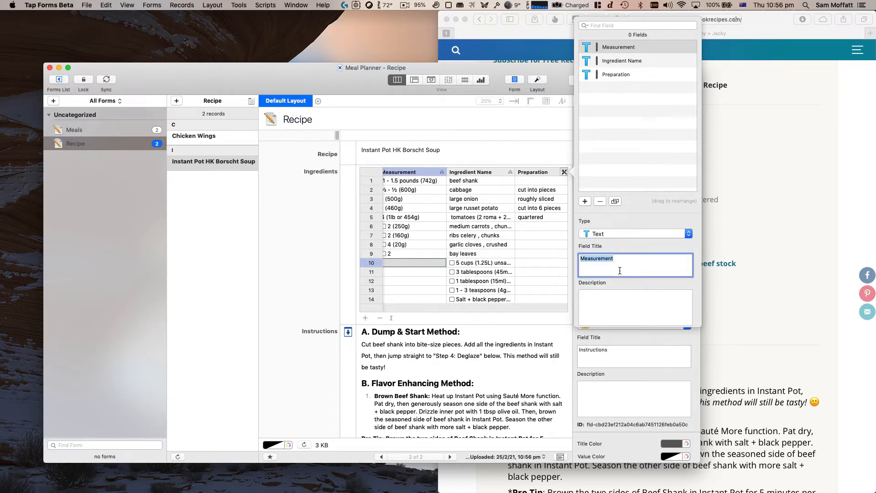
text(Quantity)
key(Return)
click(488, 235)
Move the checkbox character and "5 cups (1.25L)" from row 10's Ingredient Name into its Quantity cell
click(465, 264)
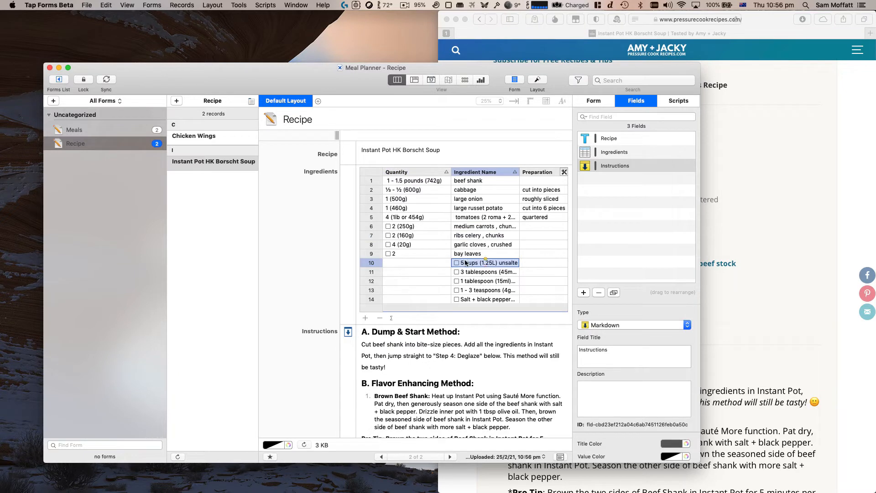
click(496, 263)
key(super+shift+Left)
key(super+x)
click(421, 265)
key(super+v)
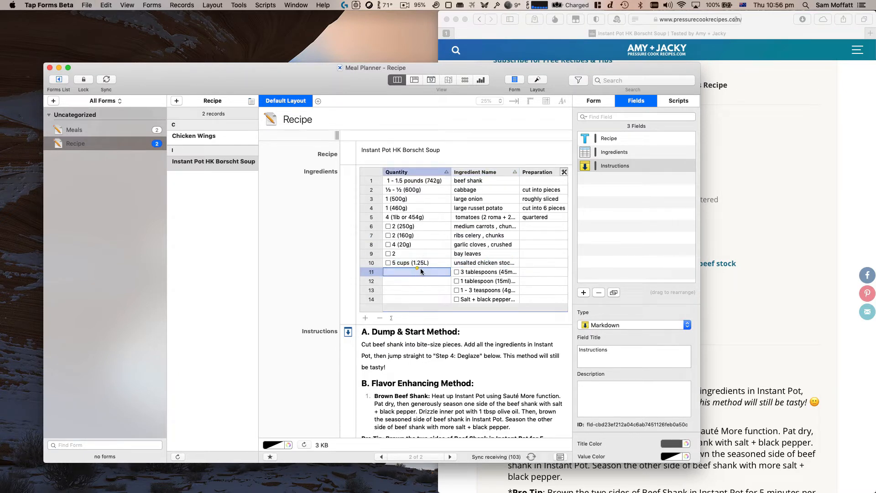
Move the checkbox character and "3 tablespoons (45ml)" from row 11's Ingredient Name into its Quantity cell, leaving "tomato paste"
click(498, 272)
click(500, 273)
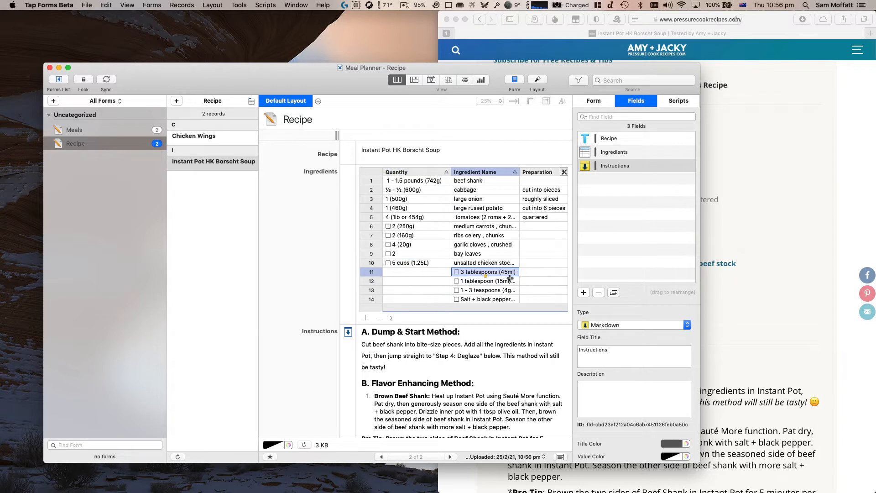
key(alt+Right)
key(alt+Right)
key(shift+super+Left)
key(super+x)
click(413, 278)
click(415, 270)
key(super+v)
Move the checkbox character and "1 tablespoon (15ml)" from row 12's Ingredient Name into its Quantity cell, leaving "olive oil"
double_click(483, 277)
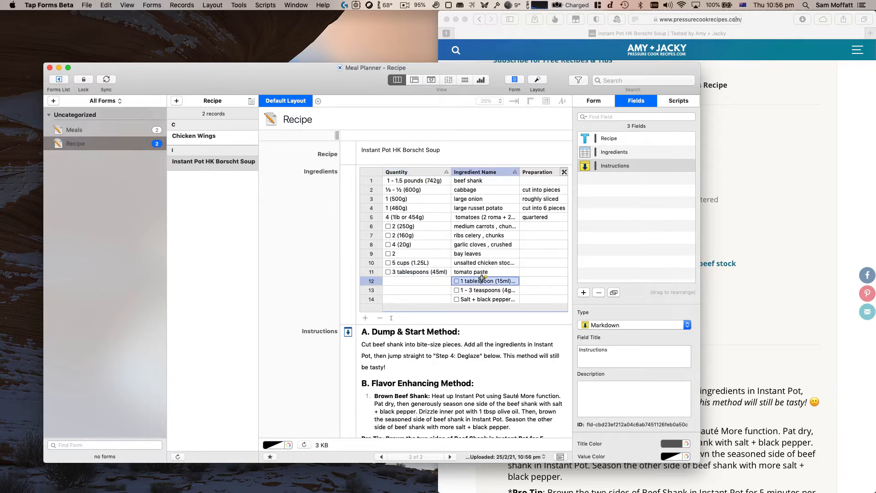
key(alt+Right)
key(alt+Right)
key(shift+super+Left)
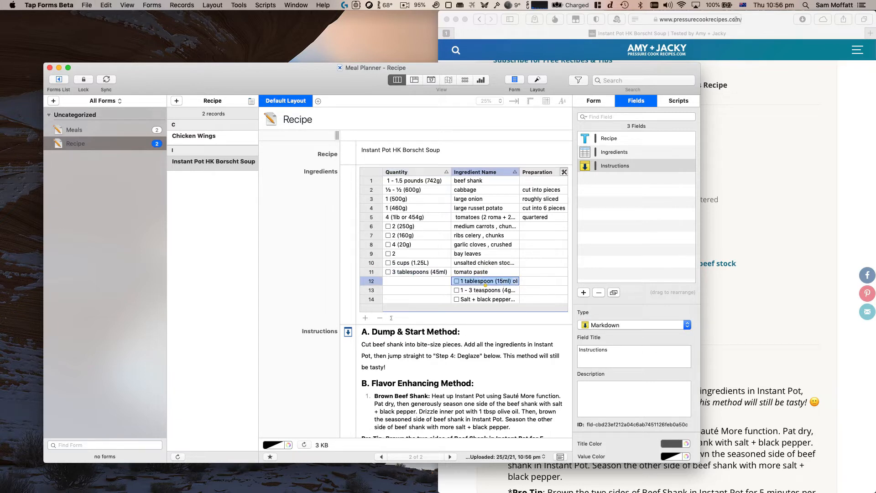
key(super+x)
click(424, 281)
key(super+v)
Move the checkbox character and "1 - 3 teaspoons (4g - 12g)" from row 13's Ingredient Name into its Quantity cell, leaving "paprika"
double_click(496, 291)
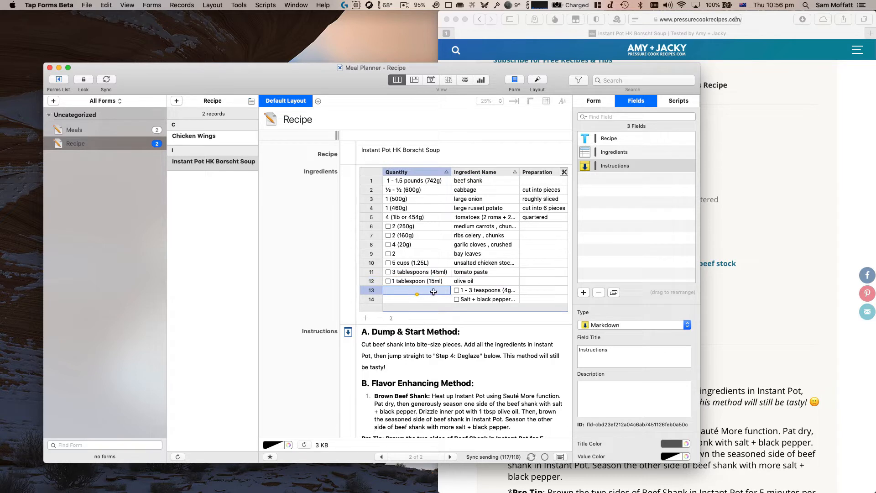
key(alt+Right)
key(alt+Right)
key(alt+Right)
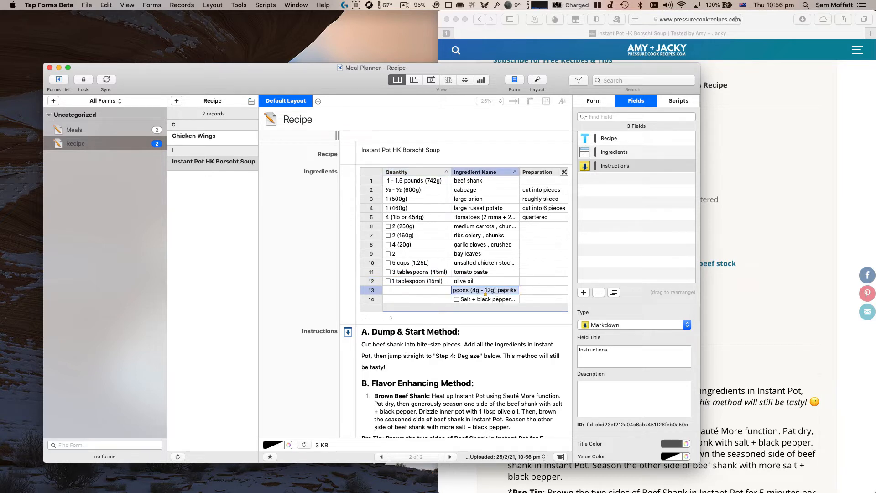
key(shift+super+Left)
key(super+x)
double_click(433, 292)
key(super+v)
Remove the checkbox character from row 14's salt and black pepper Ingredient Name
double_click(483, 298)
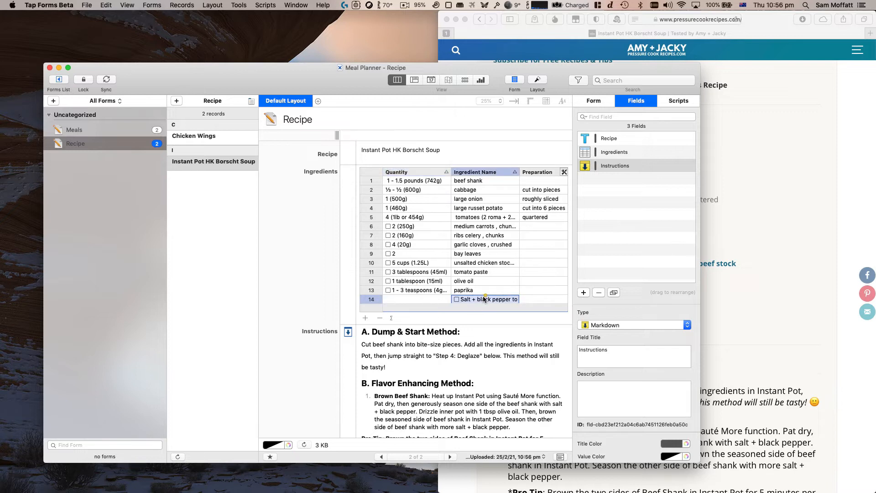
key(super+Left)
key(BackSpace)
Remove the leading checkbox characters from the Quantity cells of rows 13 and 12, keeping their amounts
double_click(420, 290)
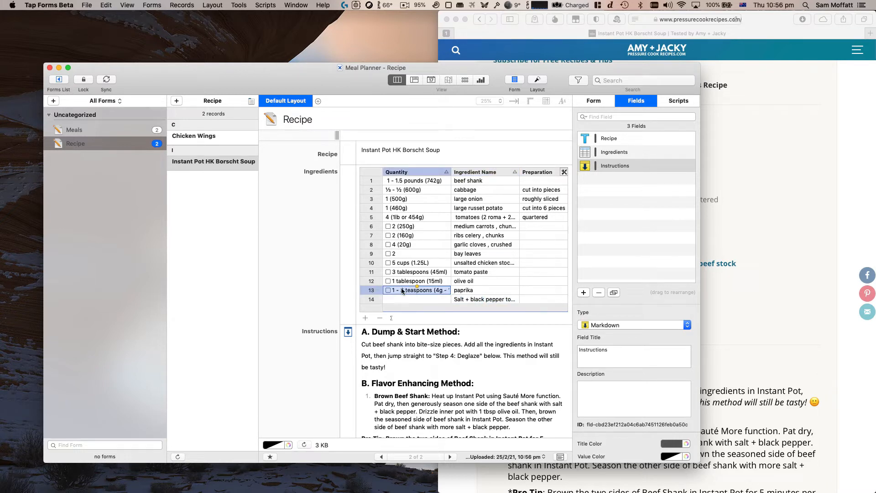
key(BackSpace)
key(Return)
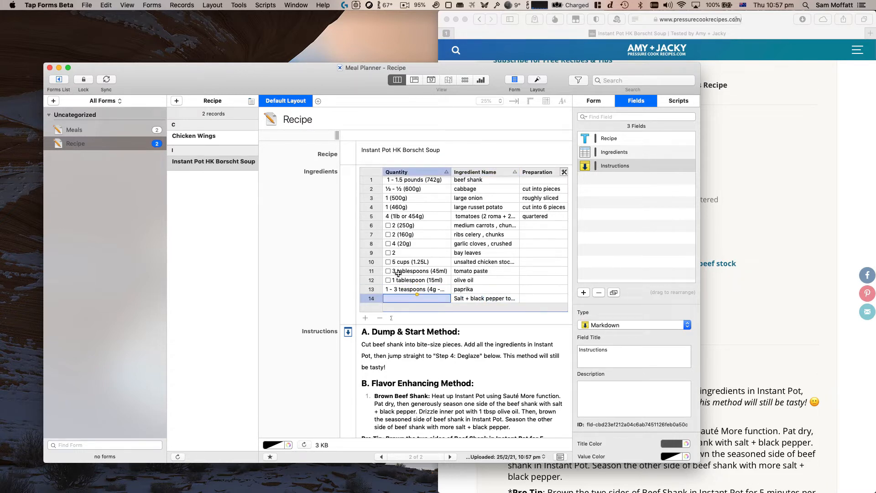
double_click(397, 280)
click(392, 280)
key(BackSpace)
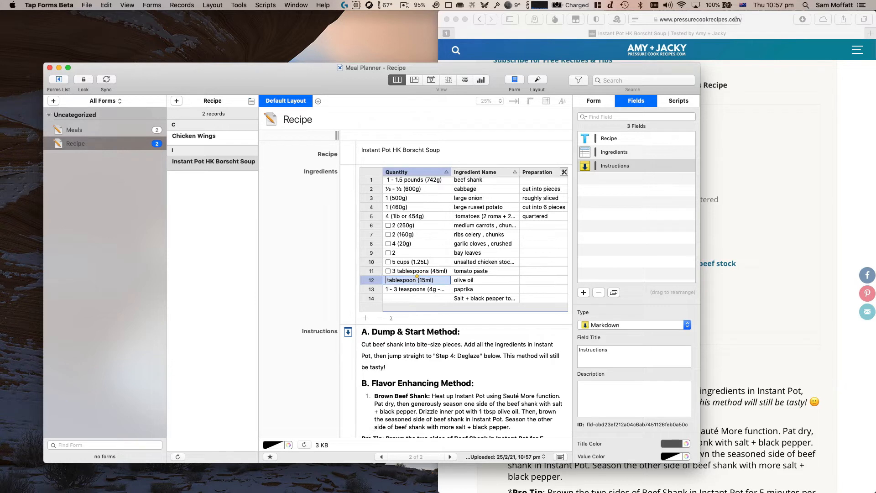
key(Return)
Remove the checkbox character from row 11's Quantity so that it reads "3 tablespoons (45ml)"
double_click(388, 271)
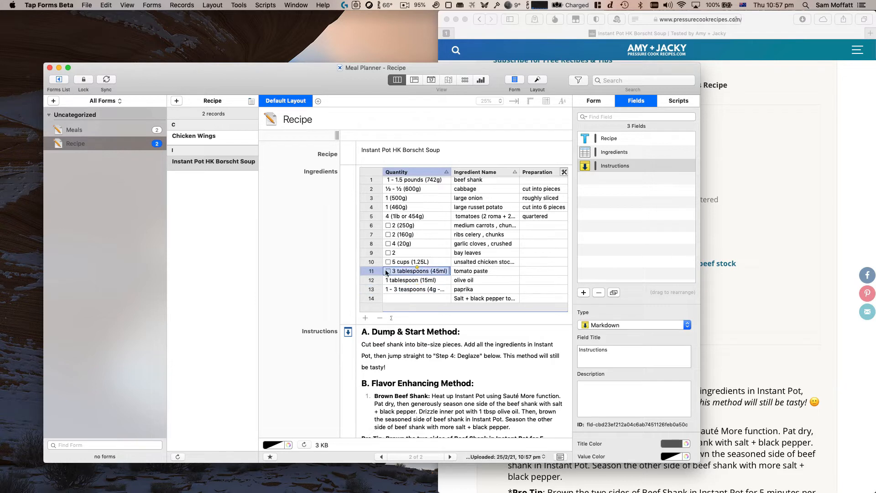
key(BackSpace)
key(BackSpace)
key(Return)
double_click(400, 272)
key(super+Left)
text(3)
key(Return)
Remove the checkbox characters from the Quantity cells of rows 10 and 9, leaving "5 cups (1.25L)" and "2"
double_click(400, 262)
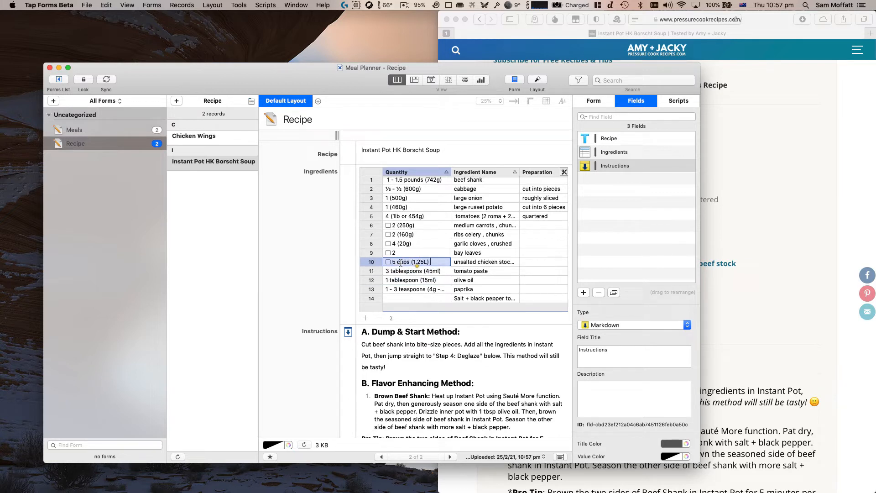
key(super+Left)
key(Delete)
key(Delete)
double_click(396, 253)
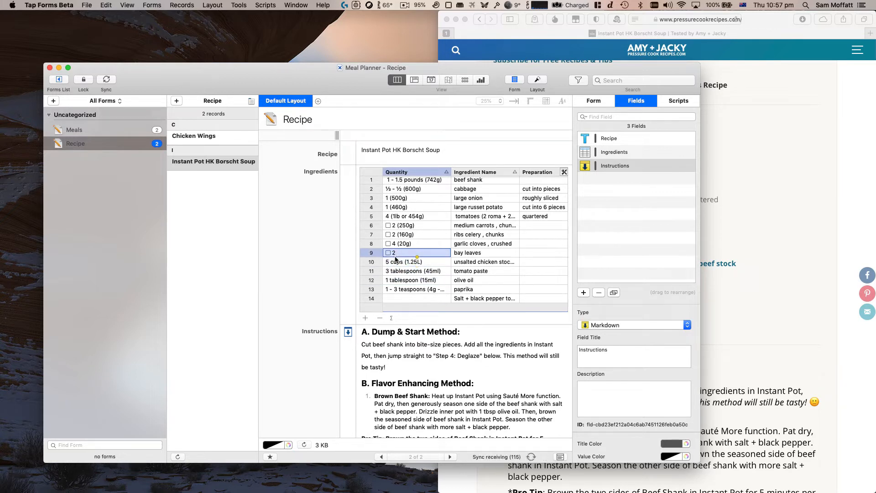
key(super+Left)
key(Delete)
key(Delete)
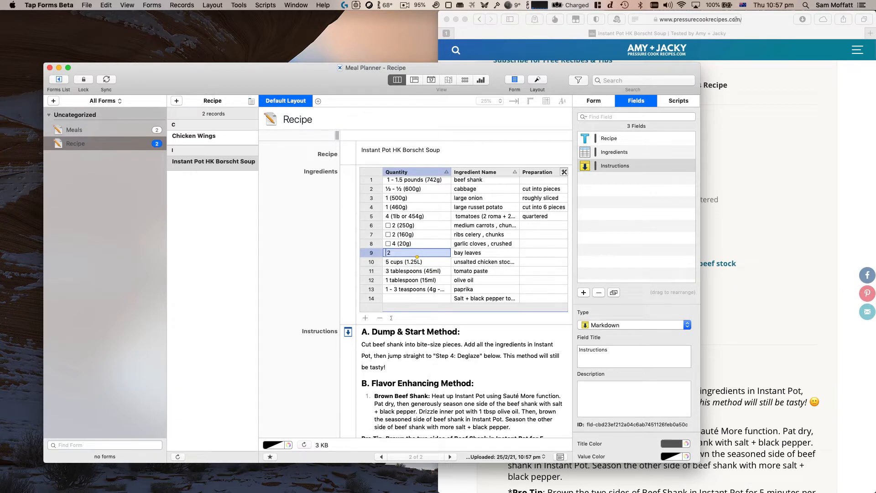
key(Return)
Remove the checkbox characters from the Quantity cells of rows 8 and 7, leaving "4 (20g)" and "2 (160g)"
click(406, 244)
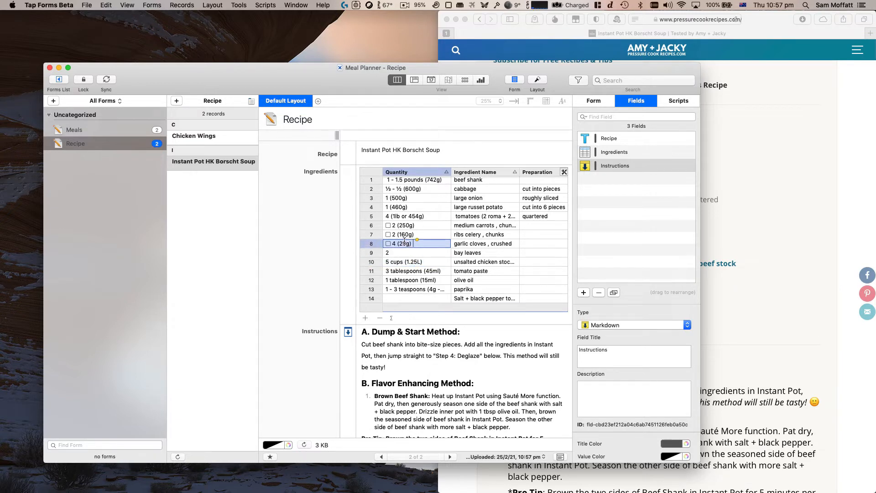
key(super+Left)
key(Delete)
key(Delete)
key(Return)
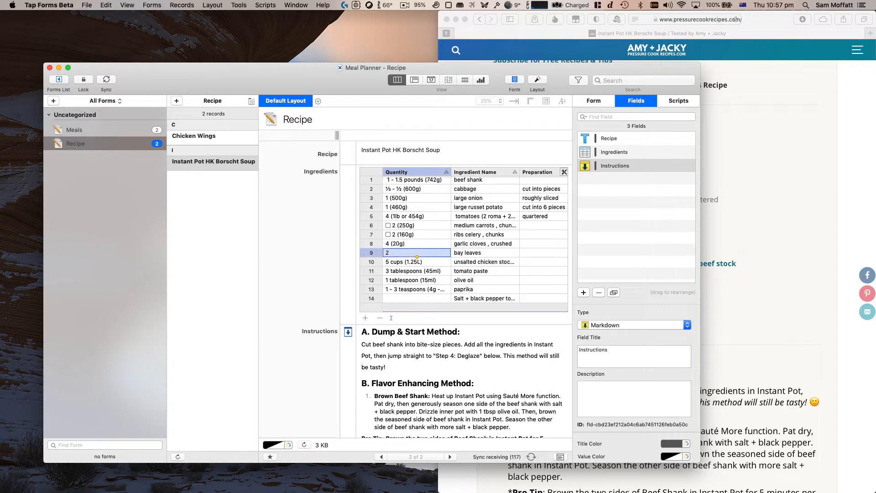
click(427, 236)
key(super+Left)
key(Delete)
key(Delete)
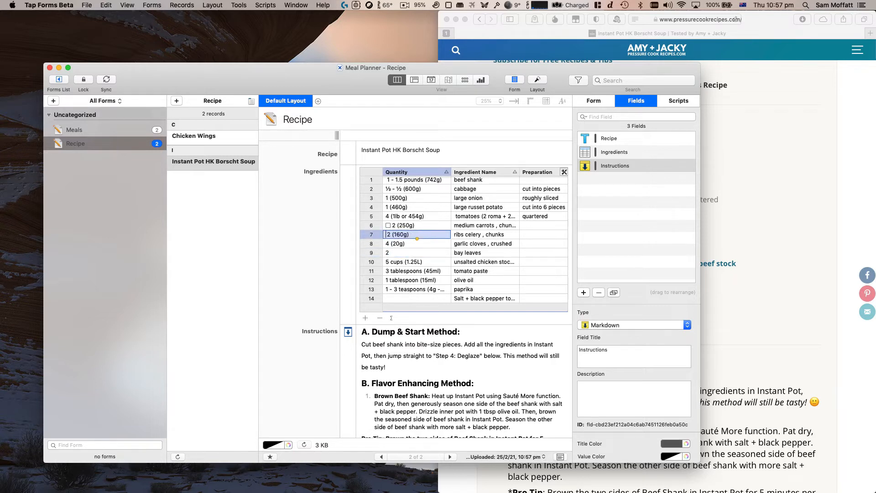
Remove the checkbox character from row 6's Quantity so that it reads "2 (250g)"
key(Return)
click(406, 225)
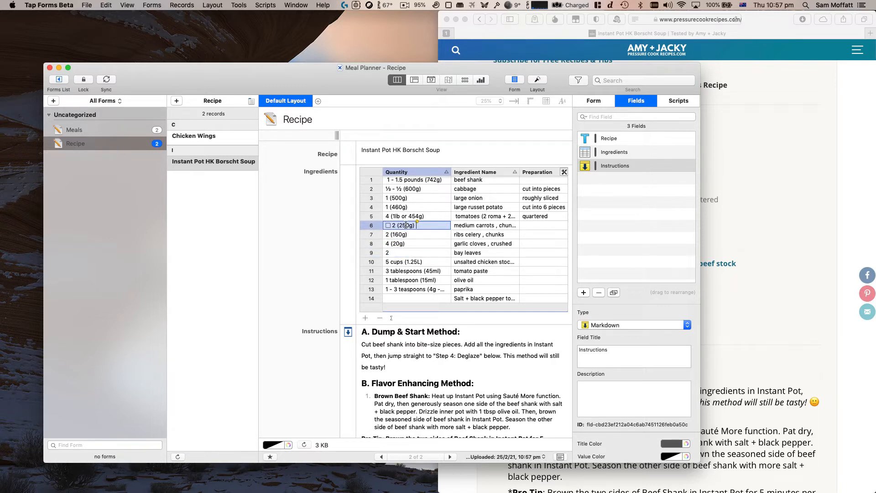
key(super+Left)
key(Delete)
key(Delete)
key(Return)
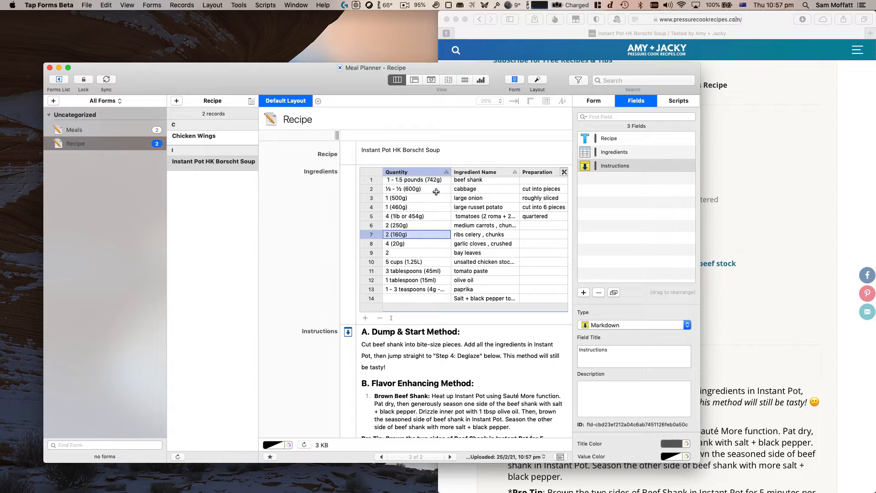
Enlarge the window and widen the Ingredient Name column in the Ingredients table
key(super+shift+4)
click(507, 189)
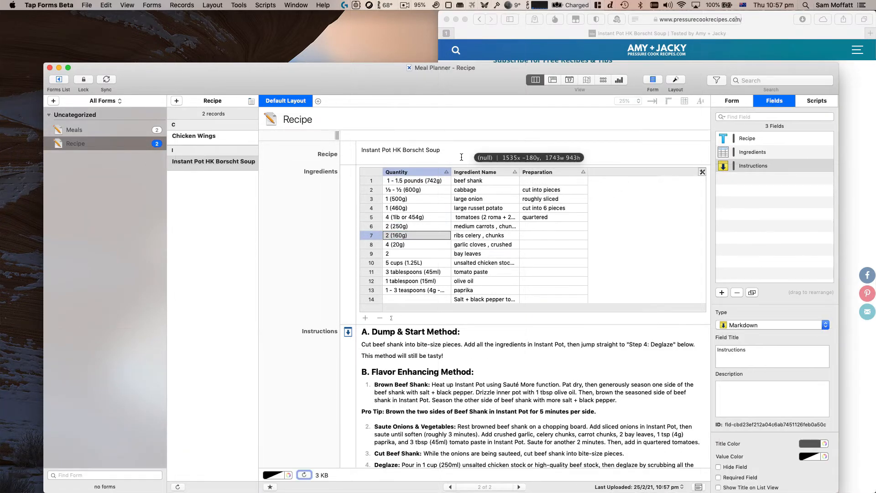
drag(523, 178, 568, 177)
Remove the trailing comma from row 5's Ingredient Name, leaving "tomatoes (2 roma + 2 avalantino)"
click(550, 218)
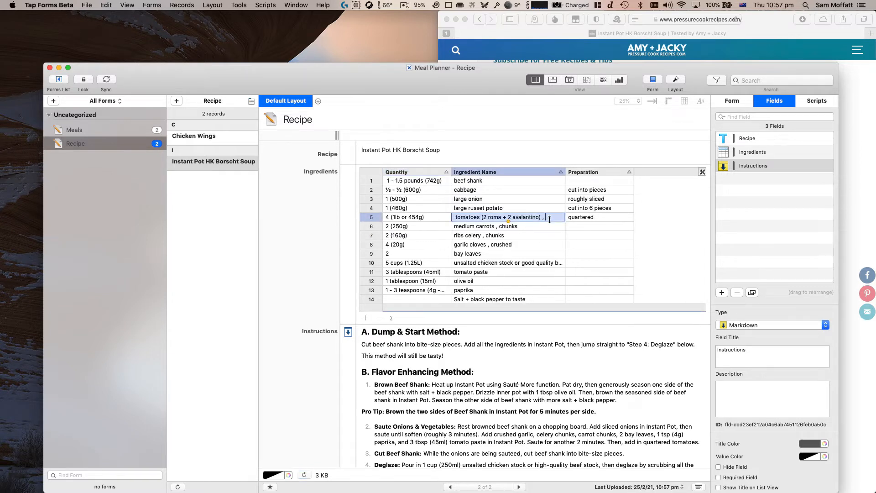
click(509, 222)
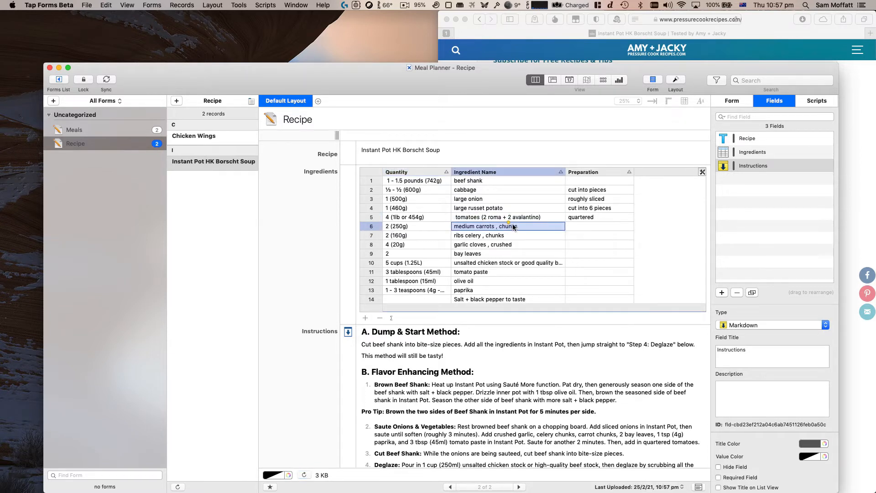
Fill in the Preparation cells of rows 6, 7 and 8 with "chunks", "chunks" and "crushed"
click(582, 227)
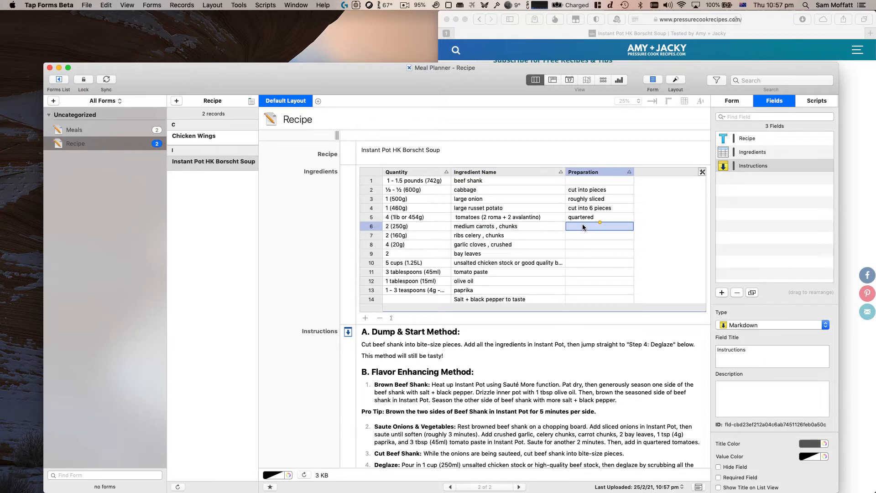
text(chunks)
key(Return)
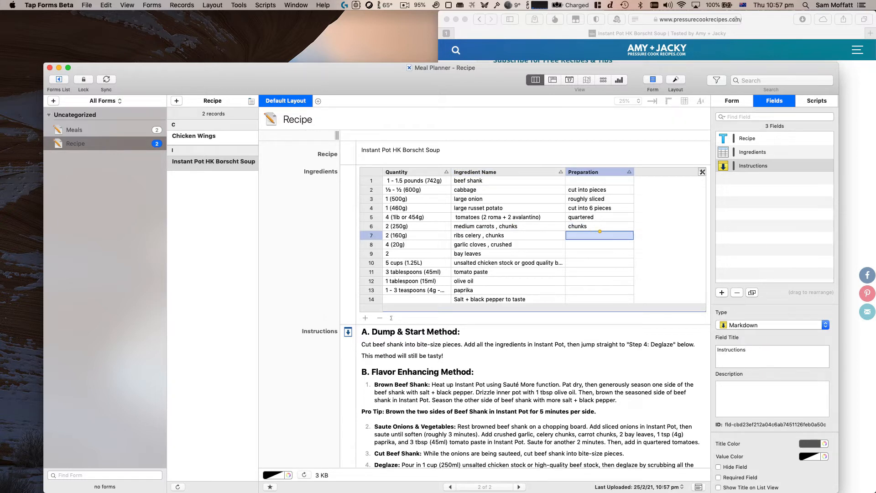
text(chunks)
key(Return)
text(crushed)
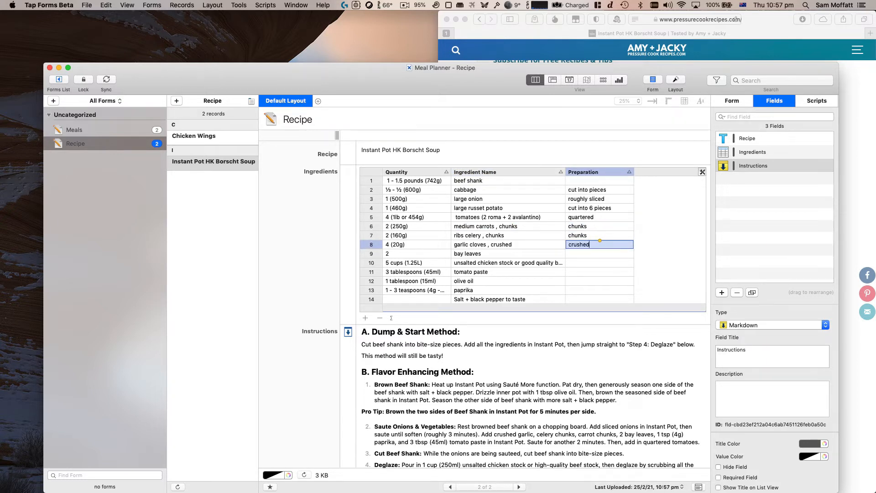
key(Return)
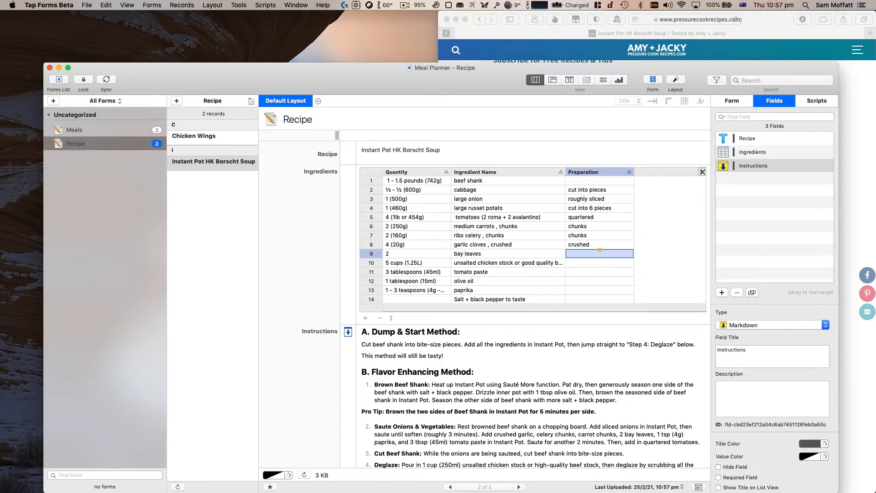
click(531, 262)
double_click(532, 262)
key(Right)
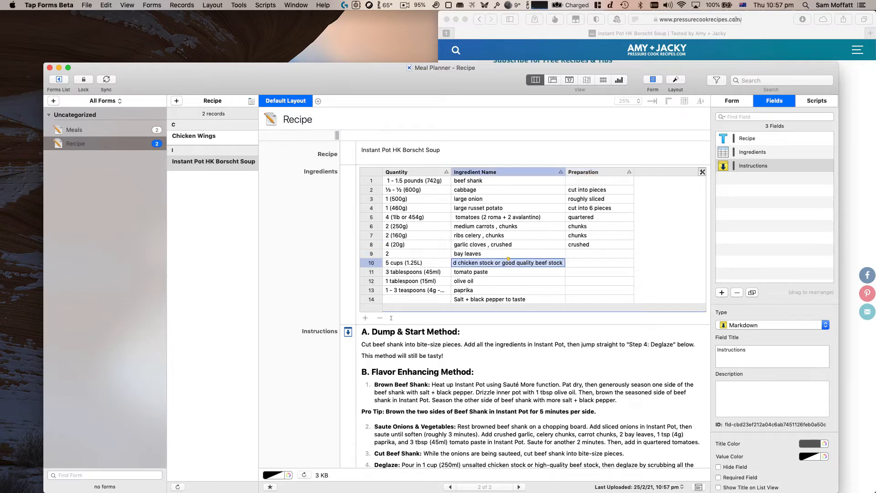
Remove the preparation text from row 6's Ingredient Name, leaving only "medium carrots"
click(506, 235)
double_click(496, 226)
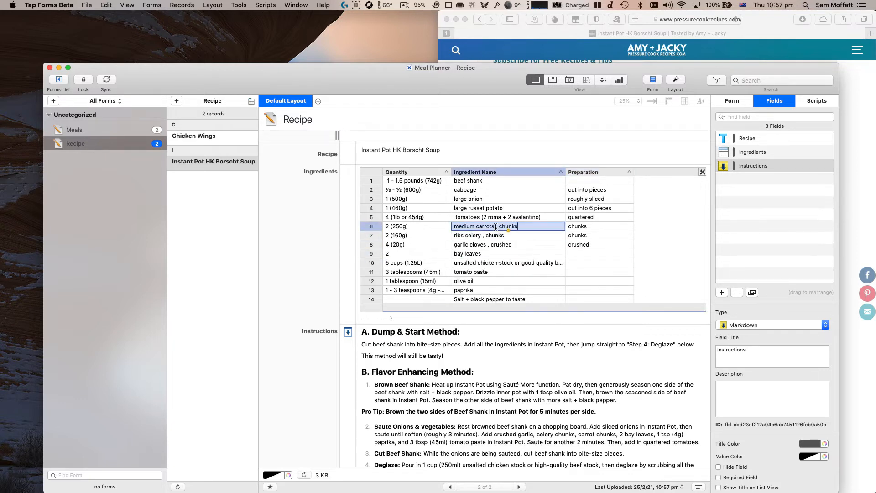
key(BackSpace)
key(BackSpace)
key(BackSpace)
key(BackSpace)
key(BackSpace)
key(BackSpace)
key(Return)
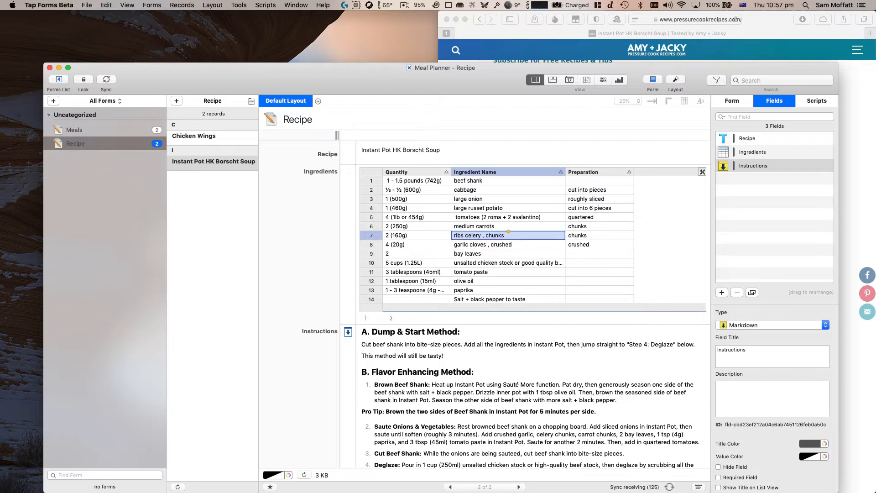
Remove the comma and "chunks" from row 7's Ingredient Name, leaving "ribs celery"
key(Down)
double_click(501, 235)
key(BackSpace)
key(BackSpace)
key(BackSpace)
key(BackSpace)
key(BackSpace)
key(BackSpace)
key(Return)
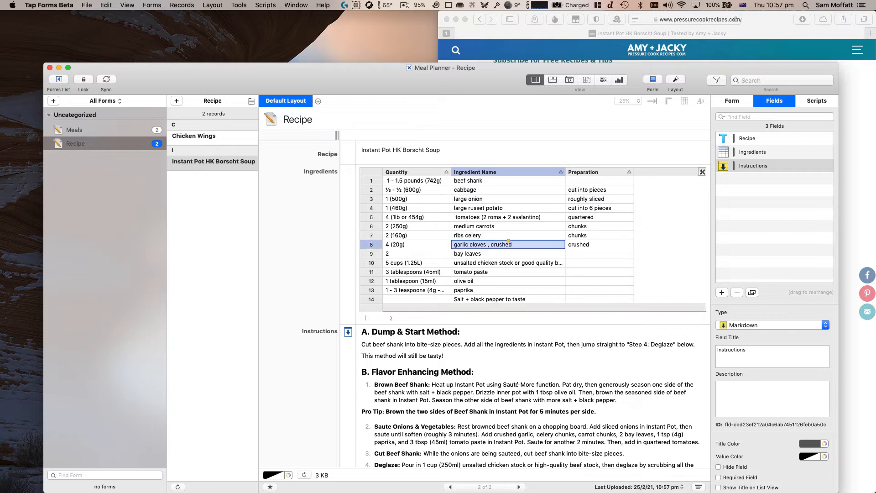
Remove the comma and "crushed" from row 8's Ingredient Name, leaving "garlic cloves"
double_click(508, 241)
key(BackSpace)
key(BackSpace)
key(BackSpace)
key(BackSpace)
key(BackSpace)
key(BackSpace)
key(BackSpace)
key(Return)
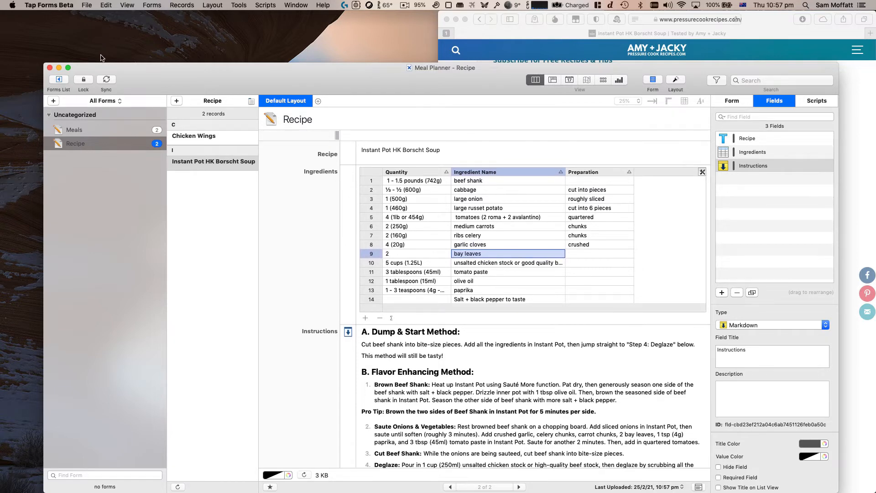
Review the Instant Pot HK Borscht Soup recipe from ingredients to instructions and save the record
scroll(277, 303, down, 3)
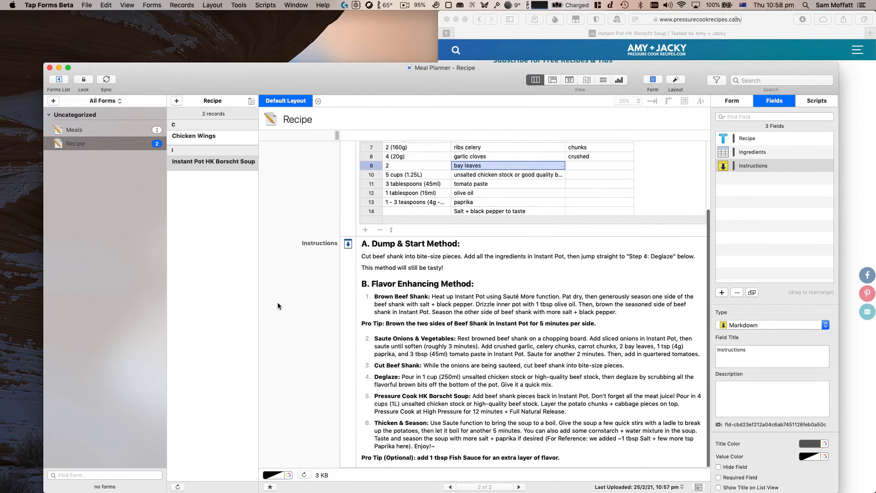
scroll(278, 302, up, 3)
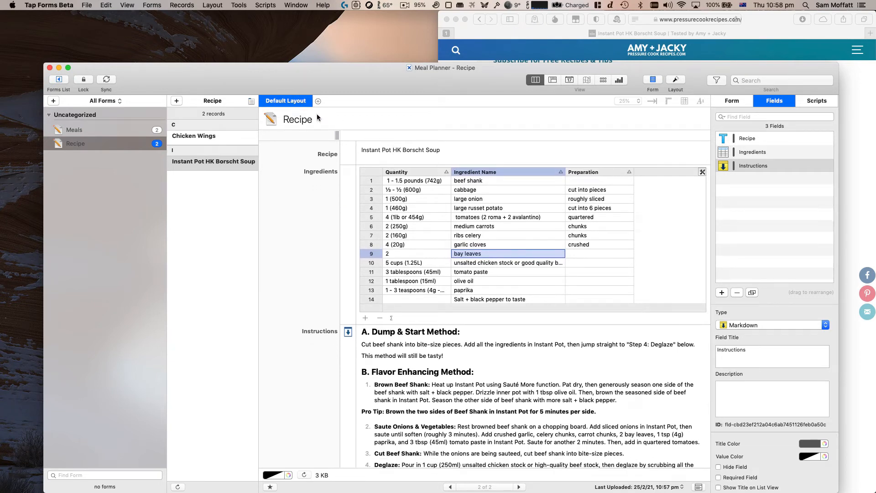
click(390, 150)
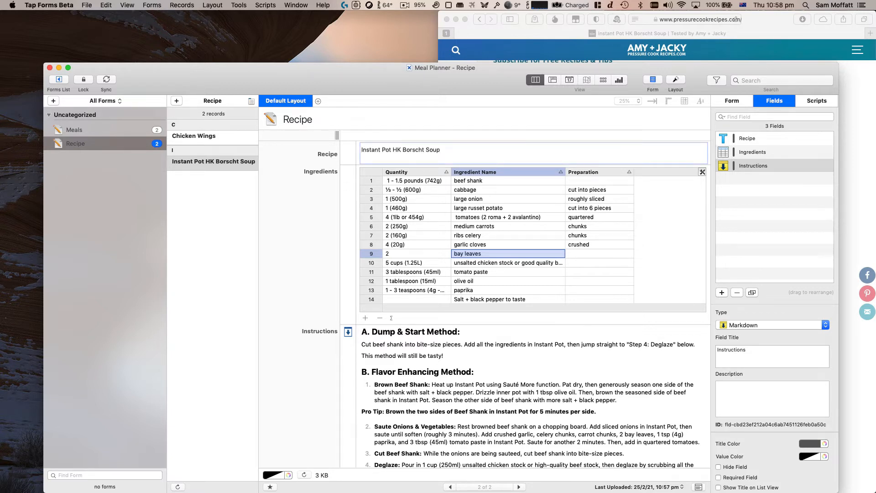
key(super+s)
click(372, 154)
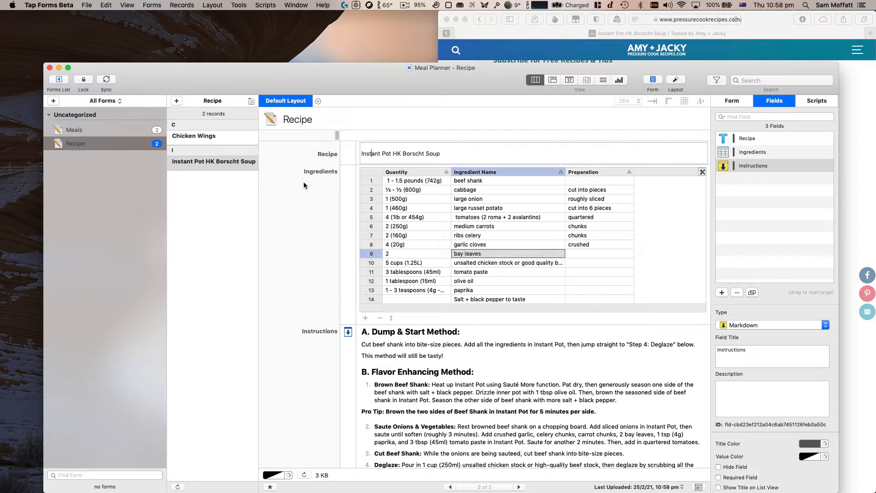
click(305, 185)
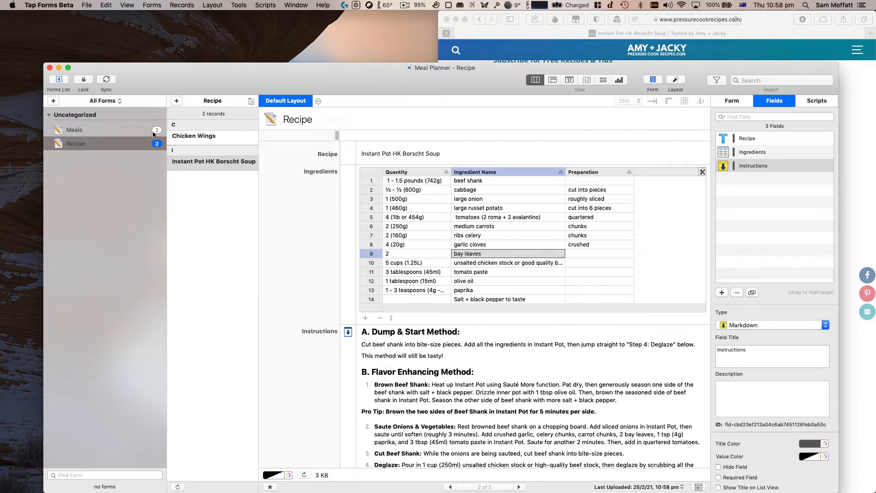
Add a new field to the Recipe form and place it after Instructions in the field order
click(74, 130)
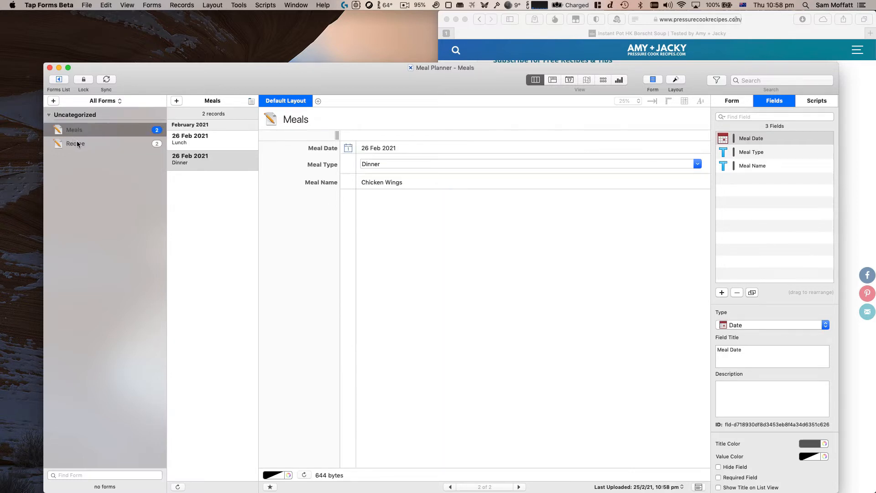
click(74, 144)
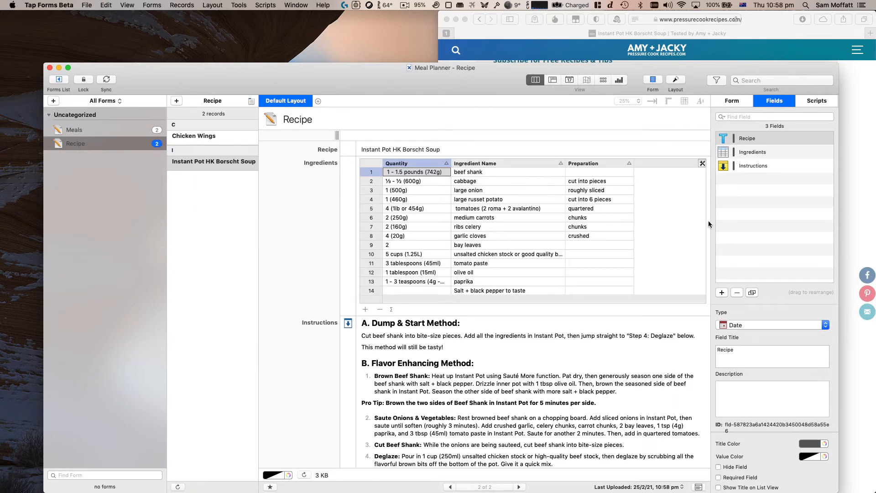
click(722, 293)
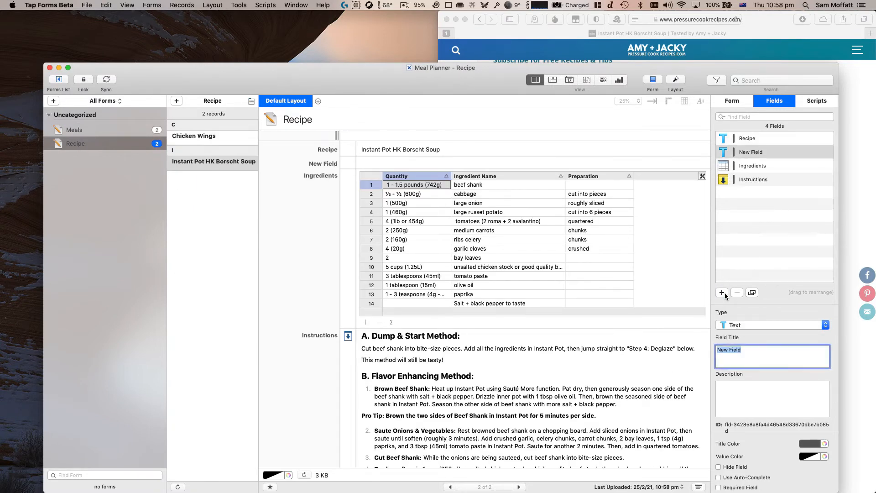
drag(745, 152, 731, 186)
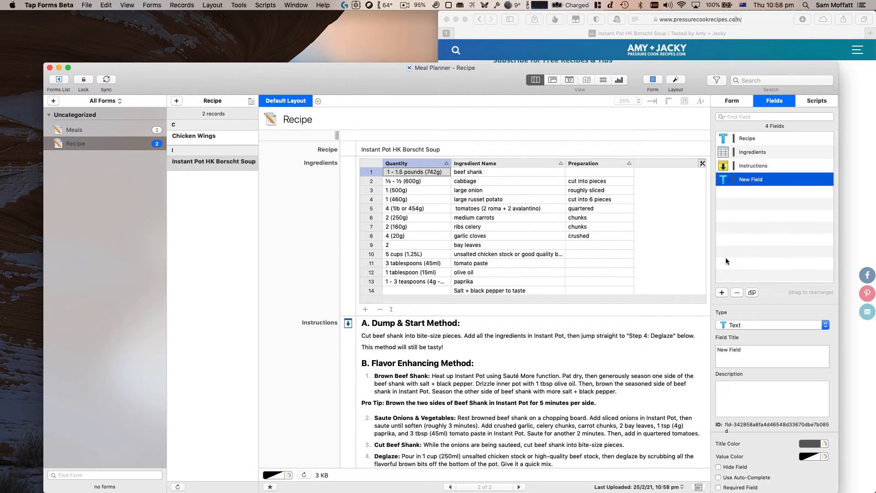
Make the new field a Link to Form field targeting Meals, with Show Inverse Relationship and Hide Field enabled
click(739, 324)
key(l)
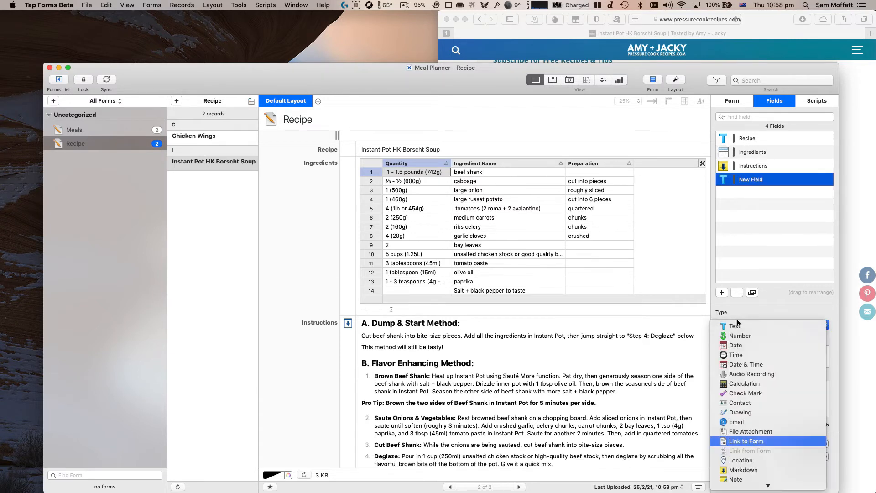
key(Return)
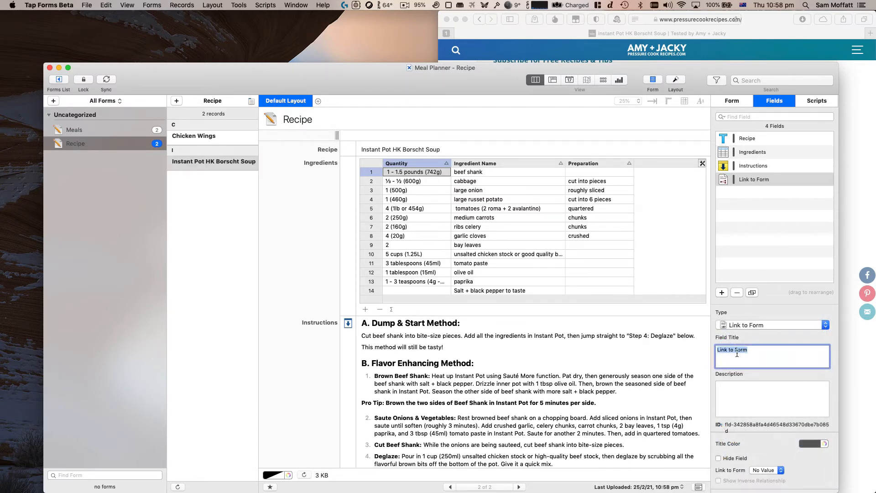
scroll(741, 377, down, 5)
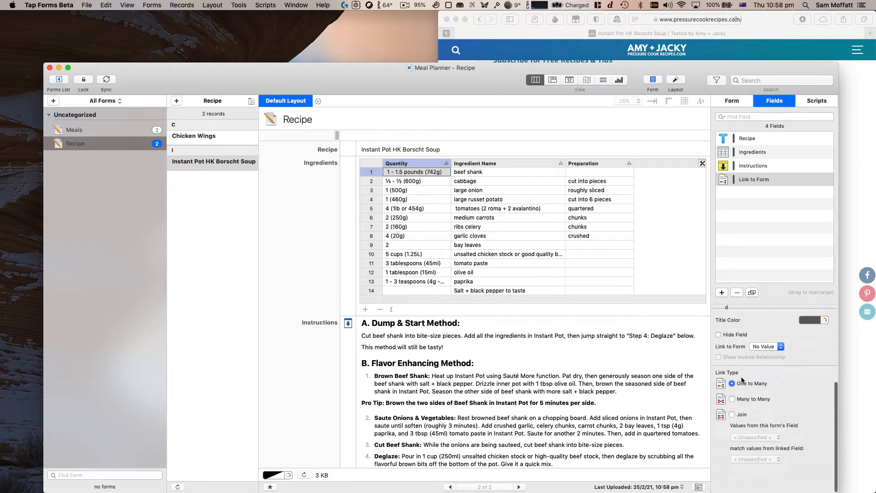
click(766, 355)
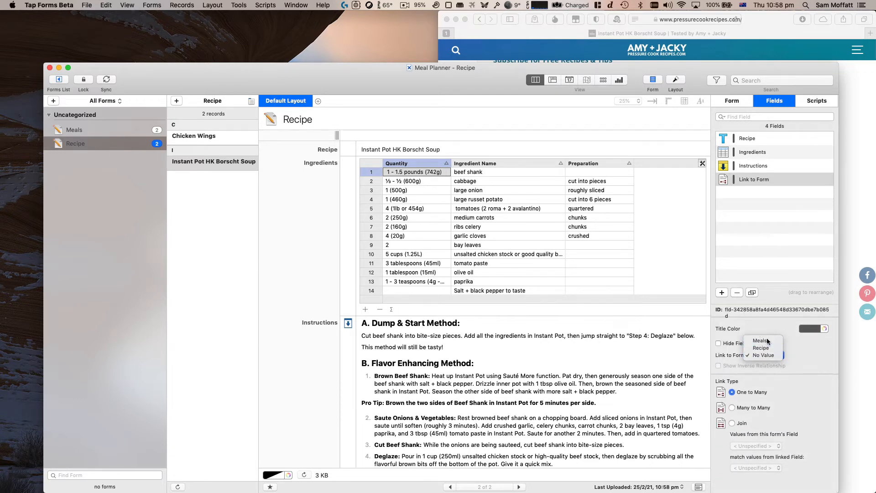
click(767, 340)
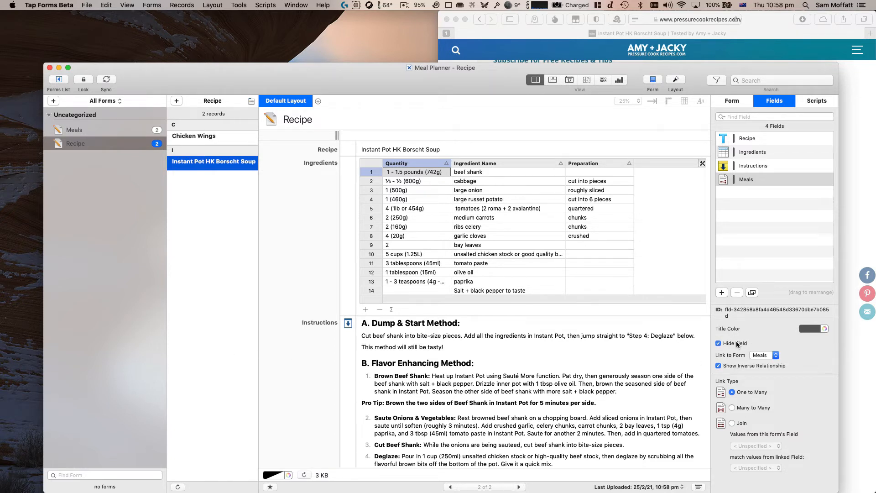
click(333, 220)
scroll(333, 222, down, 5)
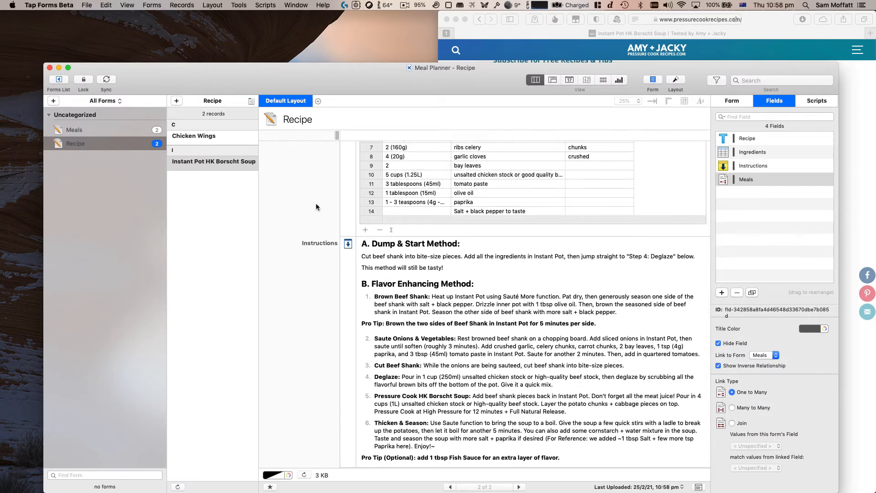
scroll(316, 228, up, 5)
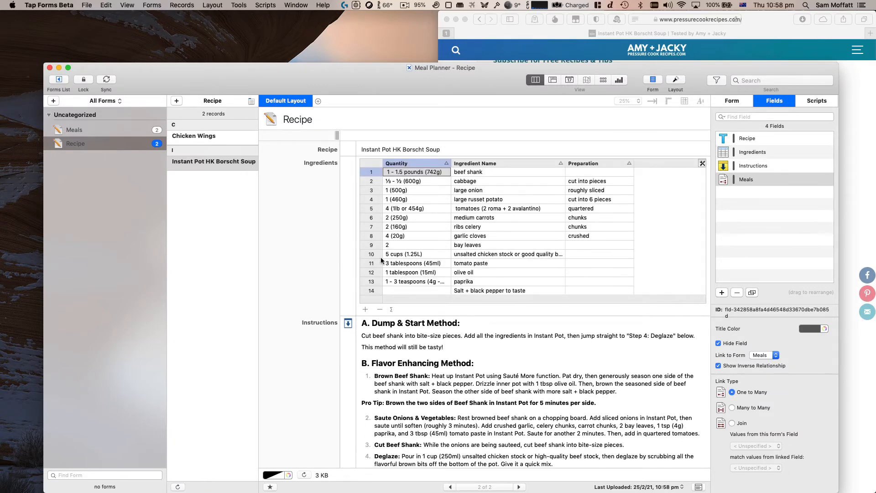
Link the Instant Pot HK Borscht Soup recipe to the 26 Feb 2021 Lunch record in the Meals form
click(119, 134)
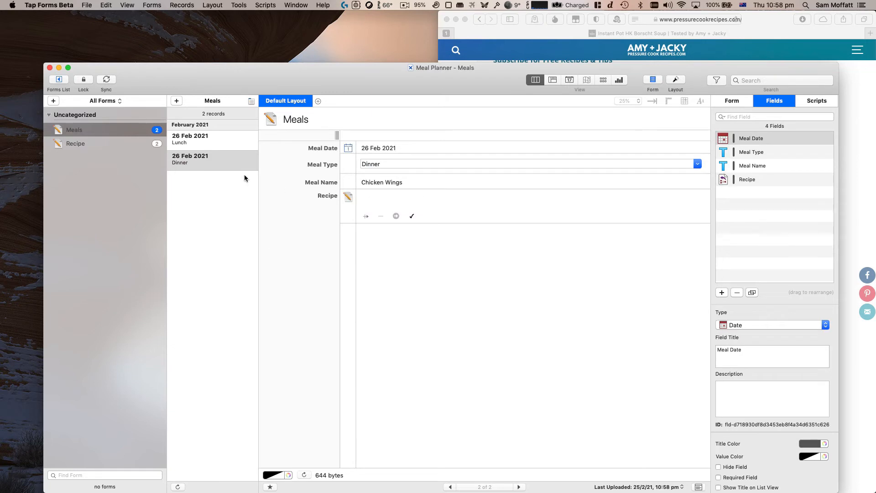
click(217, 141)
click(412, 216)
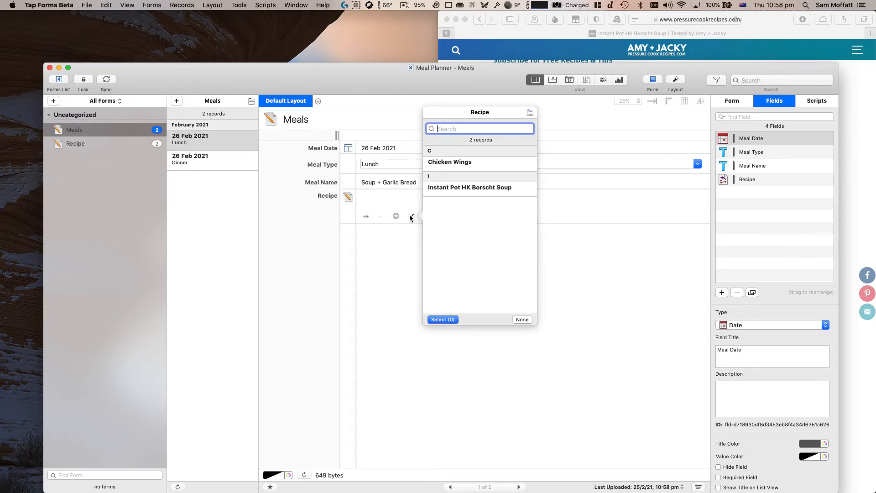
double_click(460, 187)
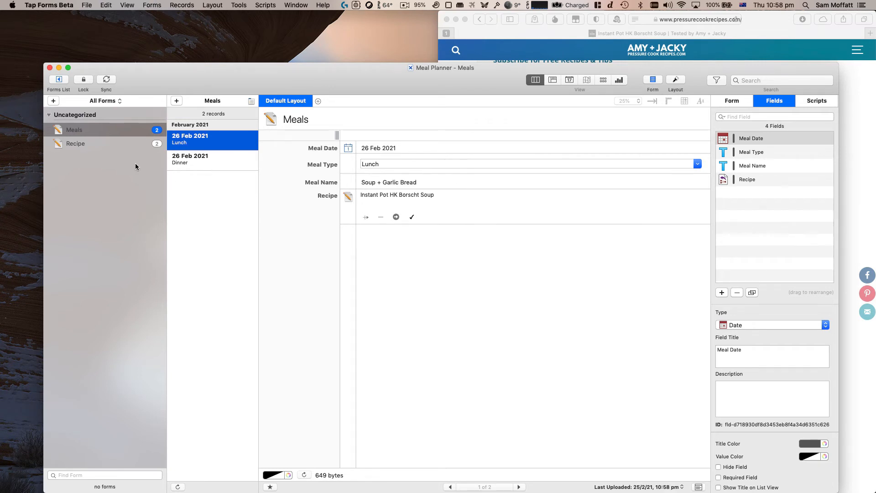
View the Chicken Wings record in the Recipe form and return to the Meals form
click(130, 144)
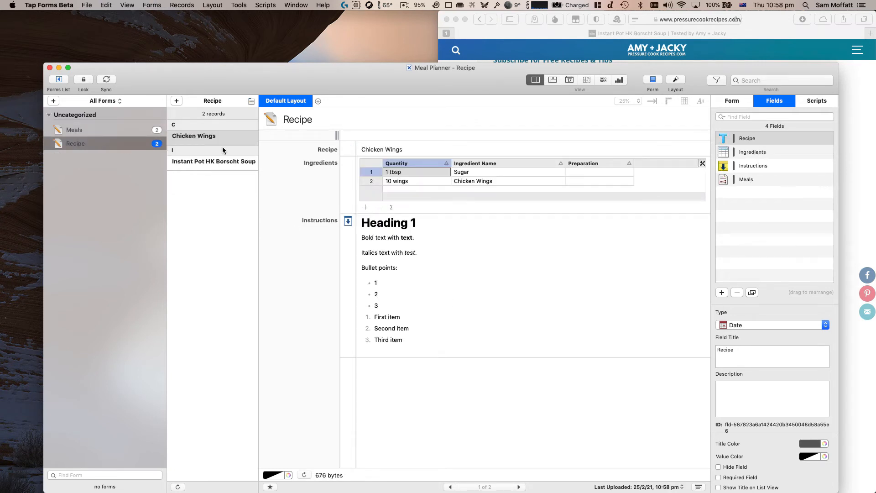
click(253, 139)
click(76, 132)
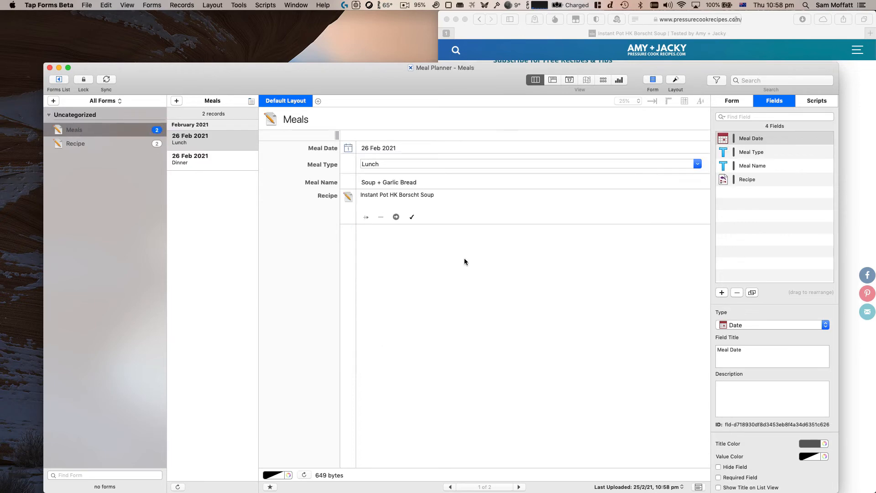
Open the Instant Pot HK Borscht Soup recipe linked to the Lunch record, review its ingredients and instructions, and return to Meals
click(396, 218)
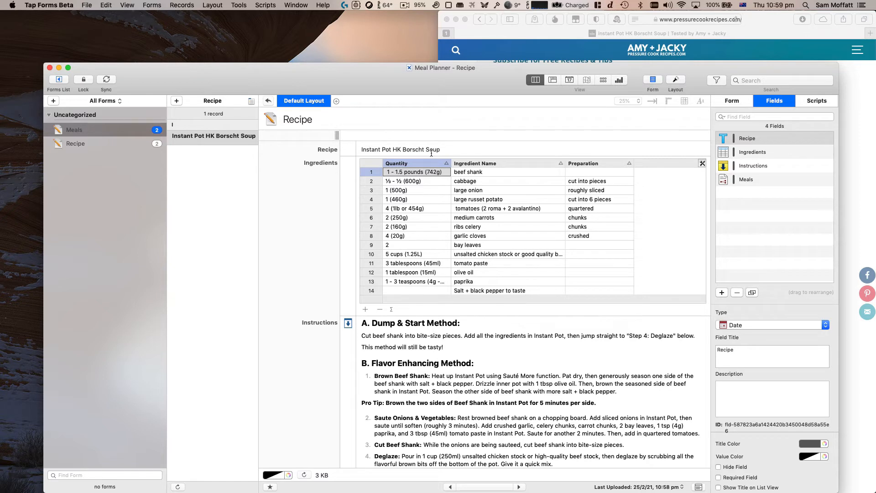
scroll(371, 311, down, 3)
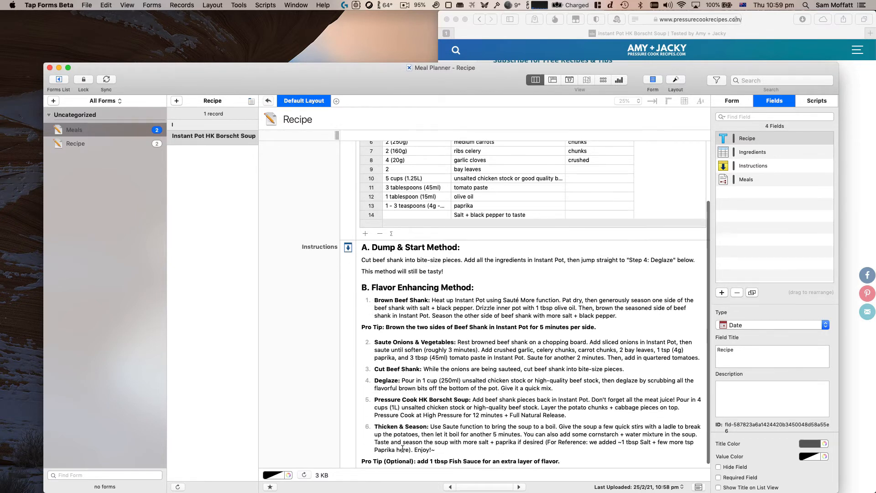
scroll(346, 381, down, 1)
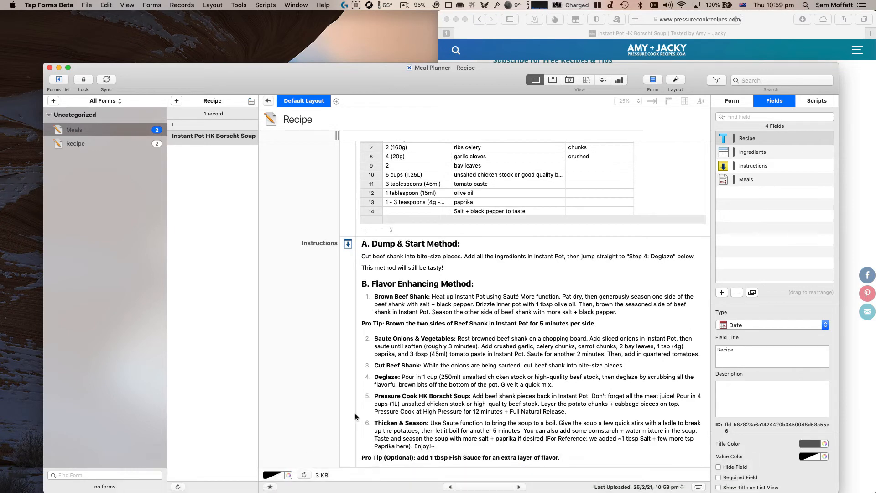
drag(355, 413, 343, 367)
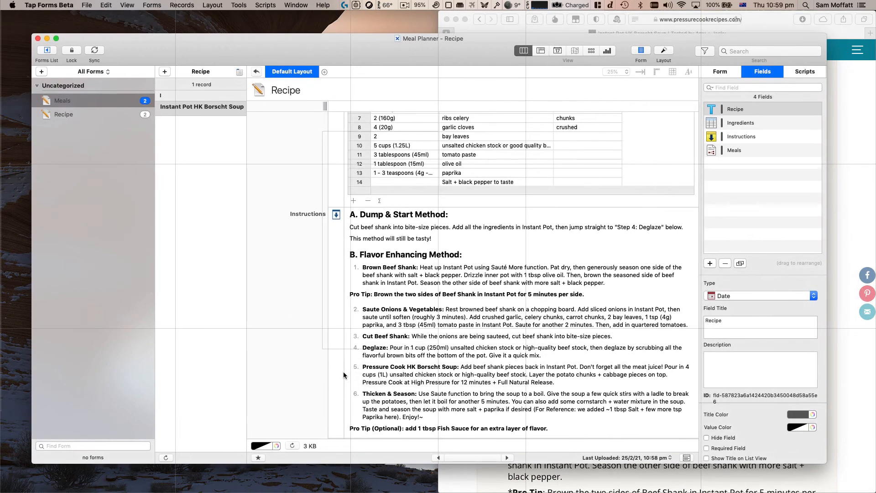
scroll(343, 367, up, 5)
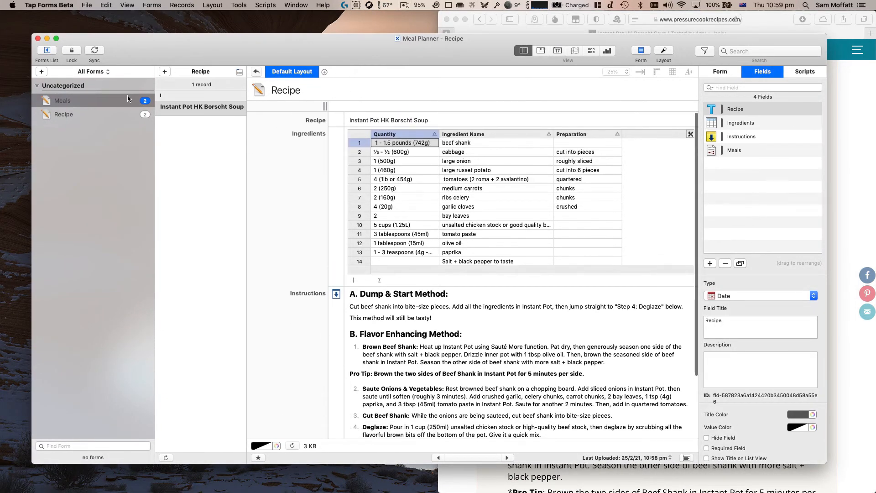
click(257, 72)
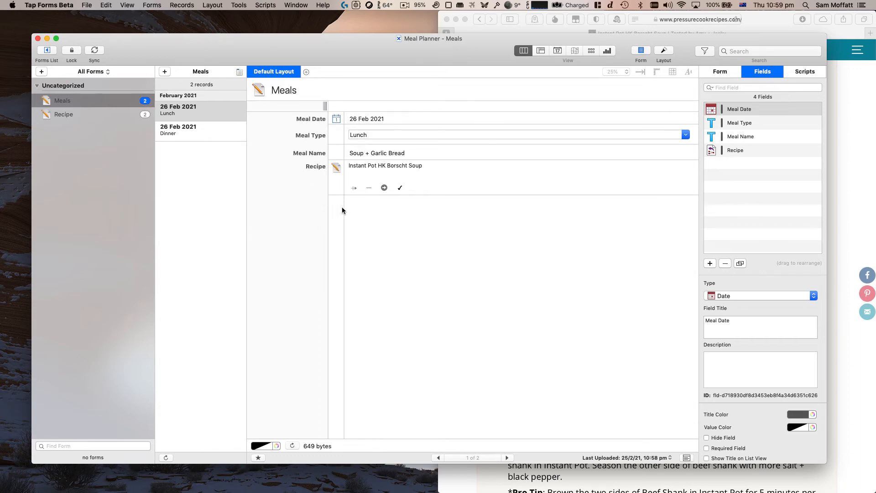
Open the linked recipe again and insert an ingredient row below beef shank with the ingredient name garlic bread
click(385, 188)
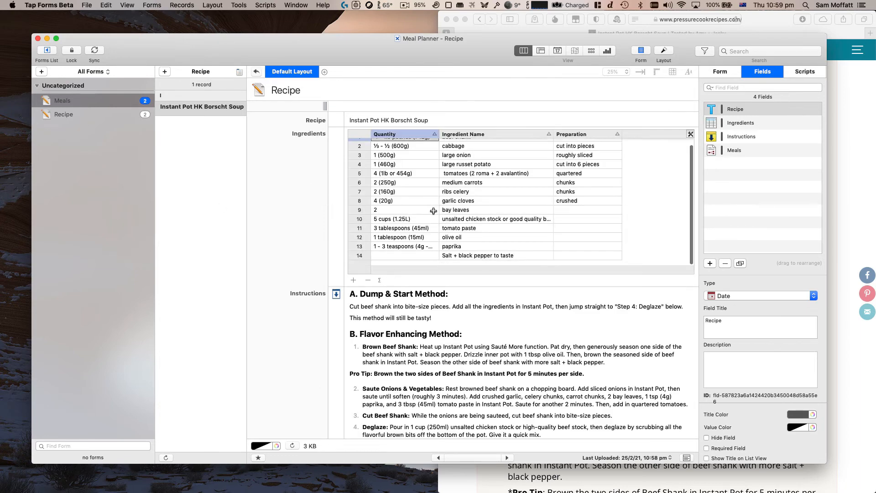
click(353, 280)
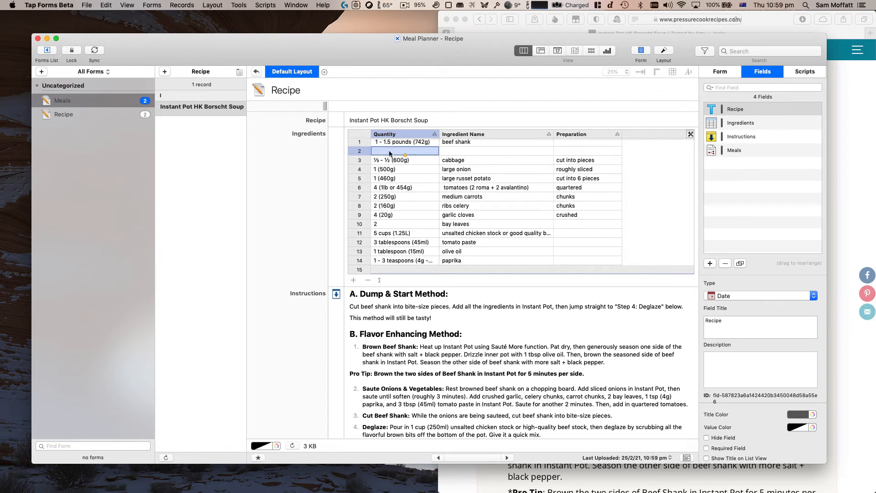
click(354, 149)
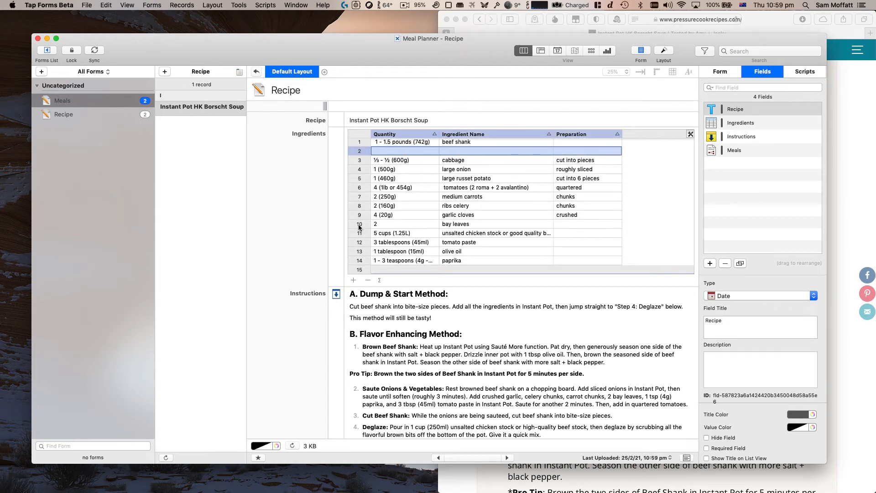
click(495, 150)
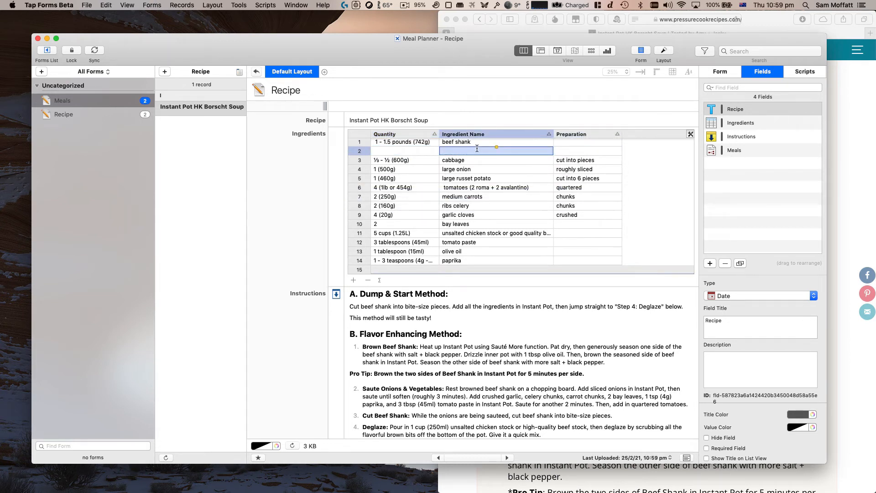
text(garlic bread)
key(Return)
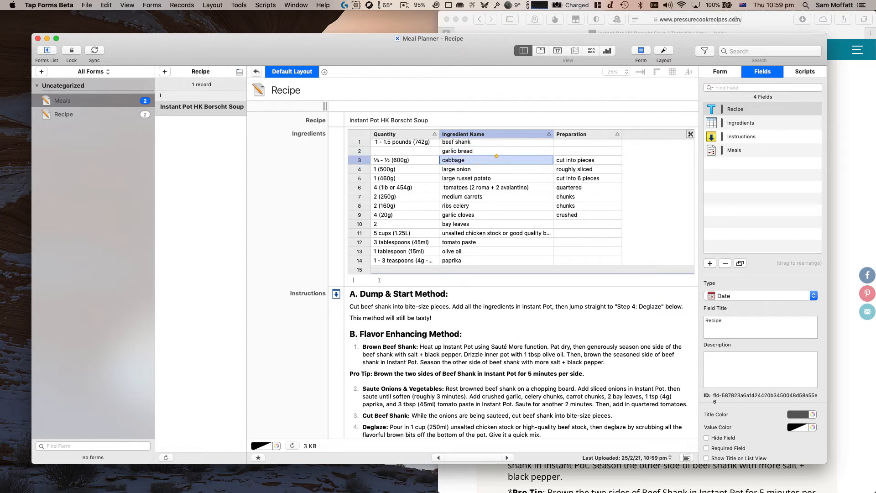
scroll(456, 147, up, 1)
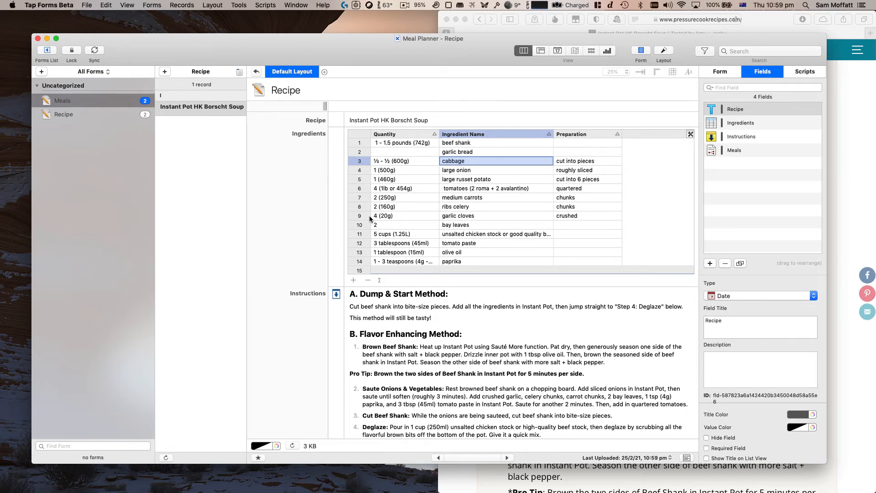
Insert an empty row below cabbage in the Ingredients table and delete that row again
click(458, 156)
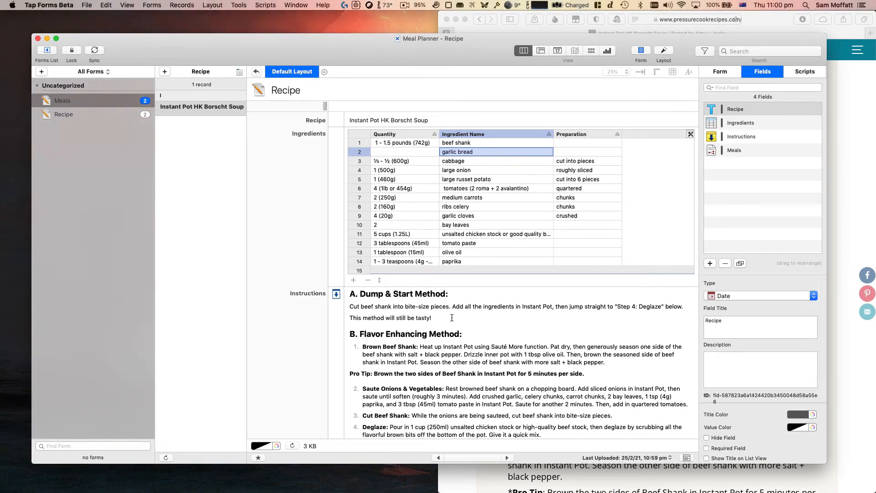
click(436, 258)
click(352, 280)
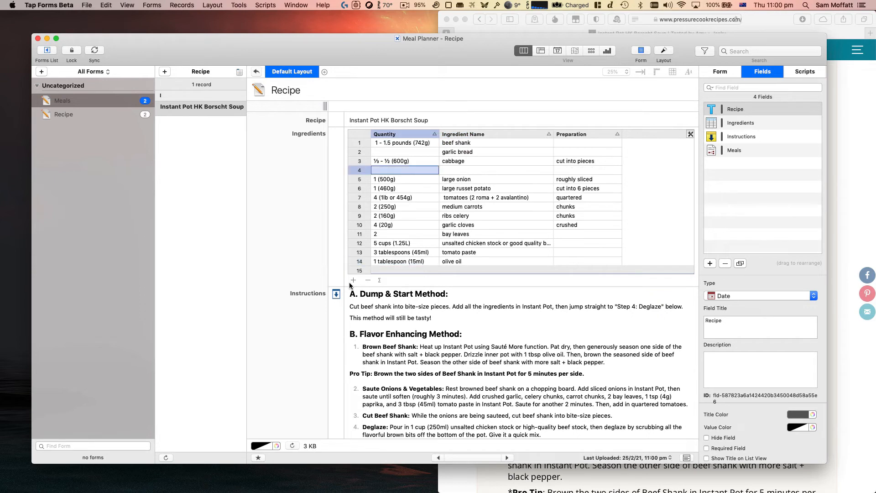
click(363, 171)
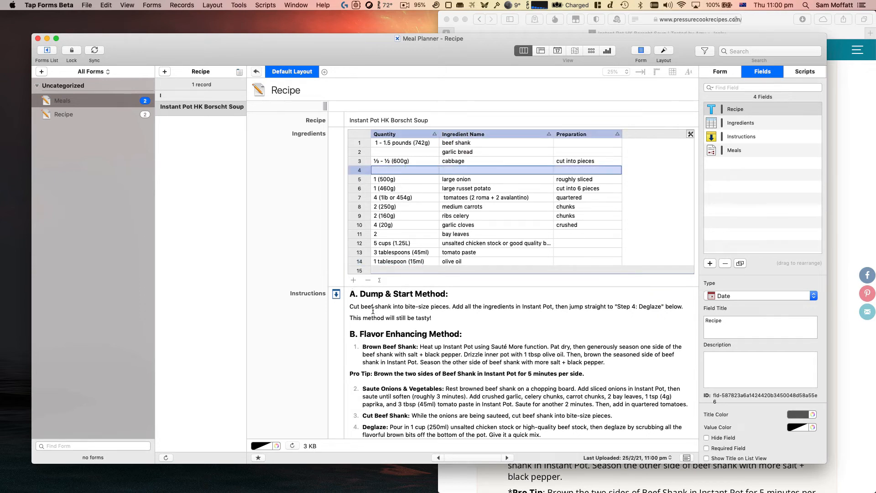
click(371, 280)
click(507, 172)
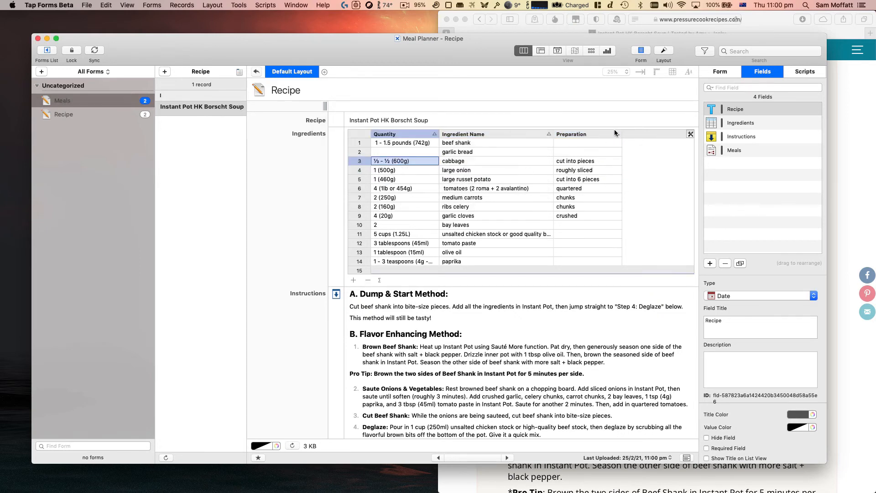
Add a Number field titled Line Number to the Ingredients table after Preparation
click(691, 134)
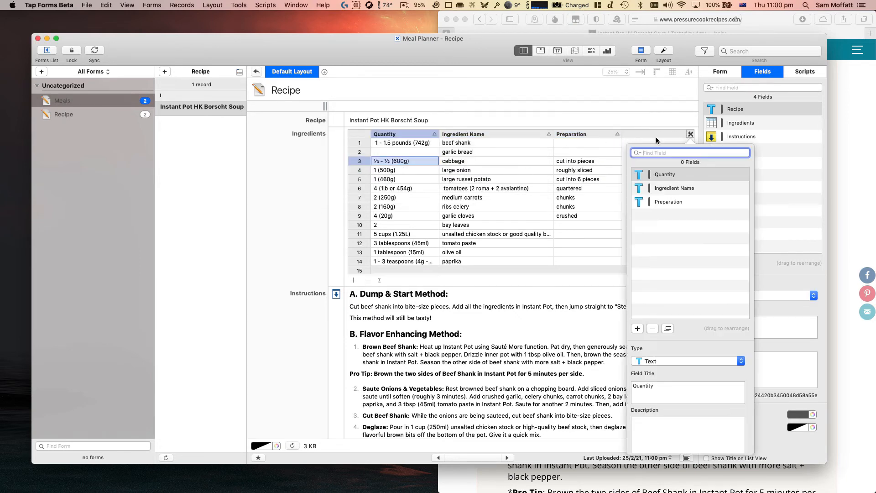
click(675, 212)
click(638, 329)
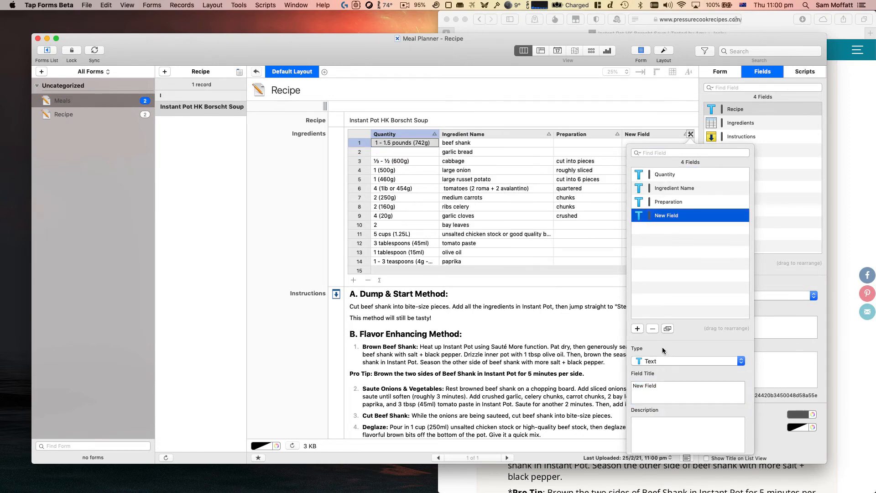
click(664, 361)
click(666, 371)
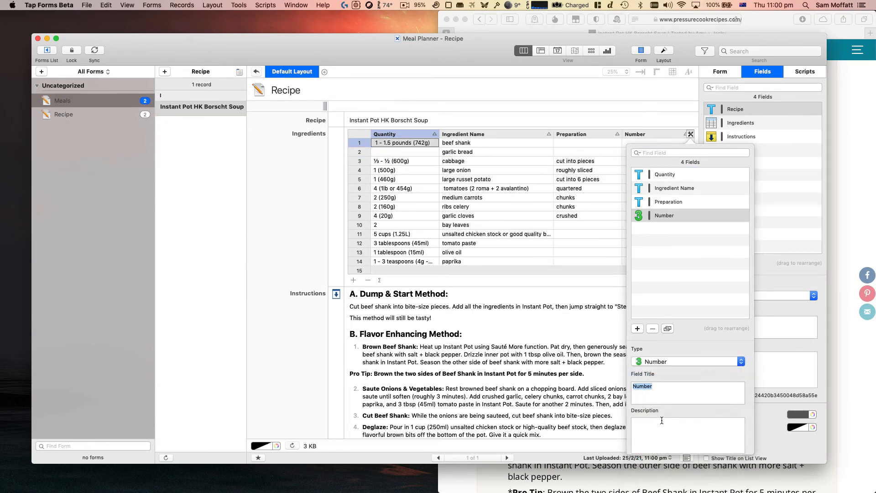
click(668, 402)
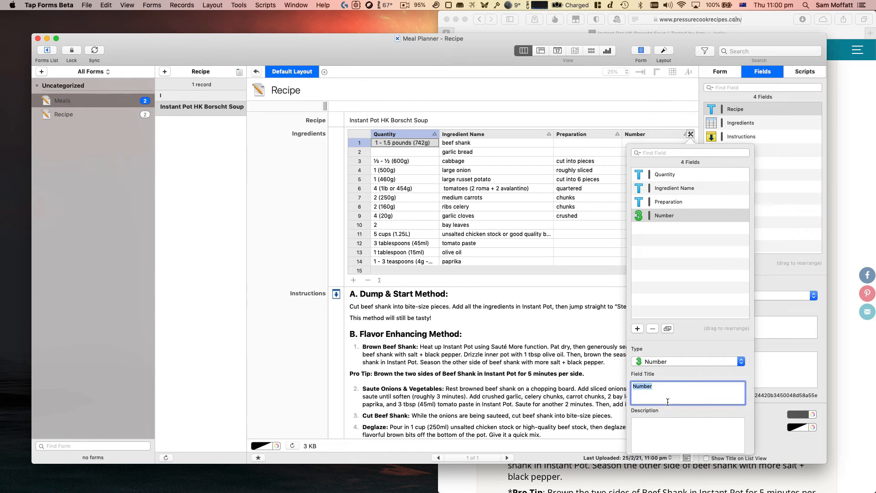
text(Line Number)
key(Return)
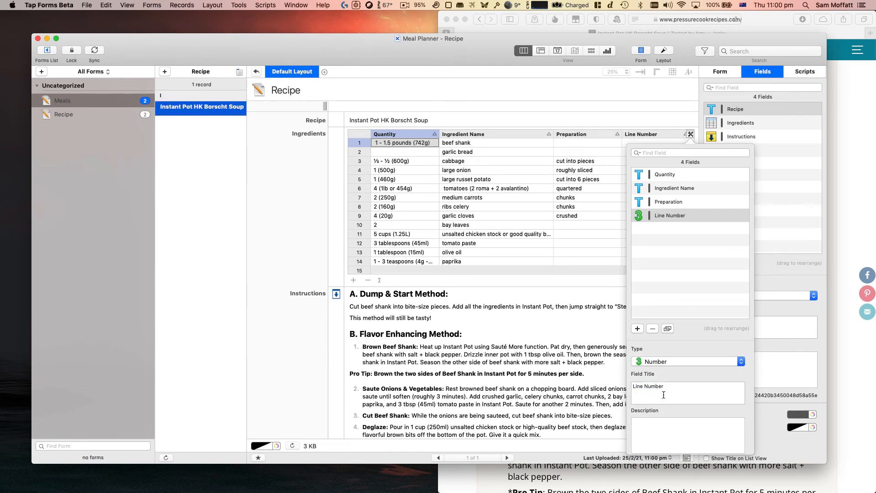
click(523, 320)
Fill in Line Number 1 to 14 for the ingredients from beef shank to salt + black pepper, skipping garlic bread
click(636, 144)
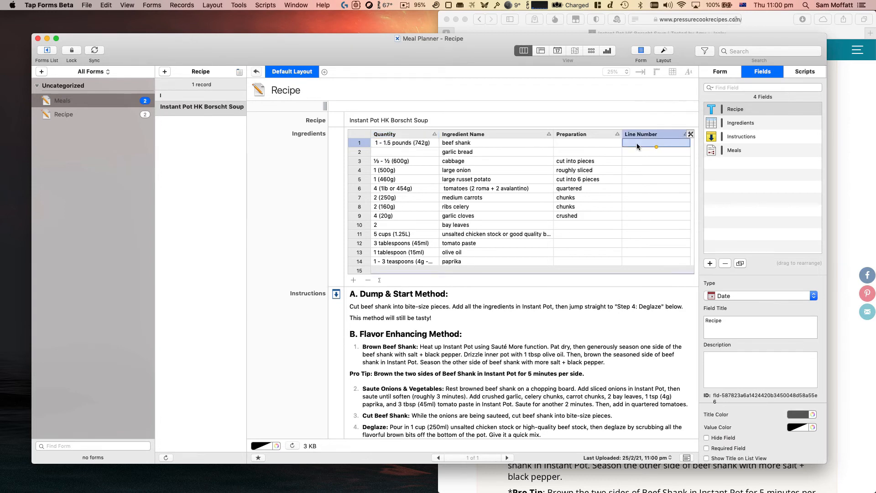
text(1)
click(656, 158)
key(super+Tab)
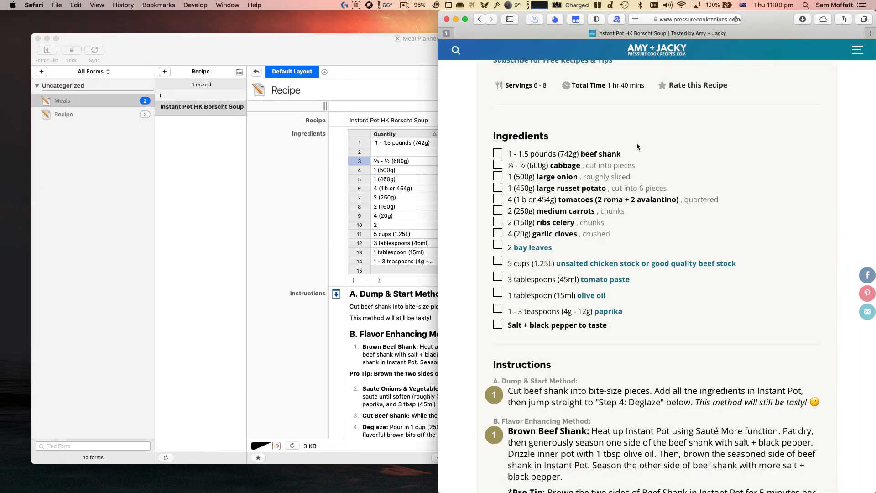
click(245, 240)
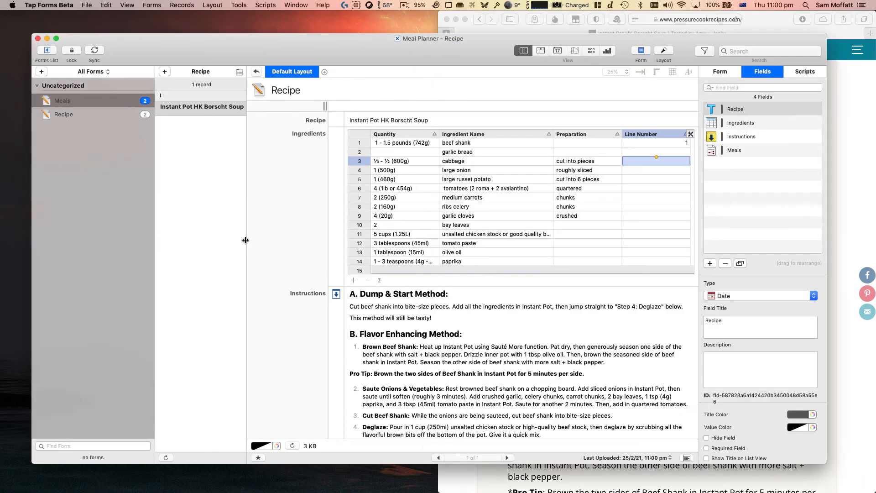
text(2)
key(Return)
text(3)
key(Return)
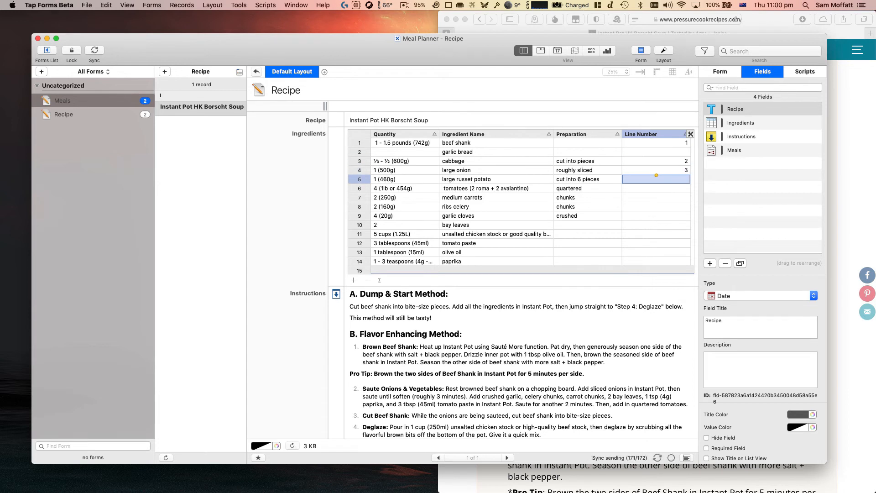
text(4)
key(Return)
text(5)
key(Return)
text(6)
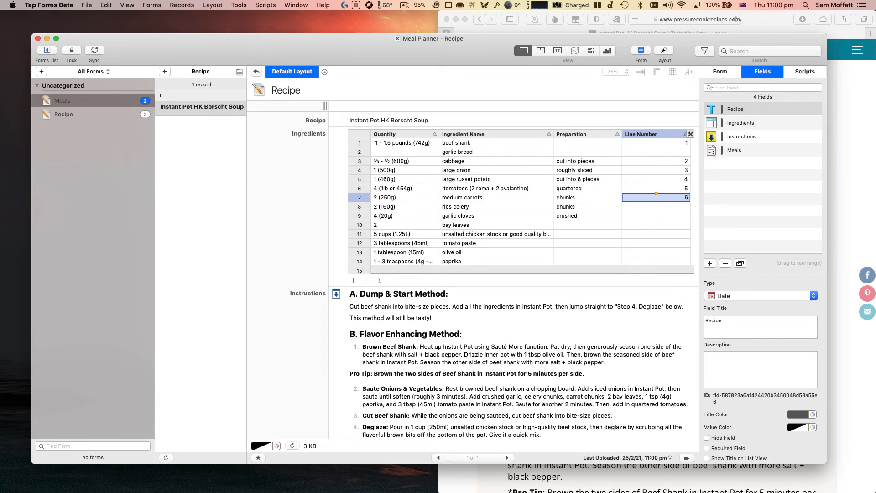
key(Return)
text(7)
key(Return)
text(8 9)
key(Return)
text(10)
key(Return)
text(11)
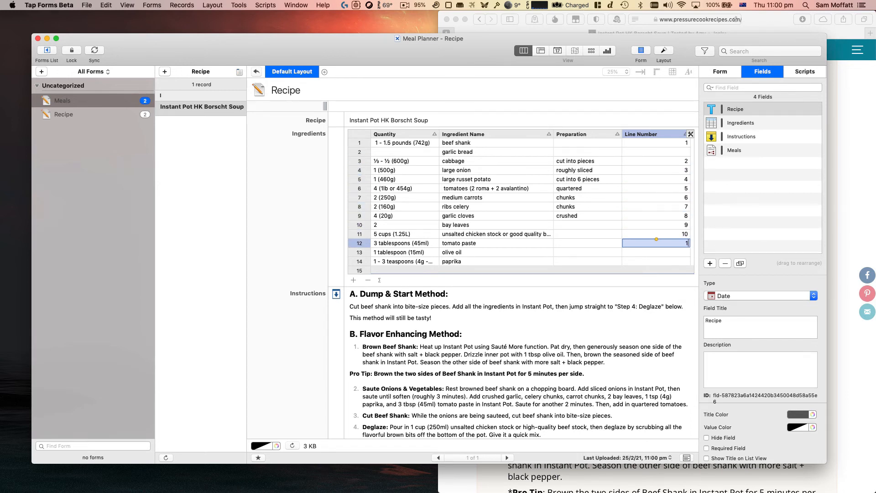
key(Return)
text(12)
key(Return)
text(13)
key(Return)
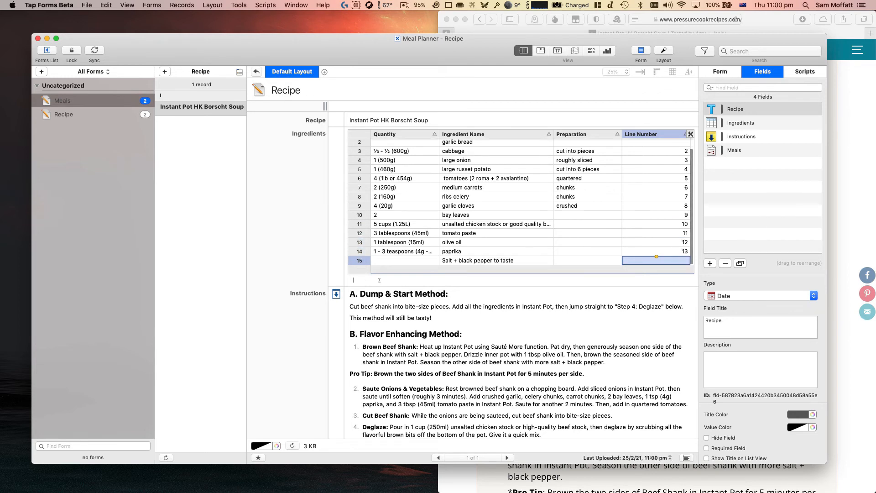
text(14)
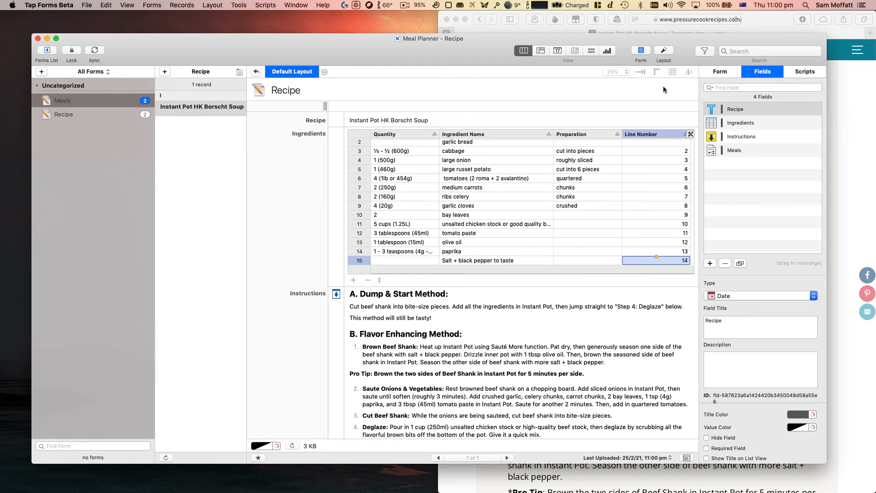
Set the Line Number of the garlic bread row to 15
scroll(679, 152, up, 1)
click(679, 152)
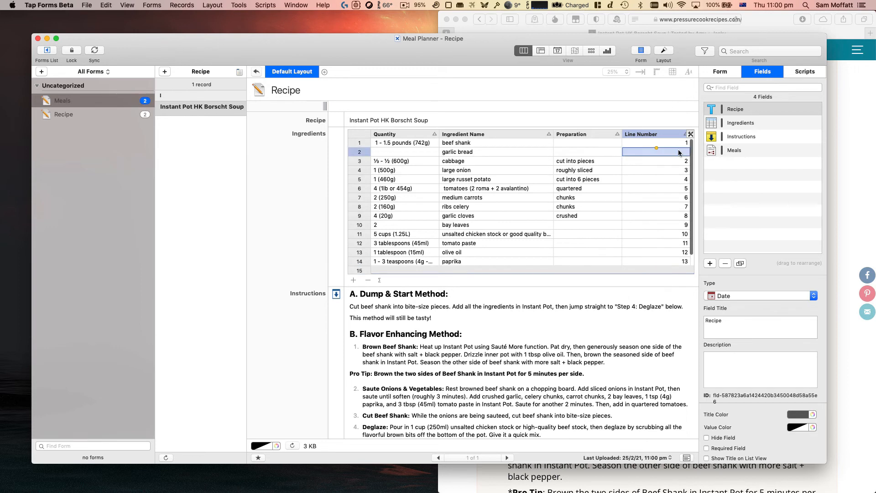
text(15)
key(Return)
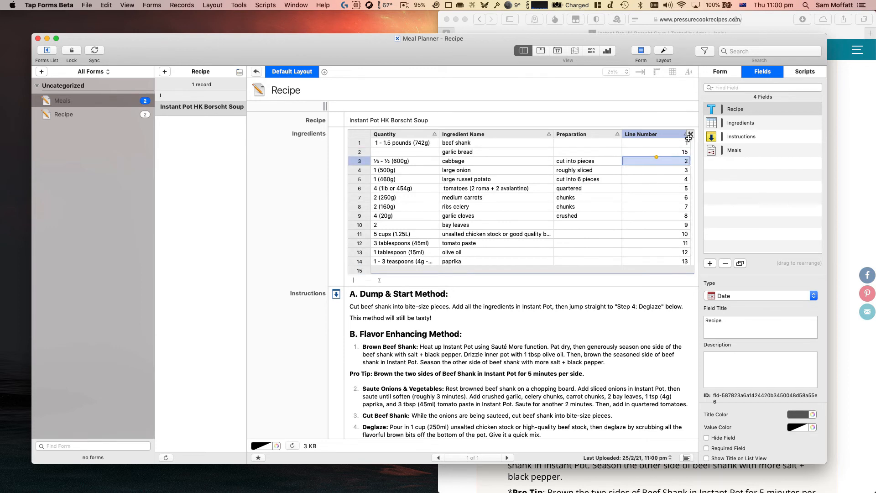
Sort the Ingredients table by Line Number in ascending order and check its last rows
click(690, 135)
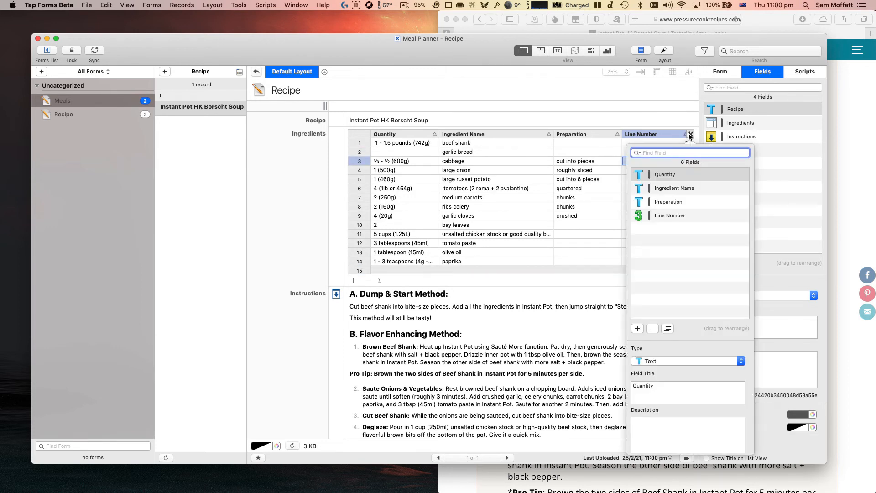
click(685, 134)
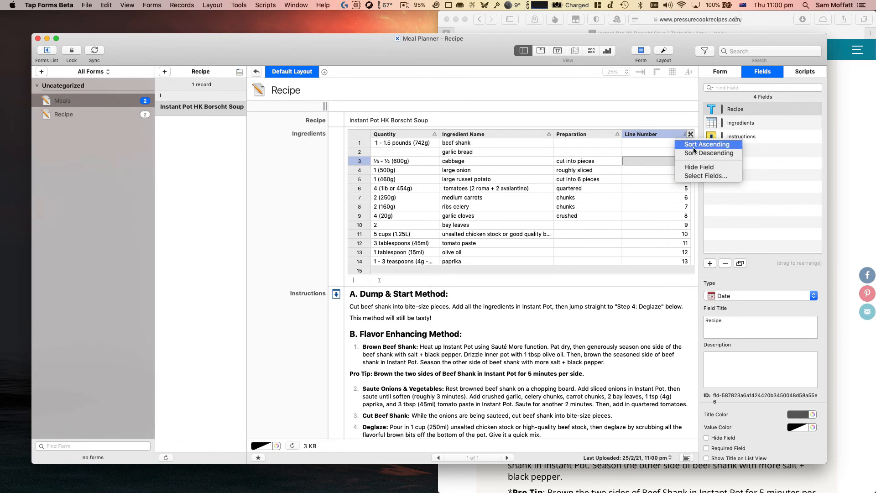
click(693, 147)
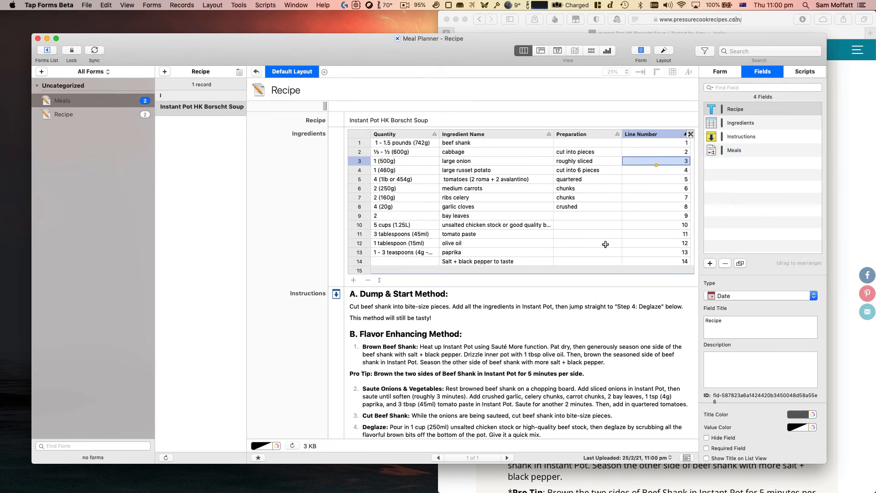
scroll(605, 244, down, 2)
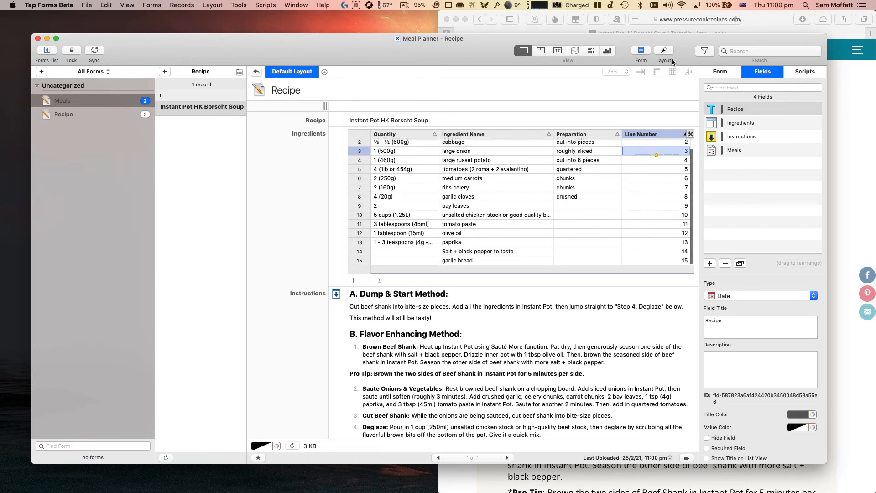
Hide the form settings beside the recipe and look over the full ingredient list in Line Number order
click(642, 50)
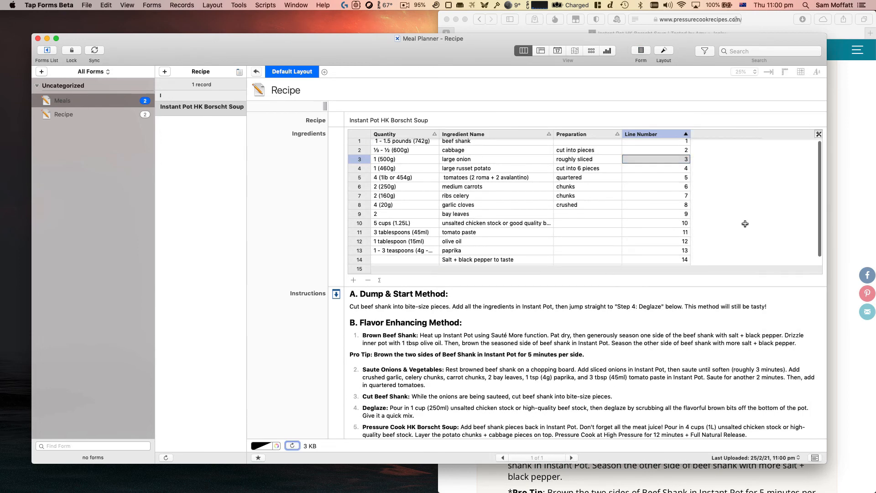
scroll(574, 210, down, 1)
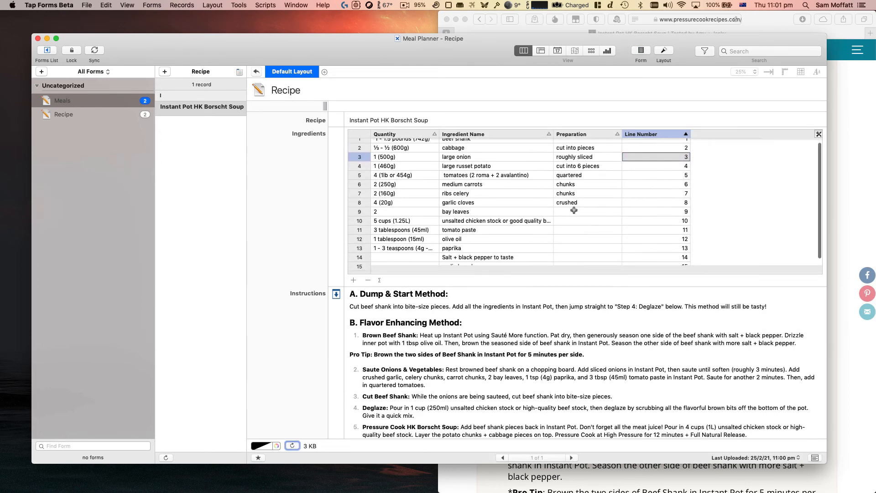
scroll(574, 210, down, 1)
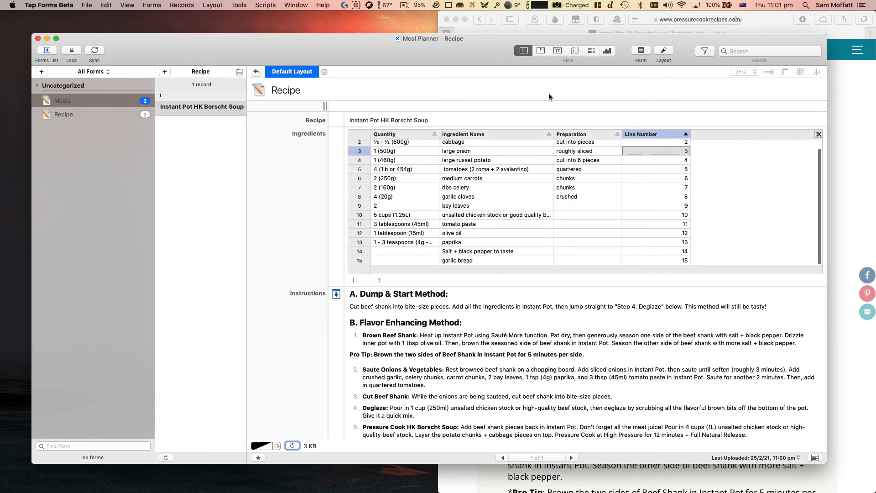
scroll(580, 248, up, 1)
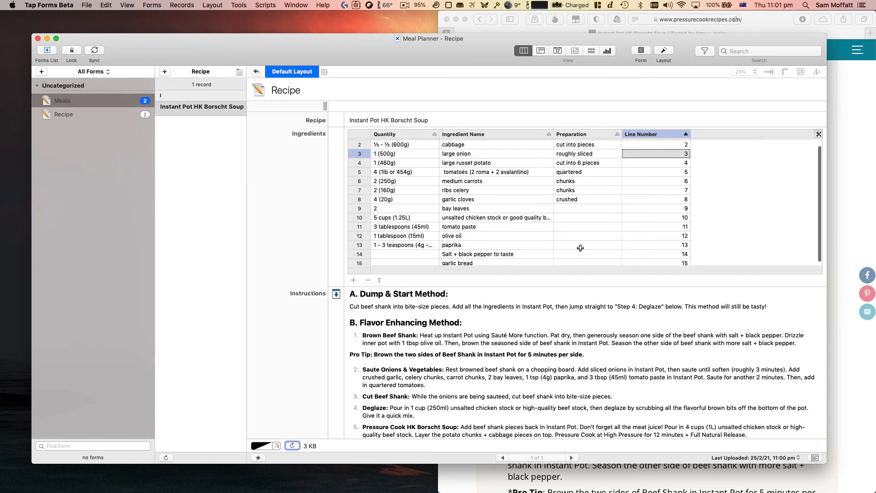
scroll(580, 248, up, 2)
scroll(639, 226, down, 3)
scroll(638, 225, up, 1)
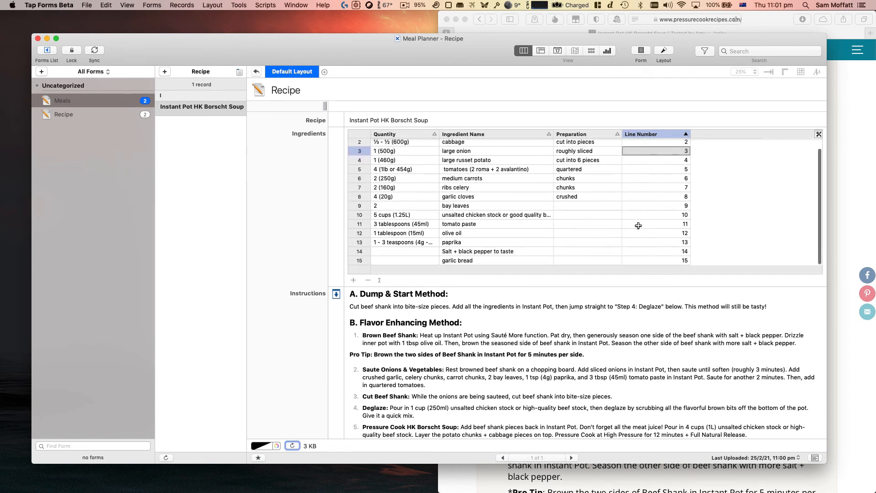
click(638, 226)
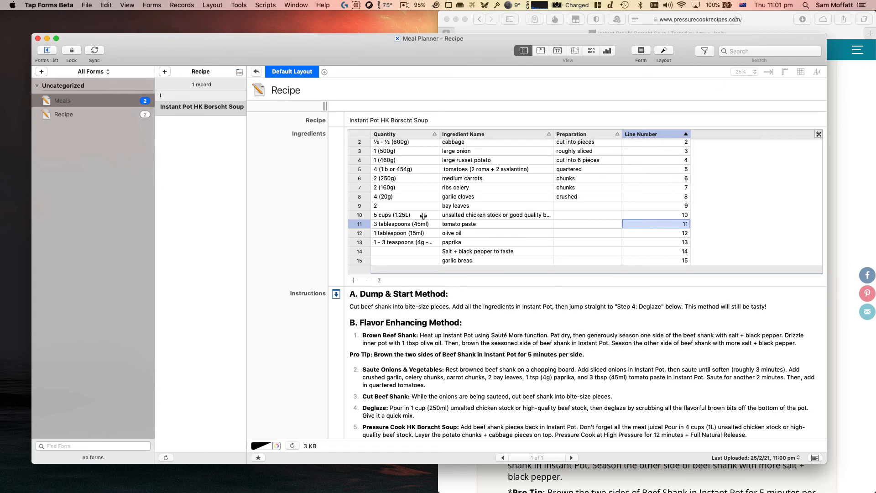
Set the Quantity of the garlic bread row to 1 loaf and go back to the Meals record
scroll(423, 216, down, 3)
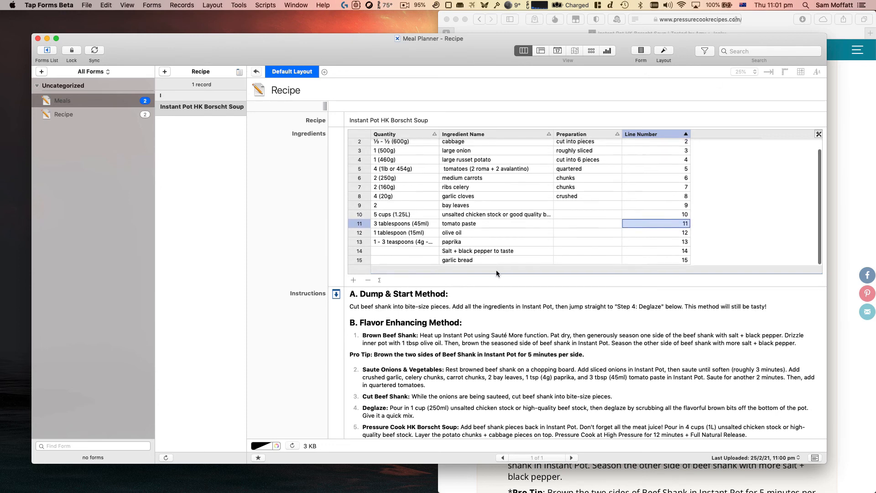
click(416, 264)
text(1)
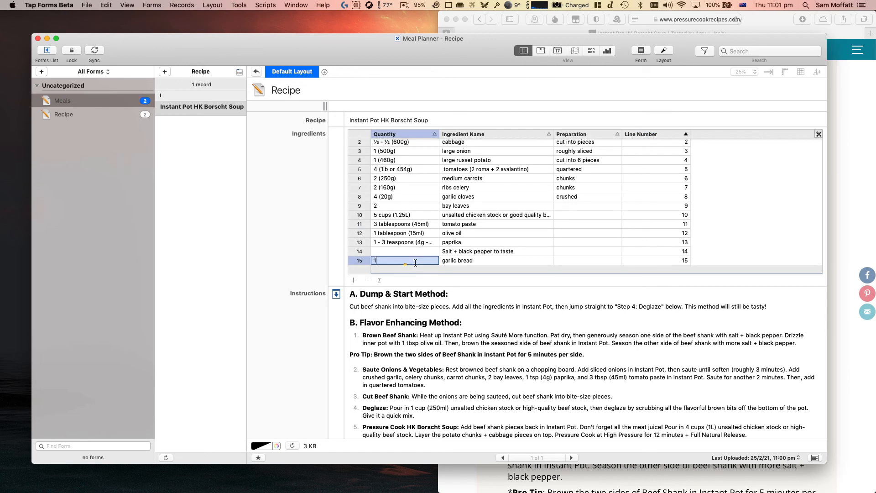
text( stick)
key(BackSpace)
key(BackSpace)
key(BackSpace)
key(BackSpace)
key(BackSpace)
key(BackSpace)
text(loaf)
click(257, 72)
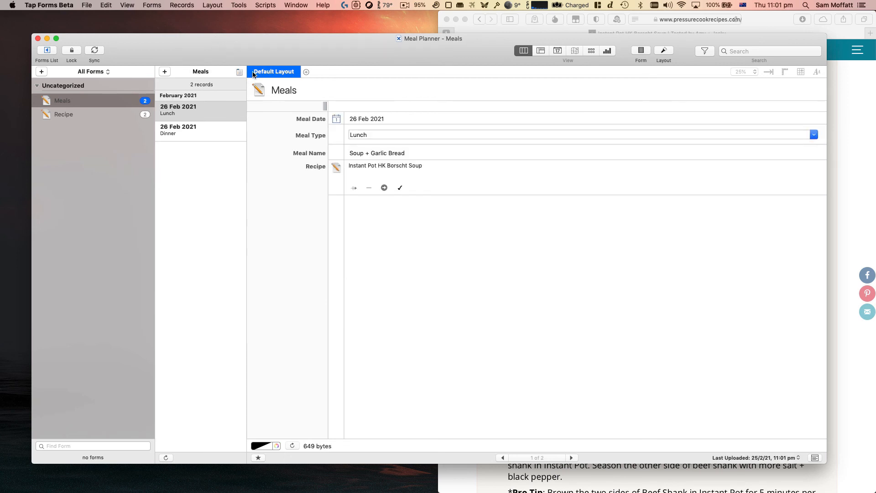